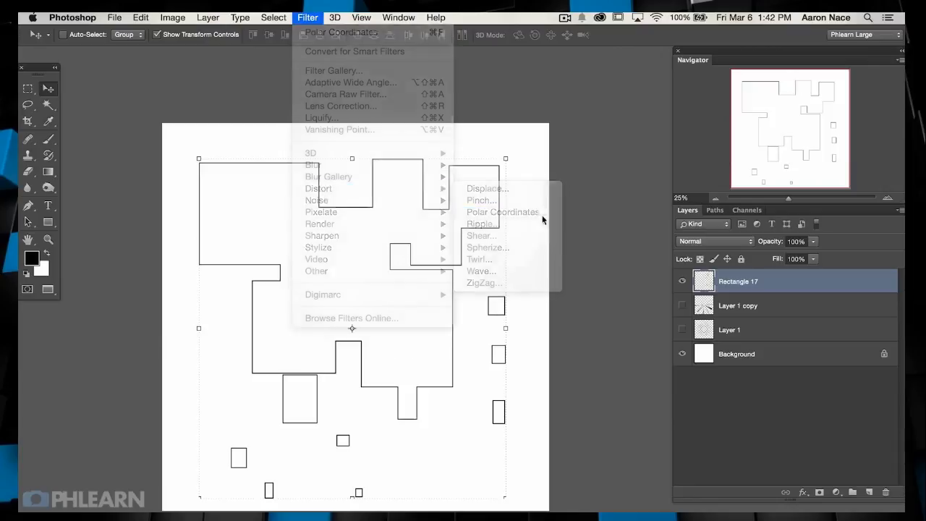
left_click(539, 155)
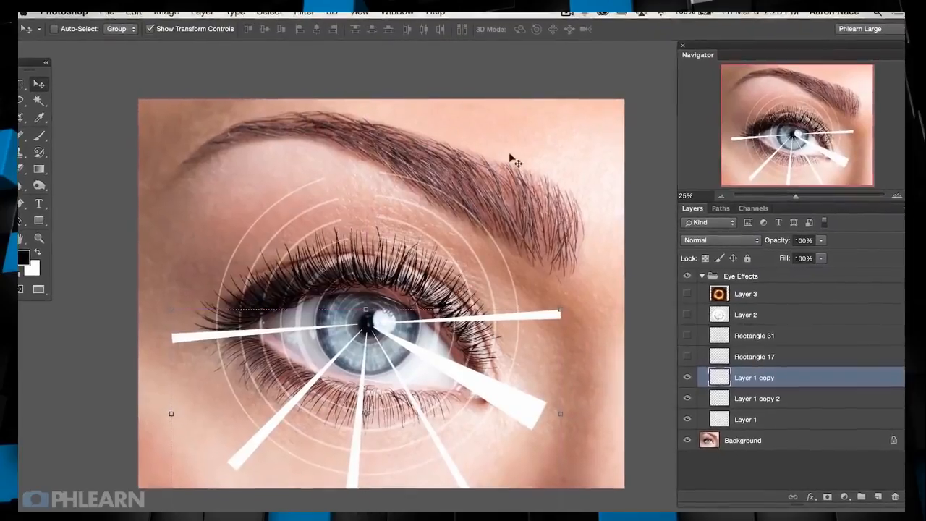
left_click(713, 240)
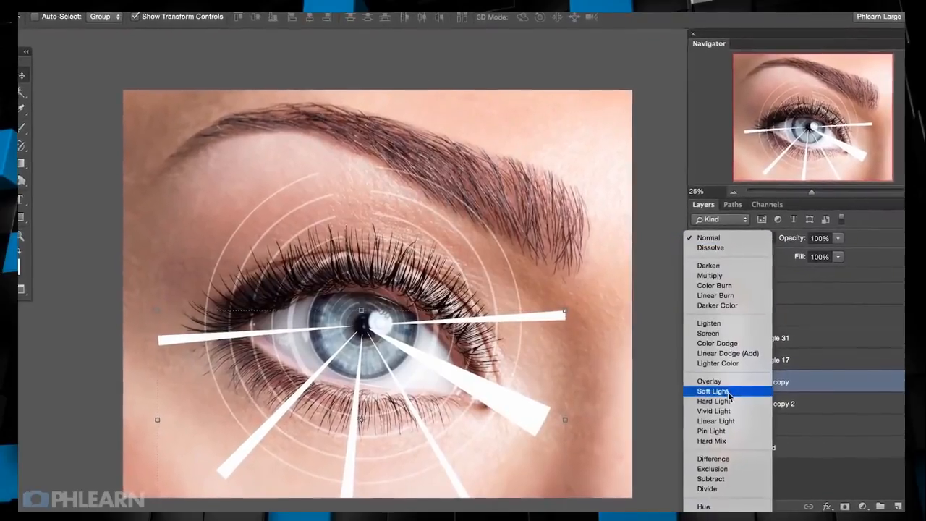
left_click(715, 380)
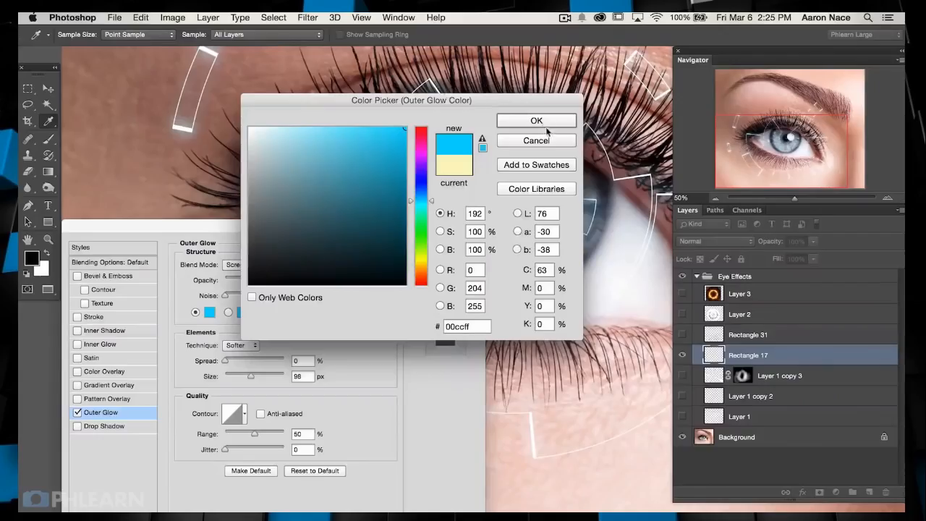
left_click(539, 123)
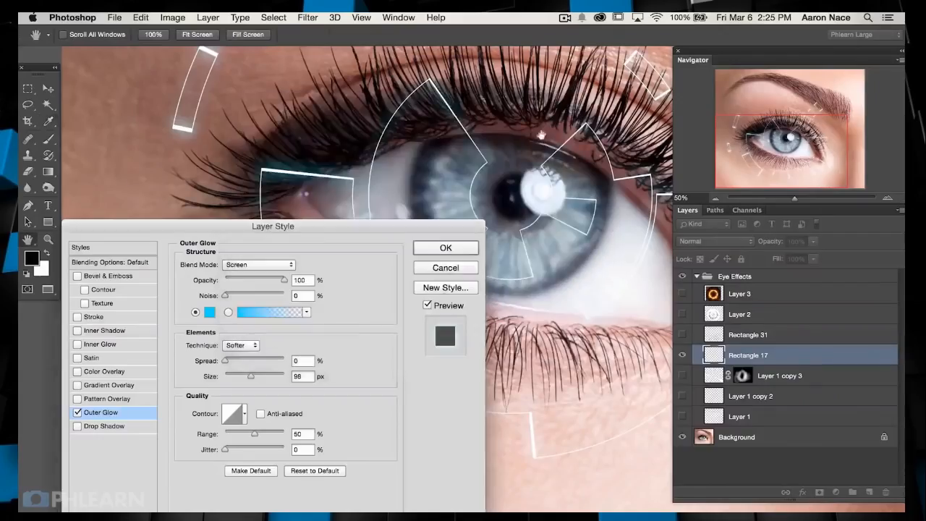
left_click(77, 413)
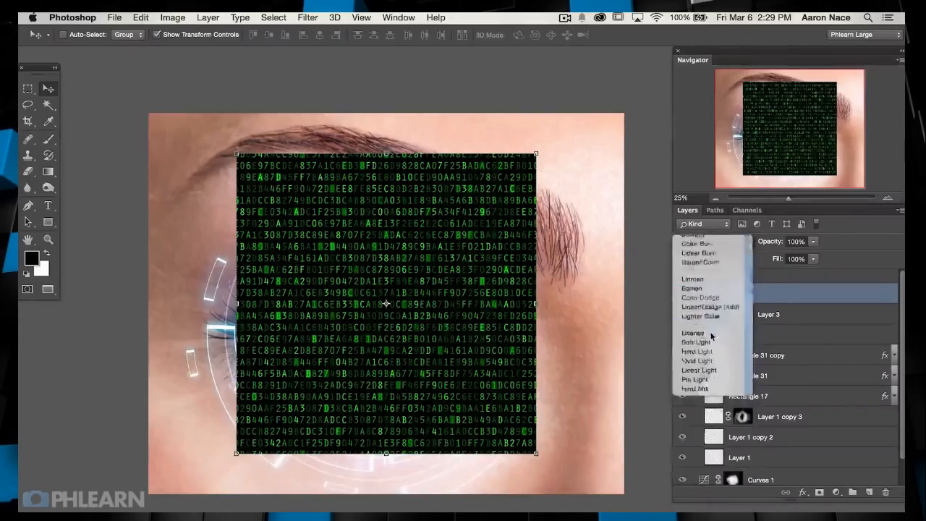
left_click(705, 332)
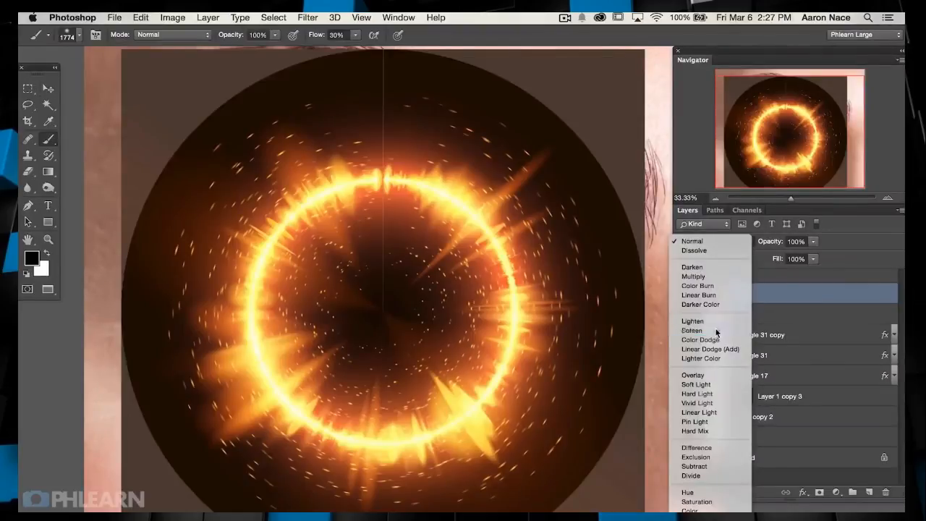
left_click(706, 333)
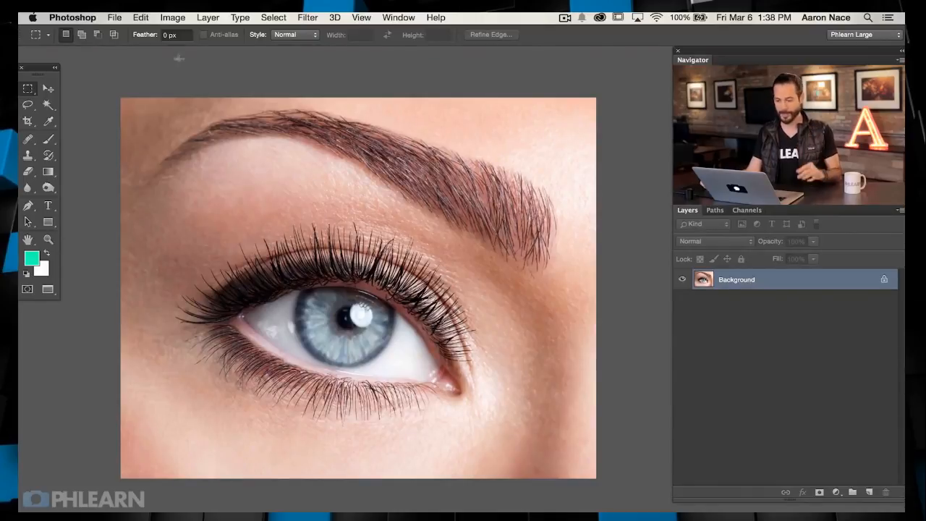
Step: Check the eye photo's pixel dimensions in Image Size without changing them
left_click(172, 18)
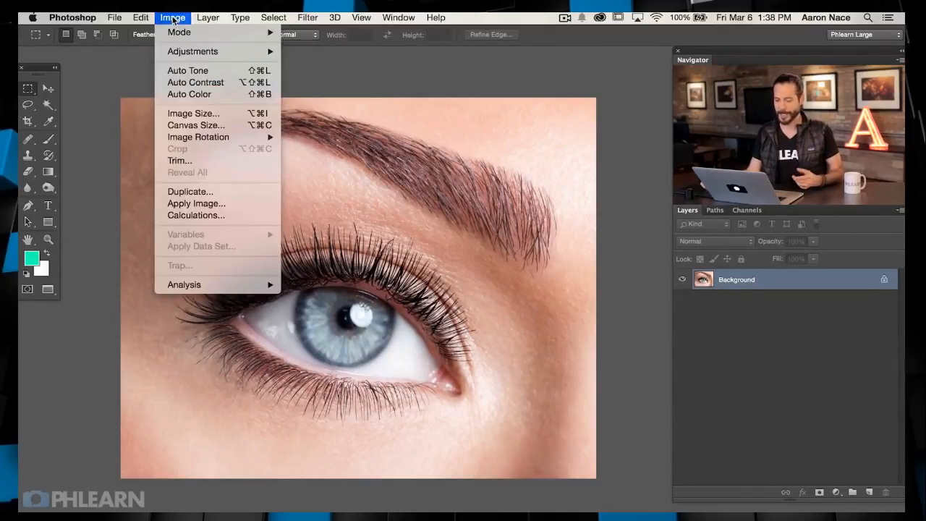
left_click(192, 114)
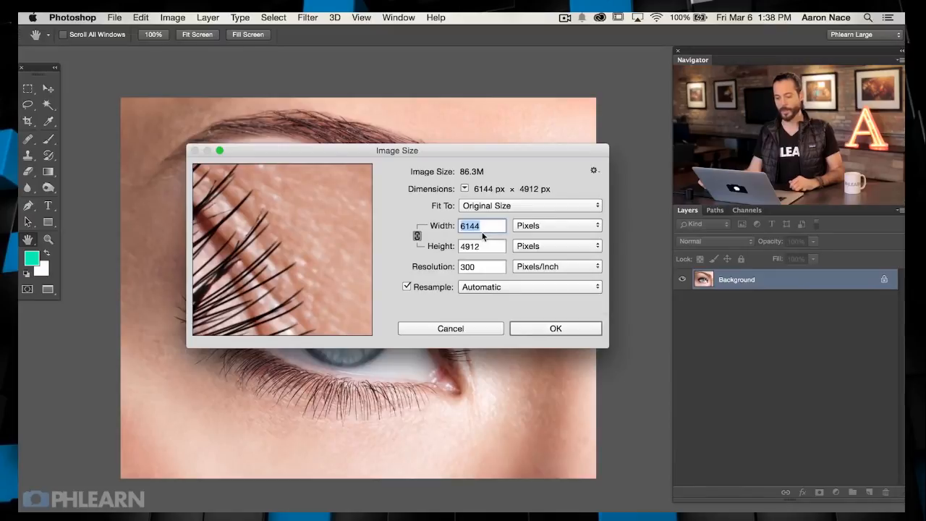
left_click(479, 329)
Step: Create a new RGB document 5000 pixels wide and 5000 pixels high with a white background
key("m")
key("super+n")
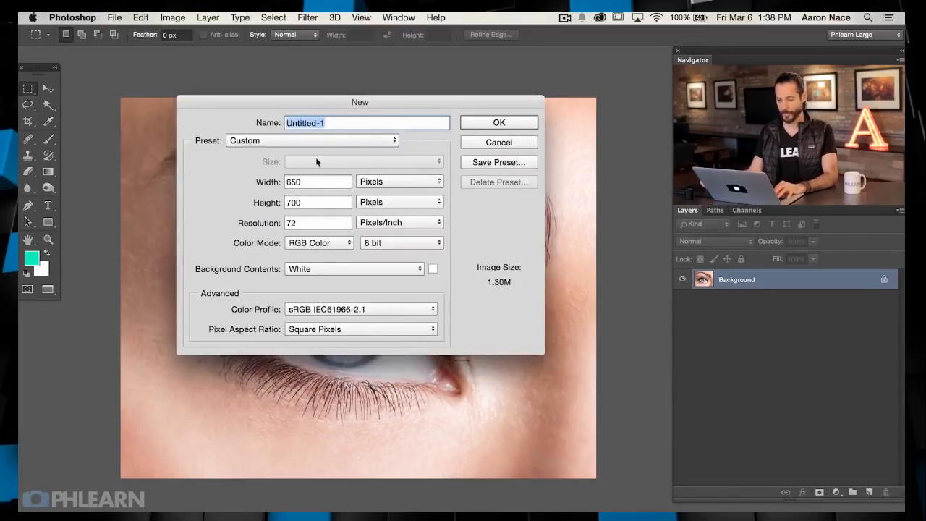
key("Tab")
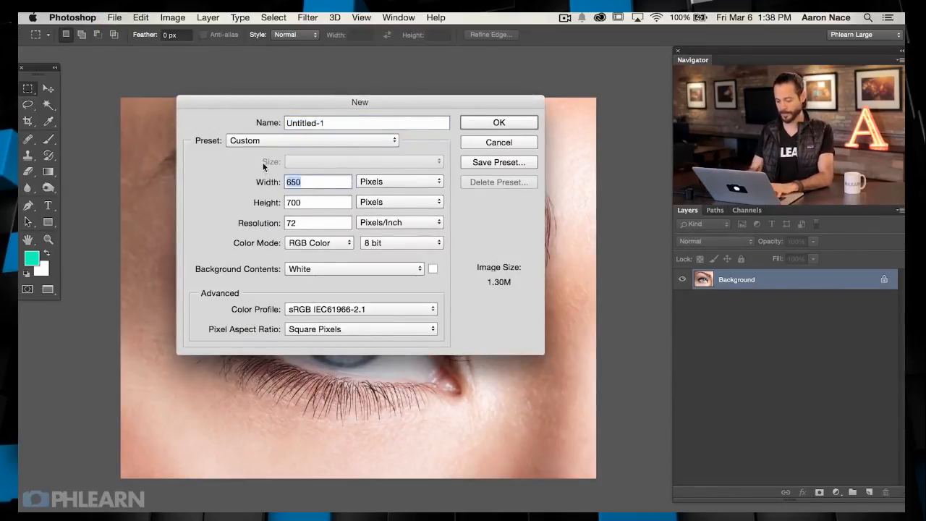
type("5000")
key("Tab")
type("5000")
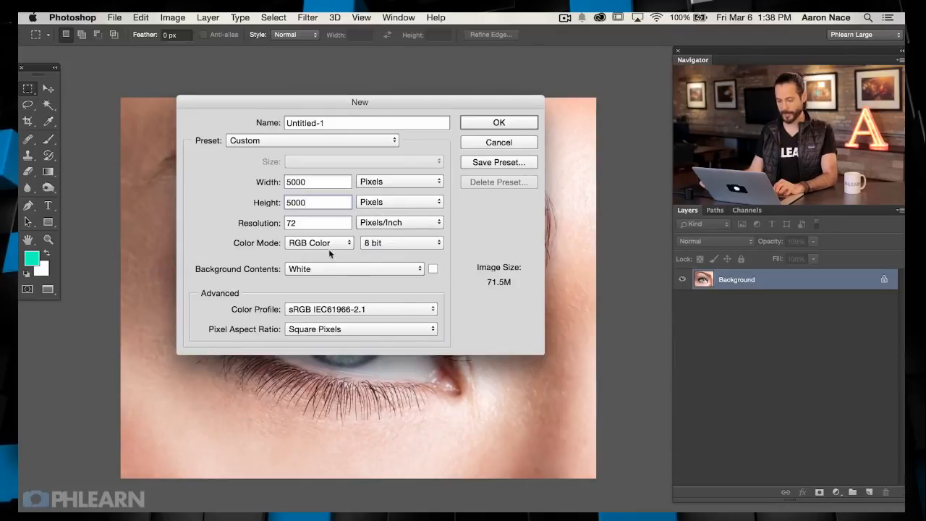
left_click(497, 123)
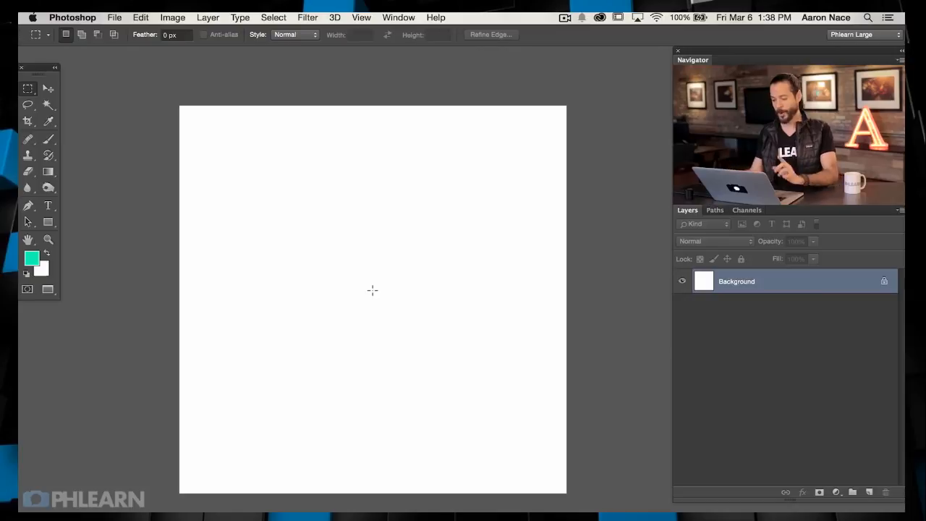
Step: Add a new layer and marquee-select six separate thin horizontal strips of varying thickness across nearly the full canvas width
left_click_drag(427, 320, 438, 320)
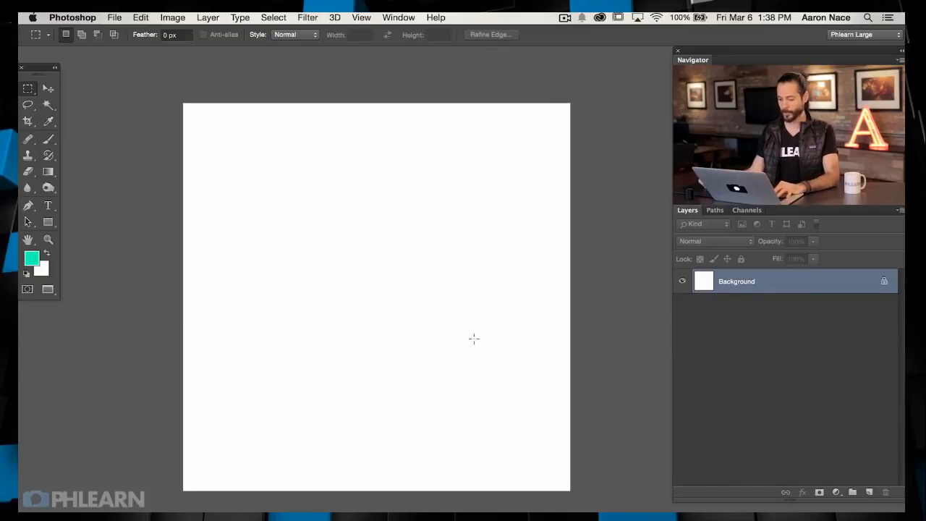
key("alt+shift+super+n")
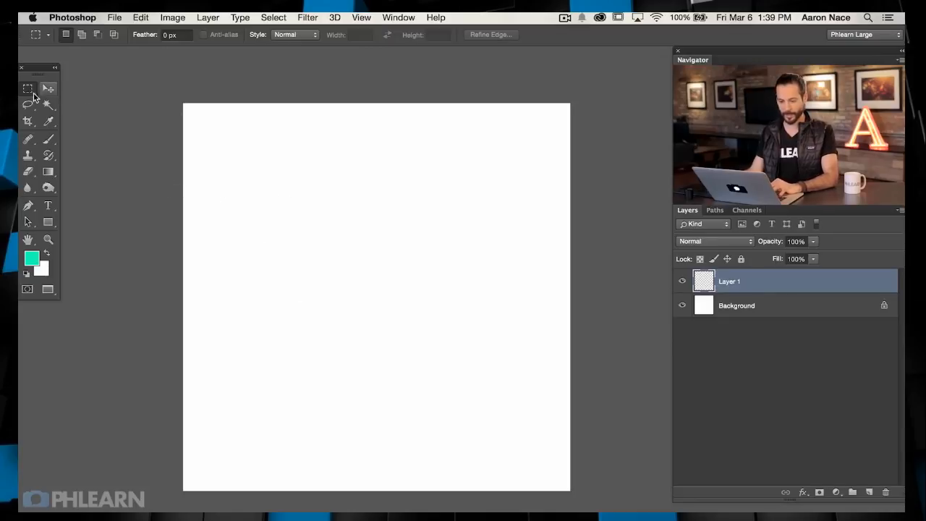
left_click_drag(199, 203, 560, 203)
key("shift")
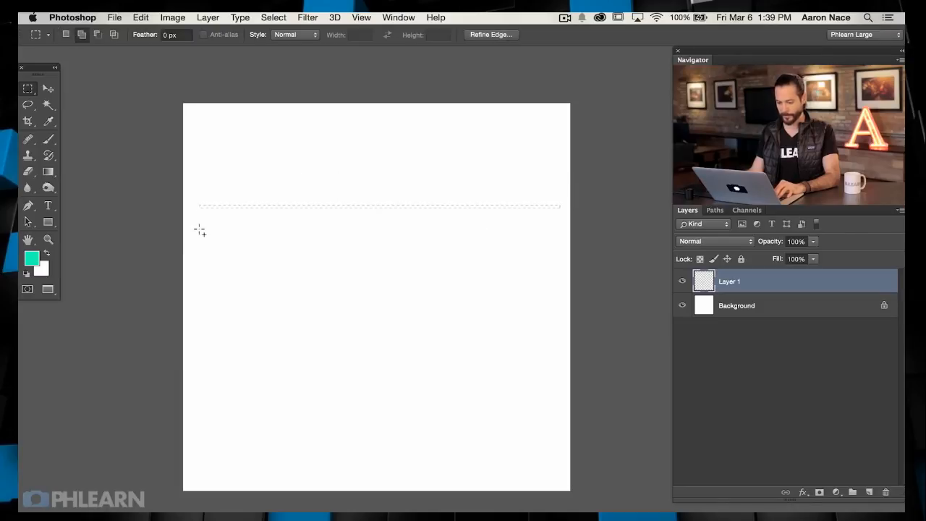
left_click_drag(194, 234, 563, 244)
left_click_drag(197, 272, 561, 275)
left_click_drag(198, 309, 564, 313)
left_click_drag(198, 351, 566, 354)
left_click_drag(197, 397, 562, 397)
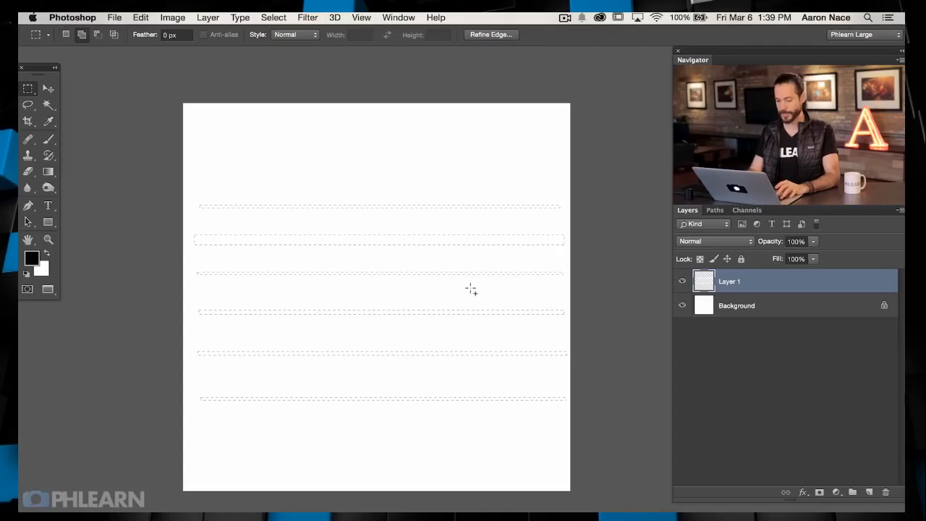
Step: Fill the selected horizontal strips with black on Layer 1 and deselect them
key("shift+BackSpace")
left_click_drag(374, 267, 383, 207)
left_click(384, 233)
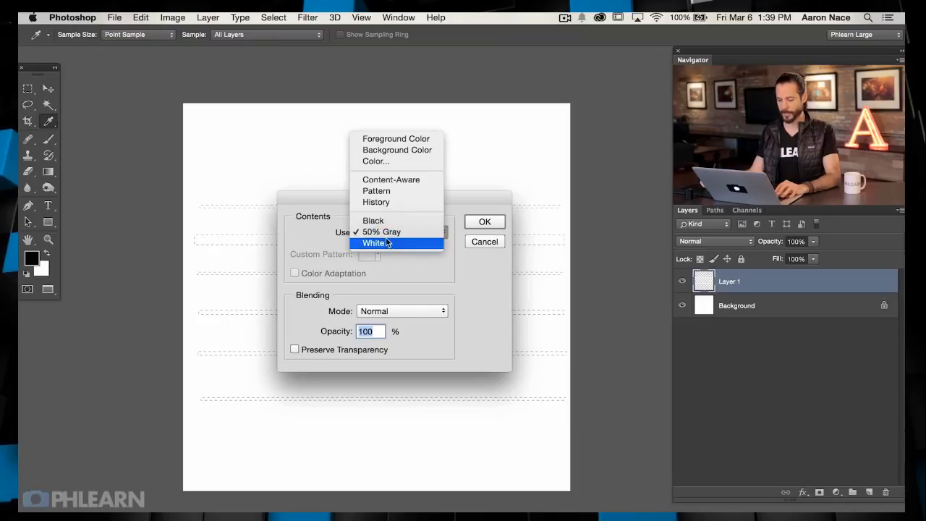
left_click(387, 219)
left_click(498, 225)
key("m")
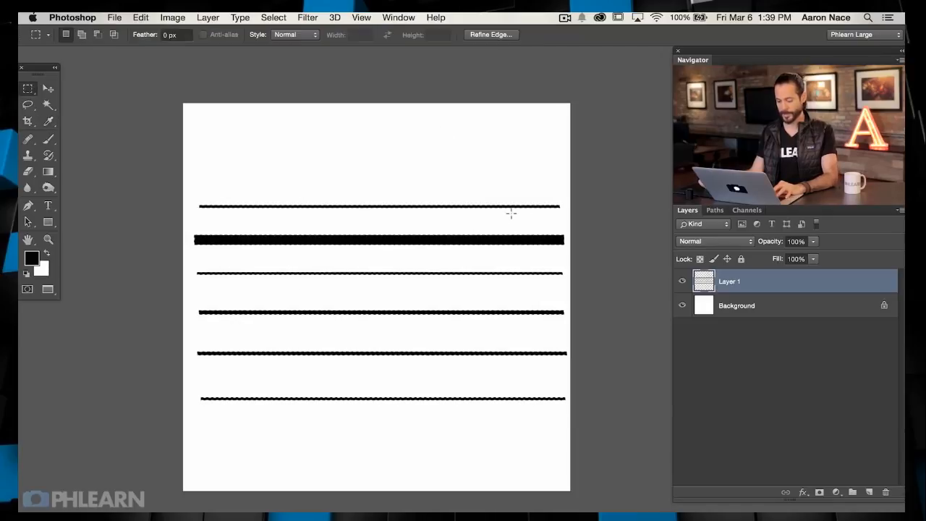
key("ctrl+d")
left_click(680, 282)
left_click(681, 281)
key("v")
left_click_drag(399, 286, 381, 275)
key("super+z")
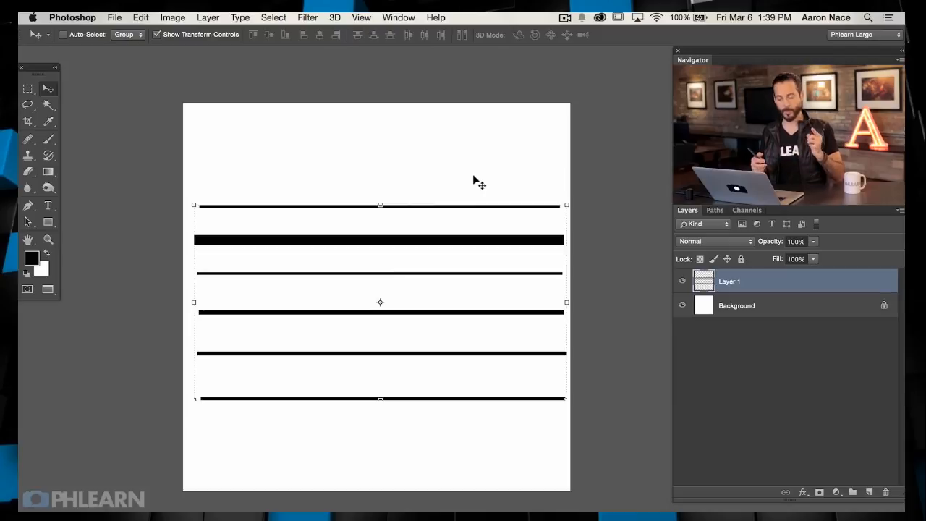
Step: Duplicate the line layer, hide the copy and make the original Layer 1 active
key("super+j")
left_click(682, 281)
left_click(757, 306)
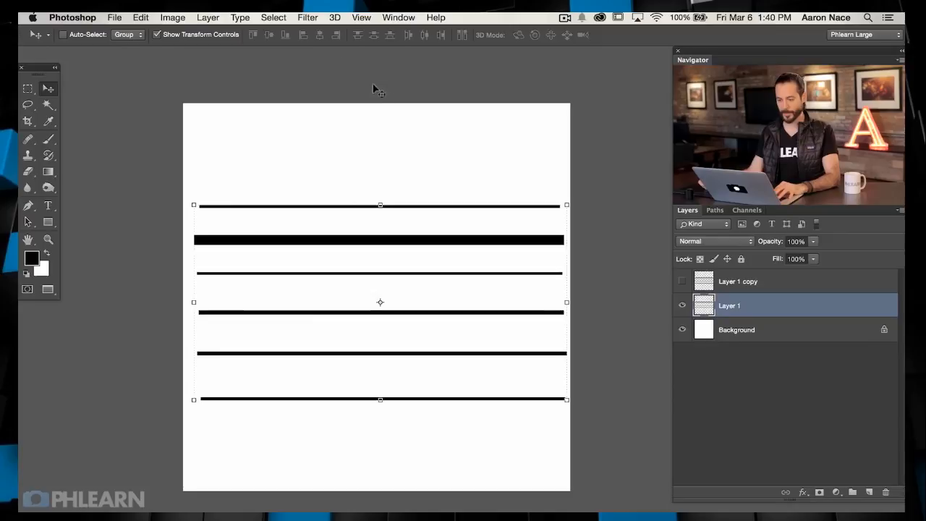
Step: Turn Layer 1's horizontal lines into concentric rings with the Polar Coordinates filter set to Rectangular to Polar
left_click(309, 17)
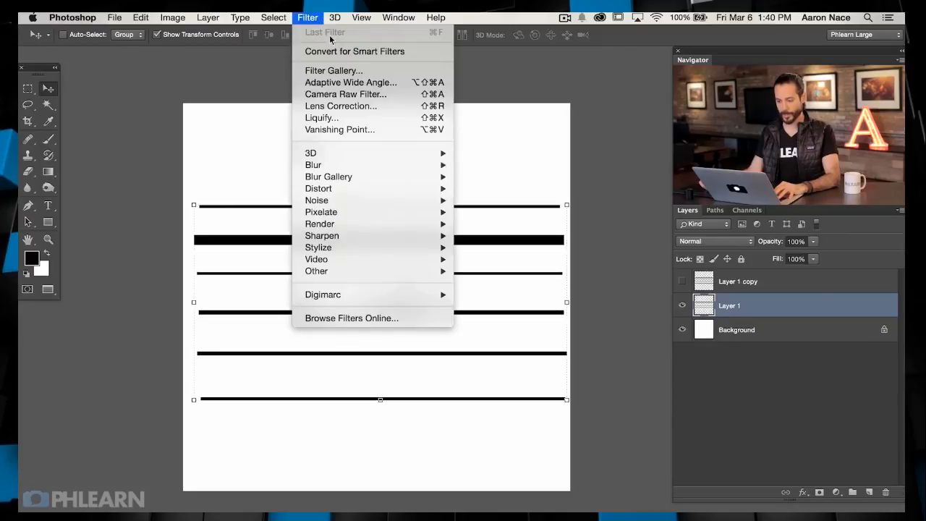
mouse_move(366, 189)
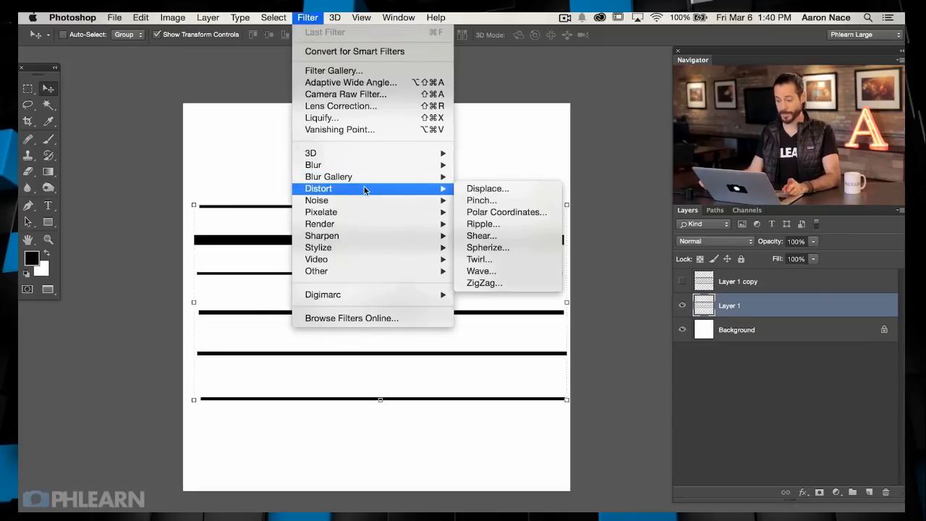
left_click(511, 212)
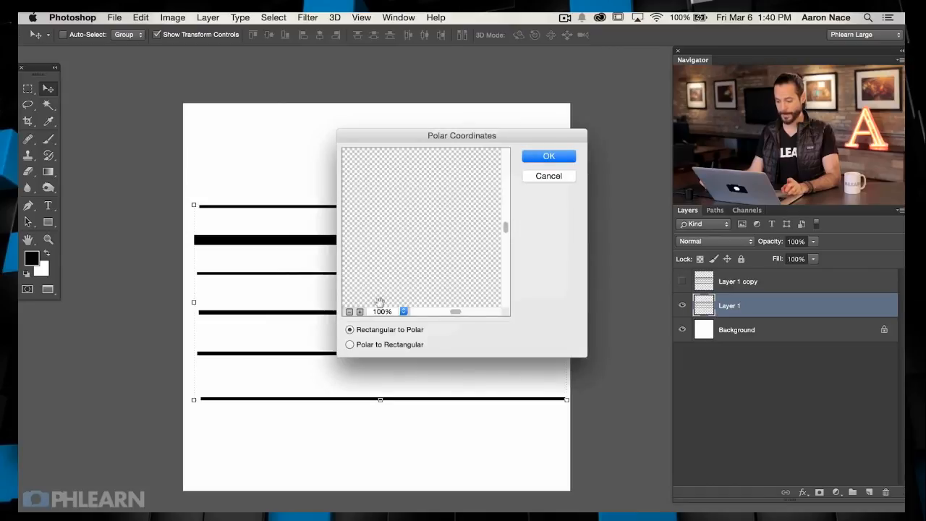
left_click(348, 311)
left_click(348, 311)
left_click(348, 311)
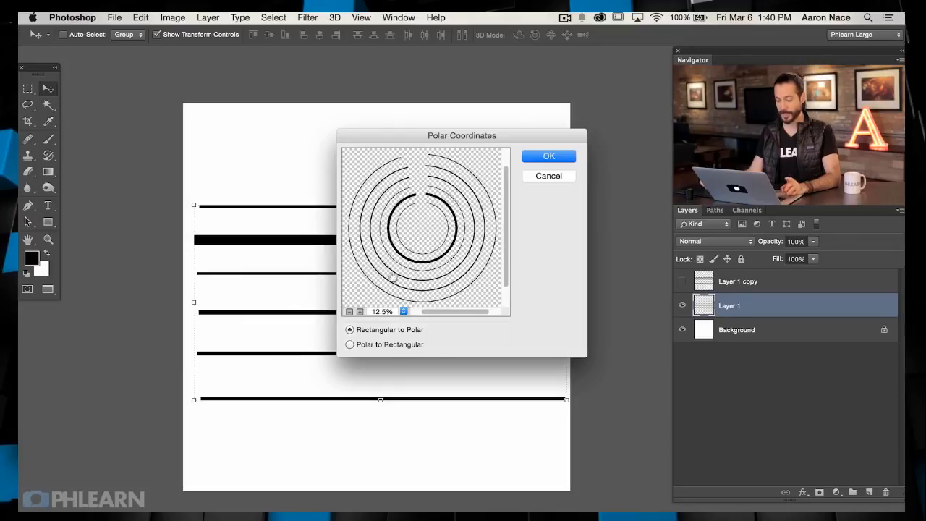
left_click(350, 345)
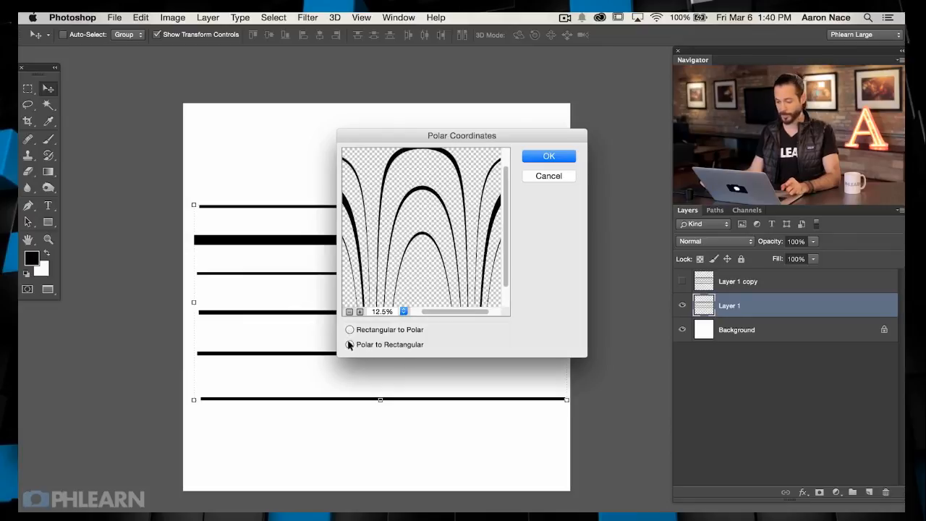
left_click_drag(458, 310, 437, 310)
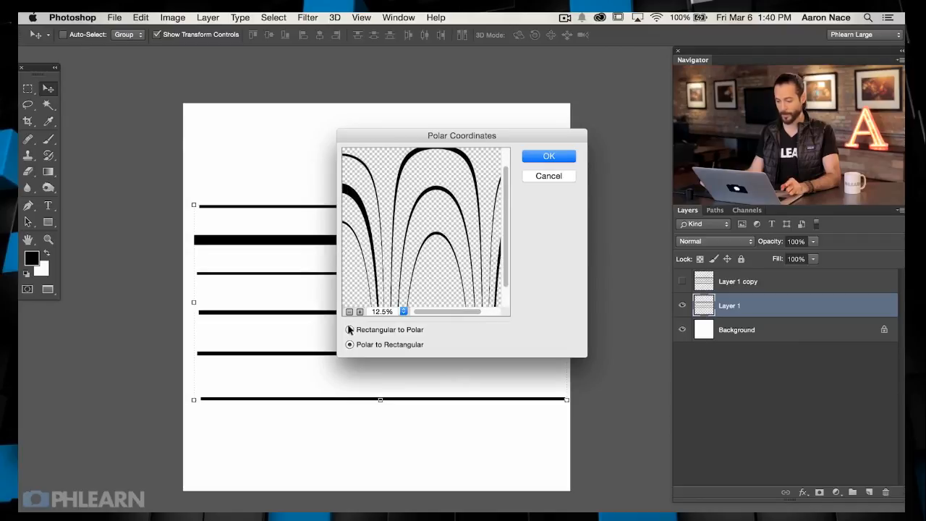
left_click(349, 329)
left_click_drag(427, 311, 438, 310)
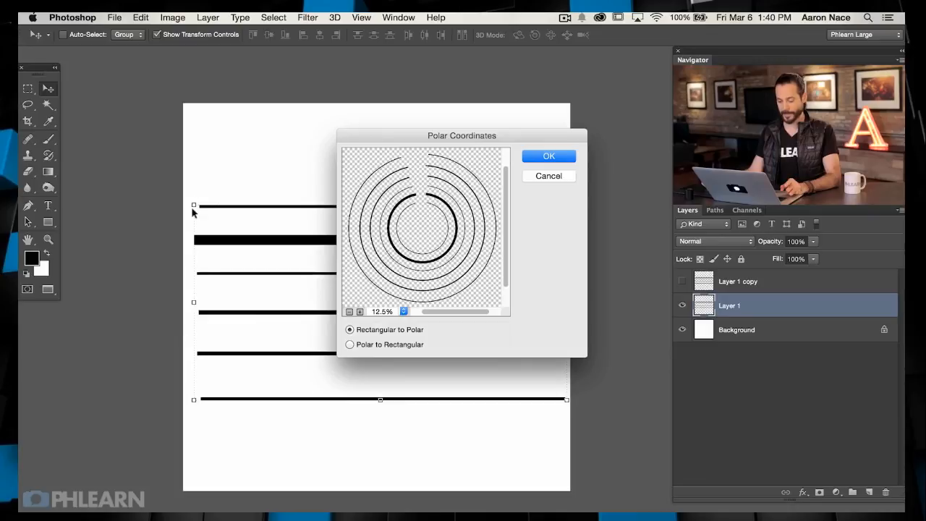
left_click(549, 155)
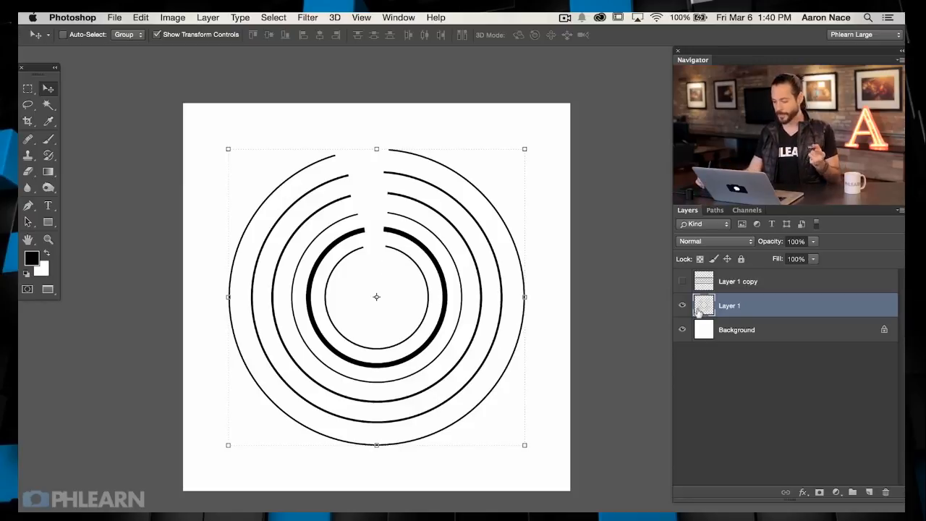
Step: Hide Layer 1, show Layer 1 copy and rotate the copy's lines 90° clockwise so they run vertically
left_click_drag(683, 305, 682, 282)
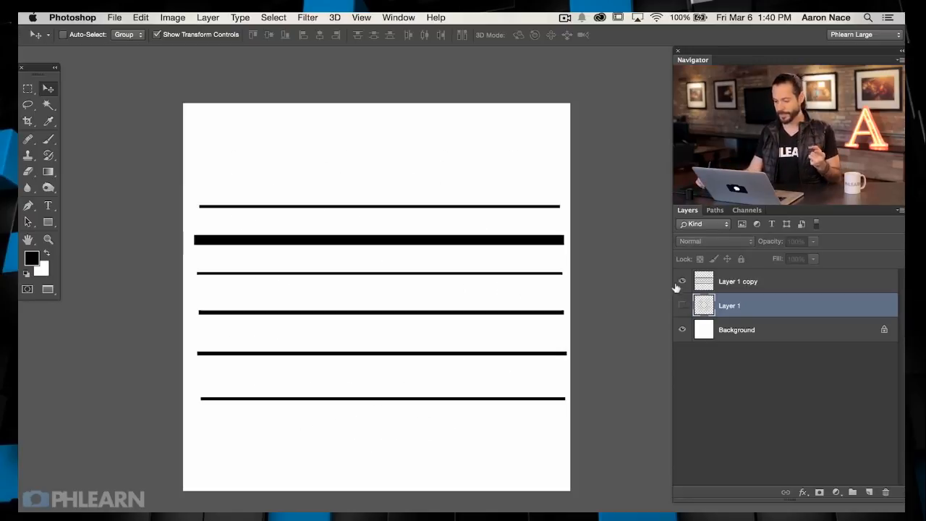
left_click(747, 286)
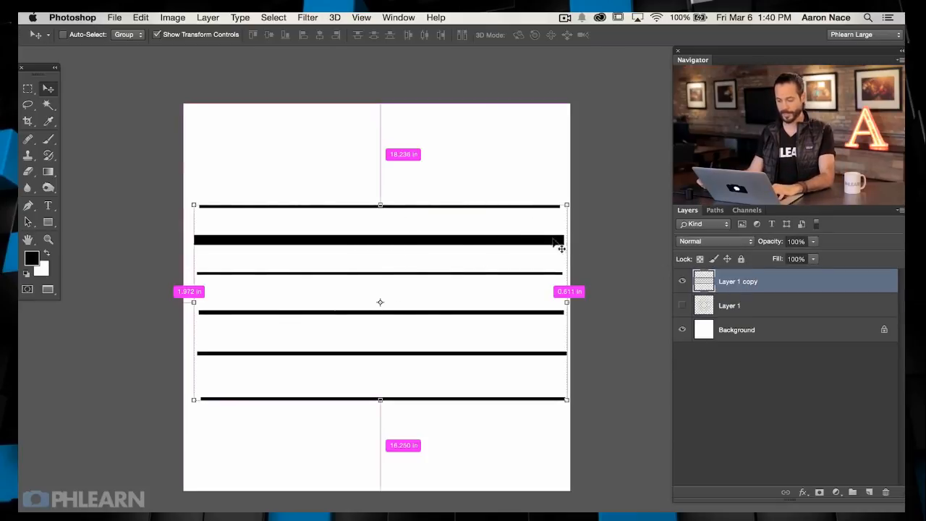
key("super+t")
left_click_drag(554, 384, 384, 467)
key("Return")
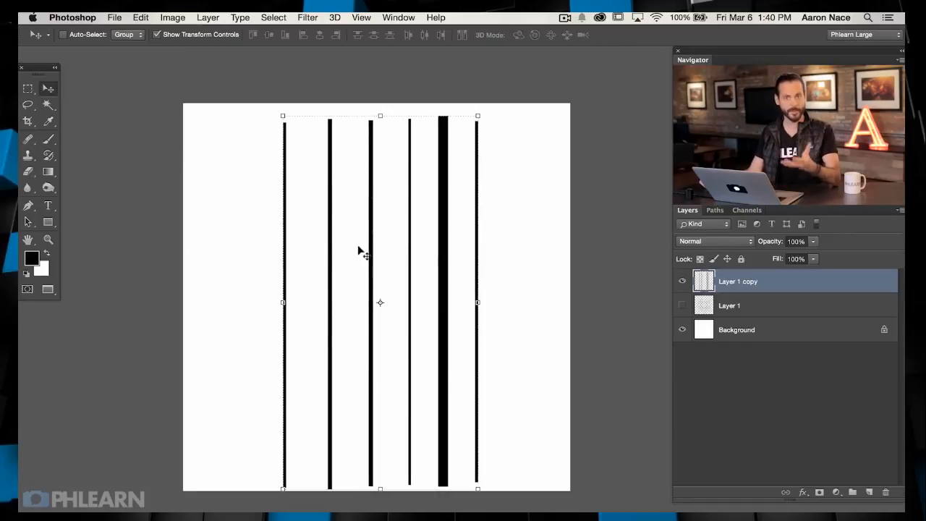
Step: Turn Layer 1 copy's vertical lines into radial spokes with Polar Coordinates set to Rectangular to Polar, and show Layer 1 with them
left_click(309, 17)
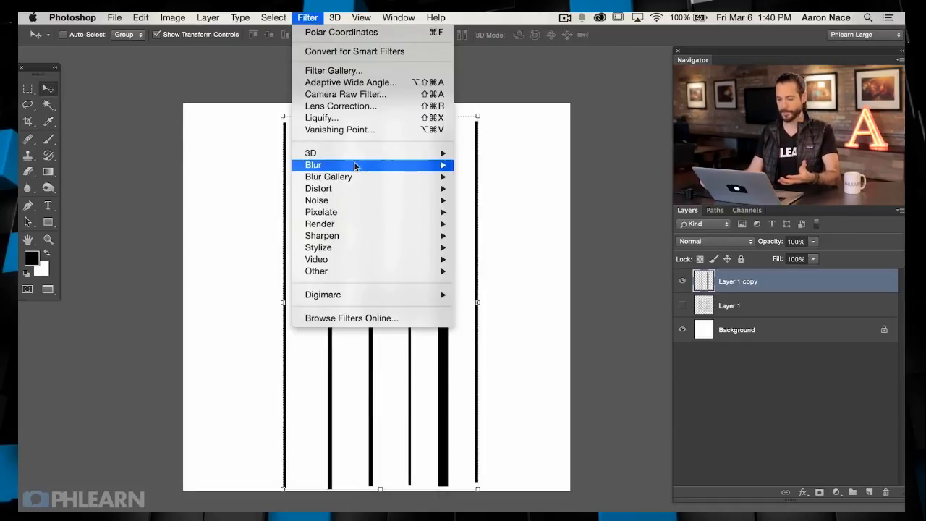
mouse_move(351, 189)
left_click(511, 207)
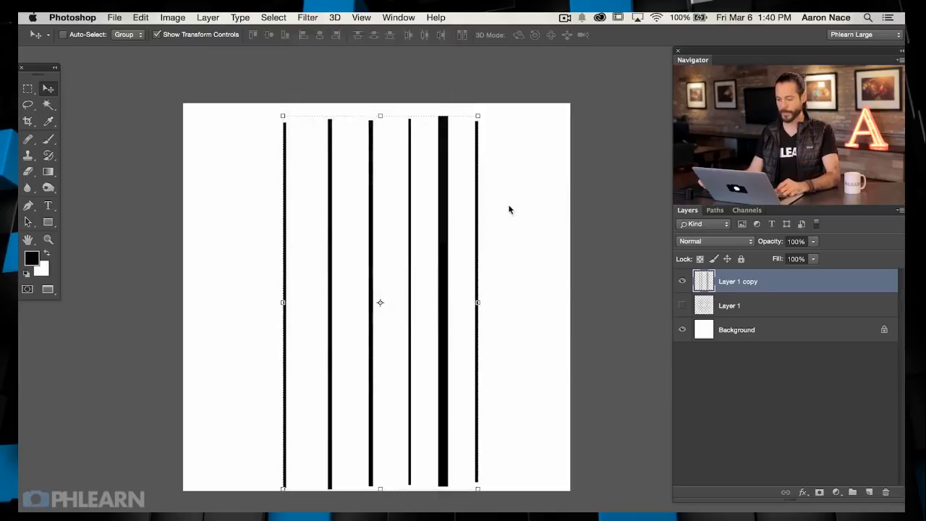
left_click(348, 312)
left_click(347, 312)
left_click(347, 311)
left_click(348, 312)
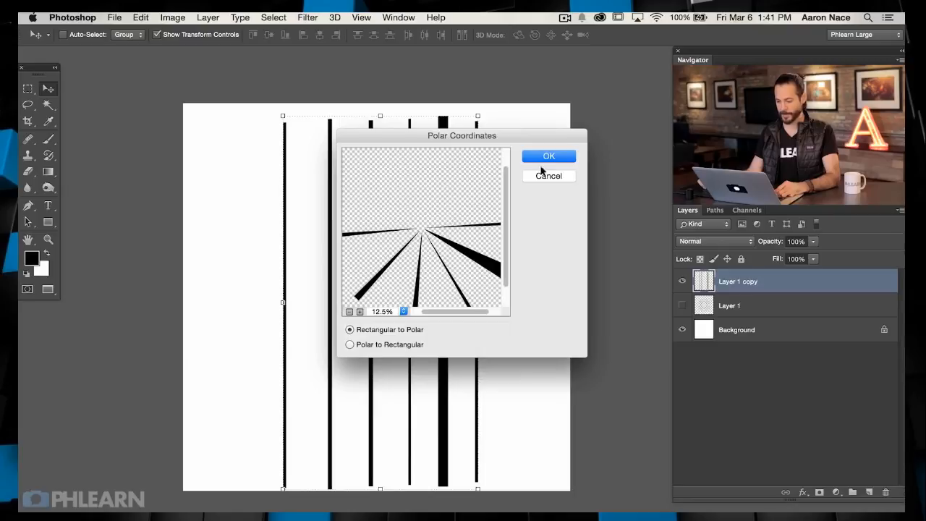
left_click(549, 155)
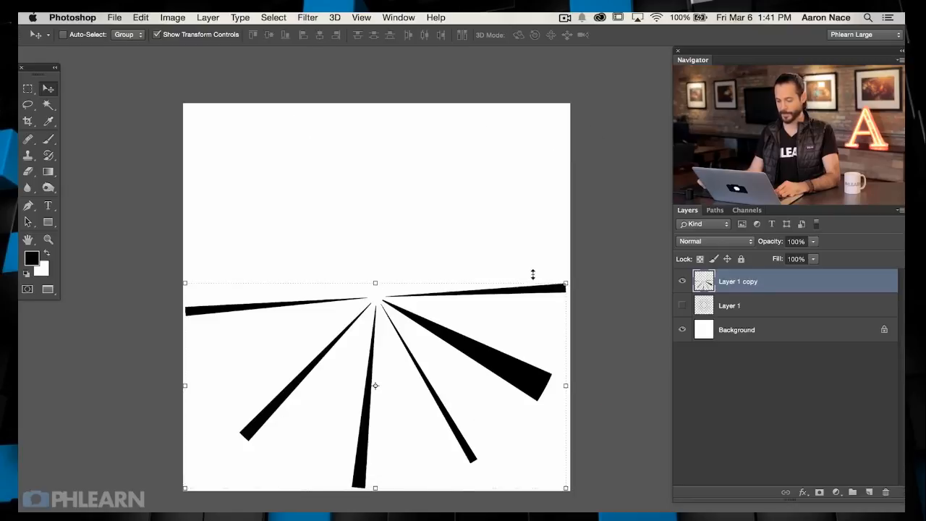
left_click(678, 303)
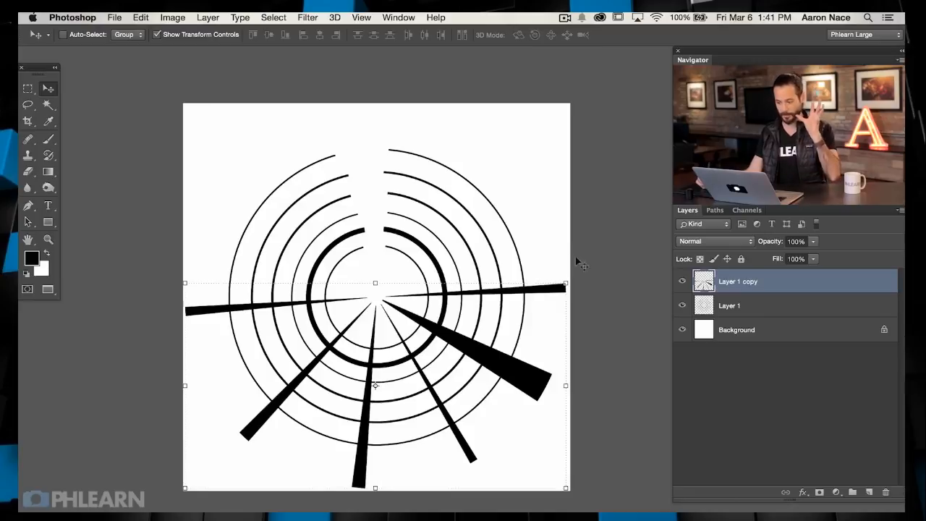
Step: Hide Layer 1 copy and Layer 1, keep the Background visible, and add a new empty layer above them
left_click_drag(681, 282, 681, 330)
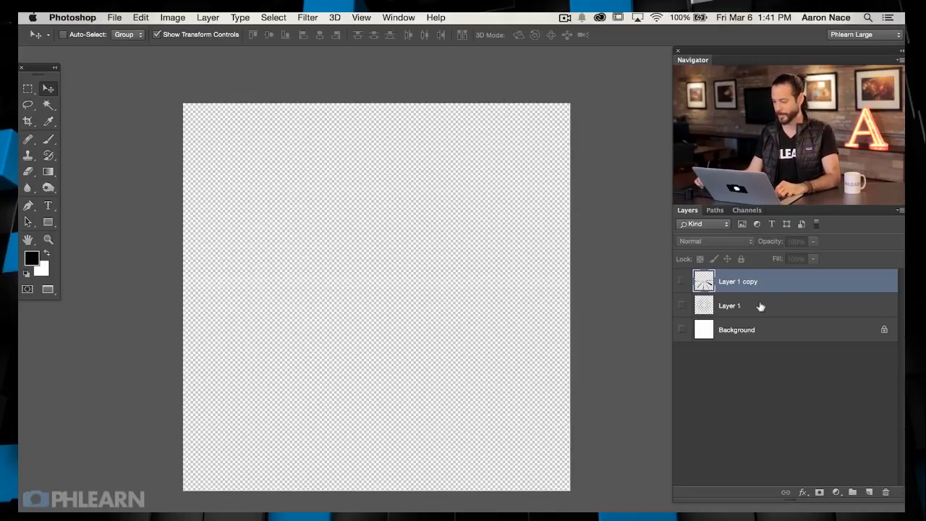
left_click(681, 330)
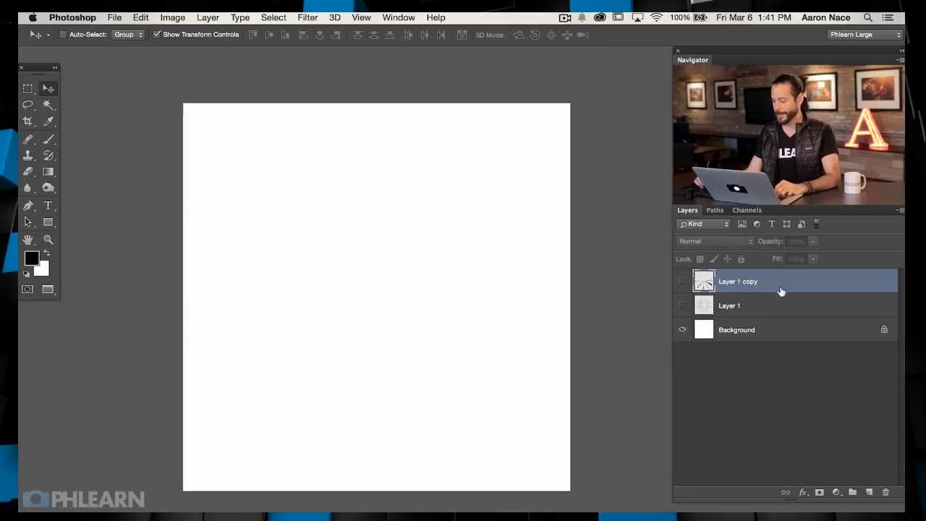
left_click(869, 492)
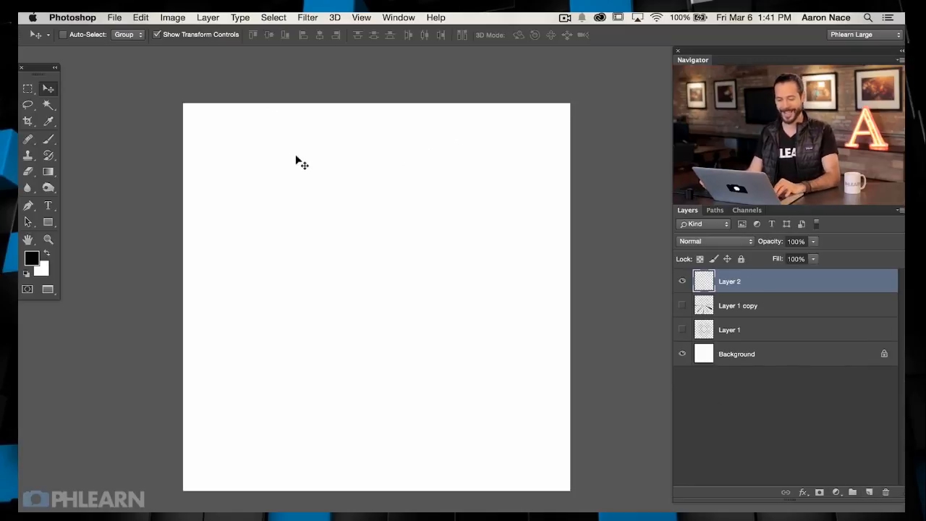
Step: Set the Rectangle tool to draw shapes with no fill and a 10 pt black stroke
left_click_drag(48, 226, 94, 216)
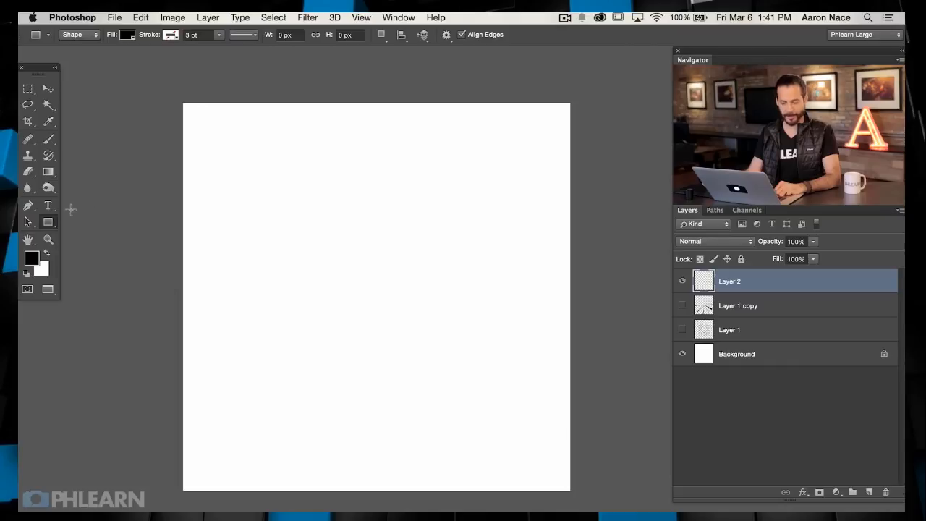
left_click(126, 35)
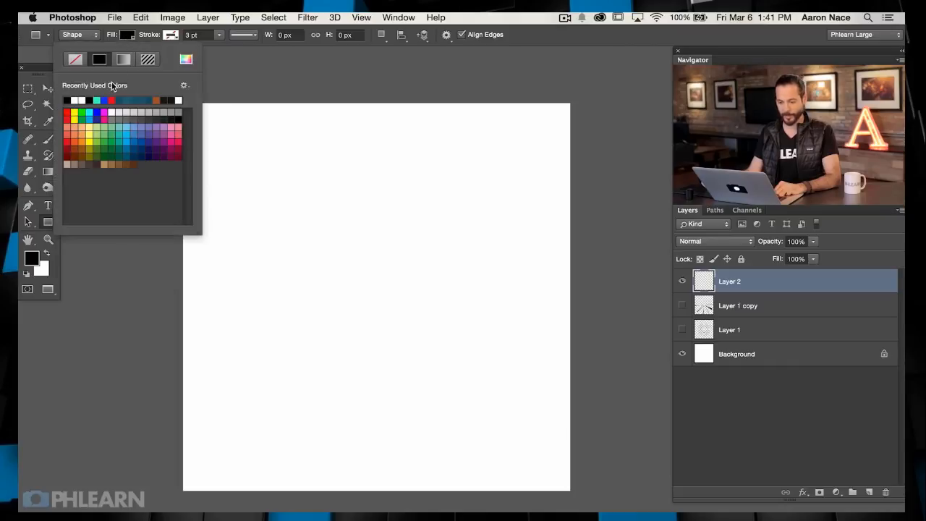
left_click(77, 61)
left_click(179, 36)
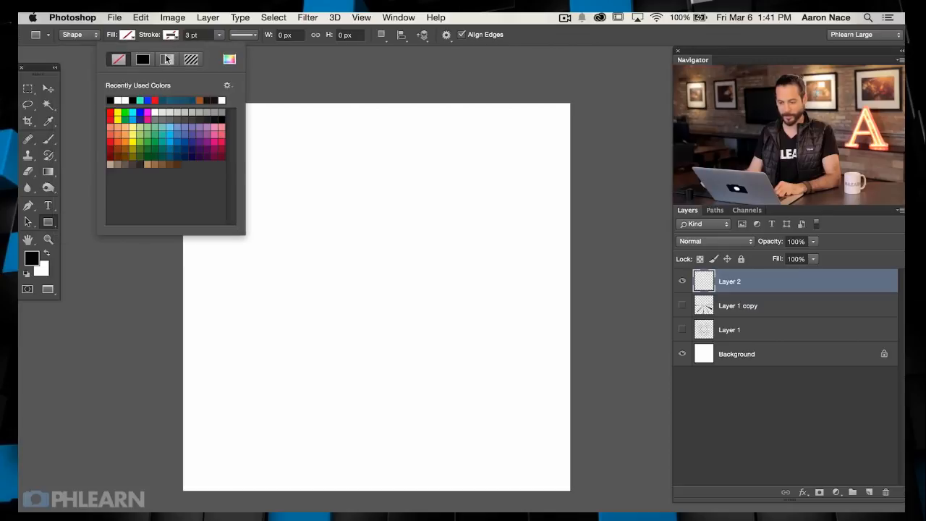
left_click(143, 60)
left_click_drag(202, 36, 178, 36)
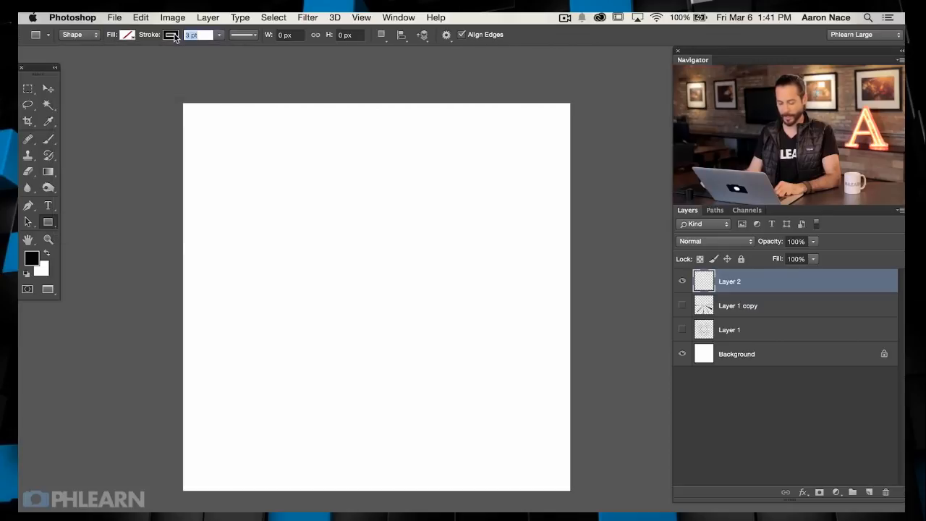
type("10")
key("Return")
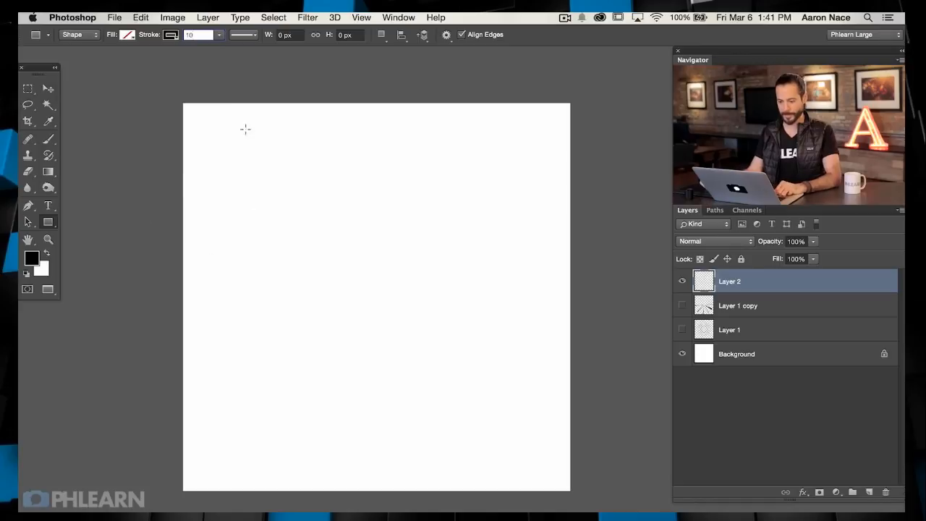
Step: Draw two overlapping rectangles of about 1554 × 1321 px and 1210 × 1245 px in the upper part of the canvas
left_click_drag(217, 139, 341, 245)
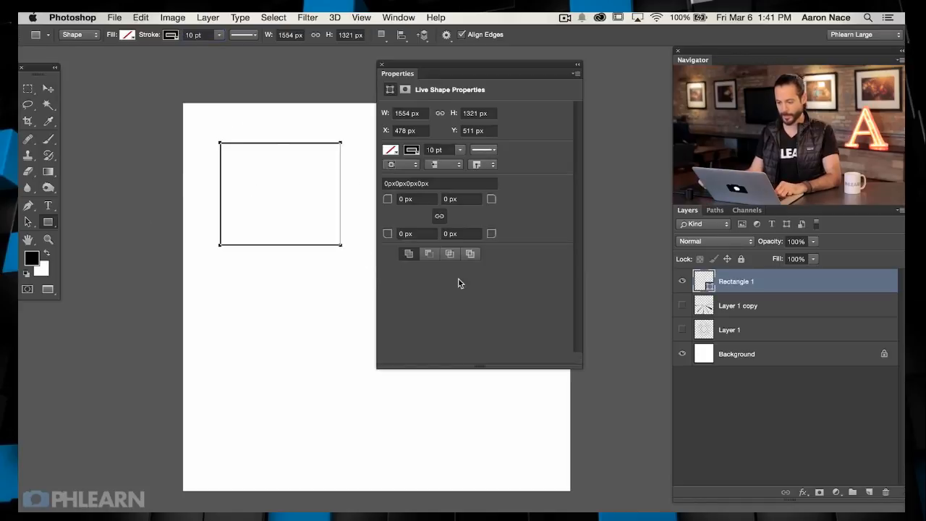
left_click(382, 65)
left_click_drag(318, 186, 412, 283)
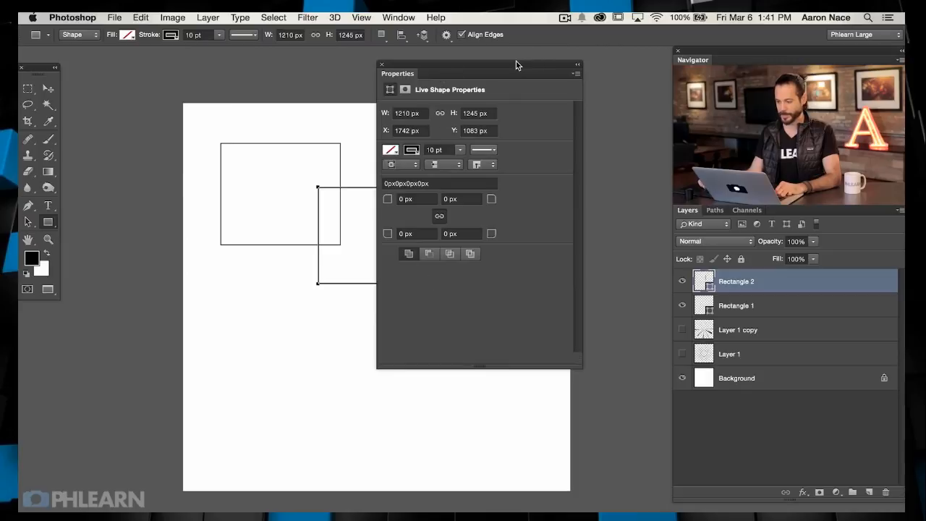
left_click_drag(516, 64, 627, 62)
left_click_drag(432, 224, 333, 219)
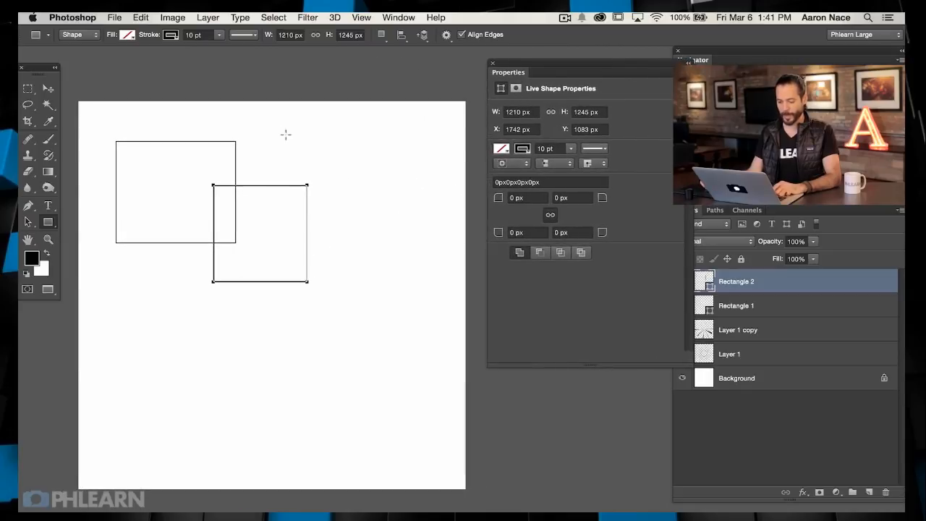
Step: Draw three medium overlapping rectangles in the canvas's upper right area and a column of three small rectangles below them
left_click_drag(286, 136, 340, 222)
left_click_drag(327, 187, 378, 243)
left_click_drag(366, 144, 416, 206)
left_click_drag(404, 274, 422, 294)
left_click_drag(409, 324, 422, 342)
left_click_drag(408, 377, 423, 403)
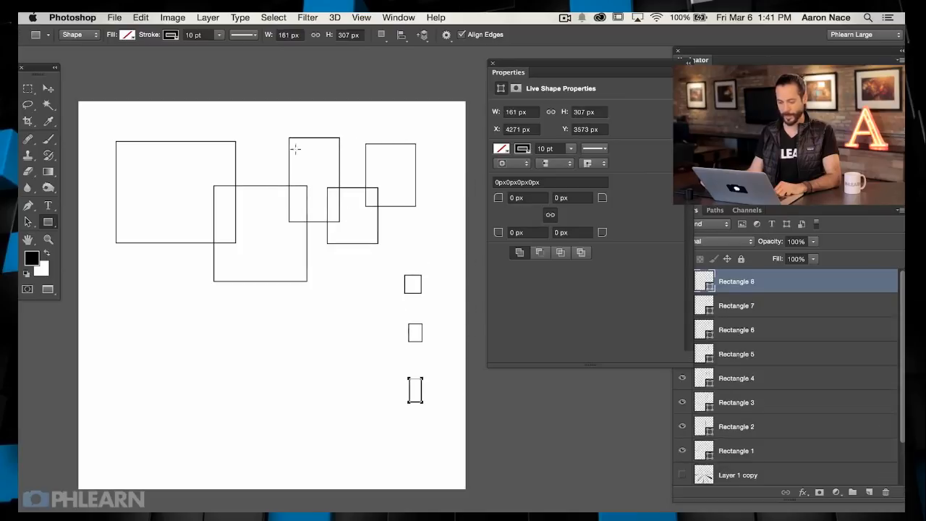
Step: Draw three more large overlapping rectangles around the canvas centre and scatter smaller rectangles across the lower part
left_click_drag(313, 364, 334, 398)
left_click_drag(199, 353, 233, 401)
left_click_drag(169, 259, 252, 351)
left_click_drag(277, 248, 370, 366)
left_click_drag(197, 196, 298, 319)
left_click_drag(147, 427, 190, 478)
left_click_drag(272, 467, 279, 476)
left_click_drag(252, 413, 267, 426)
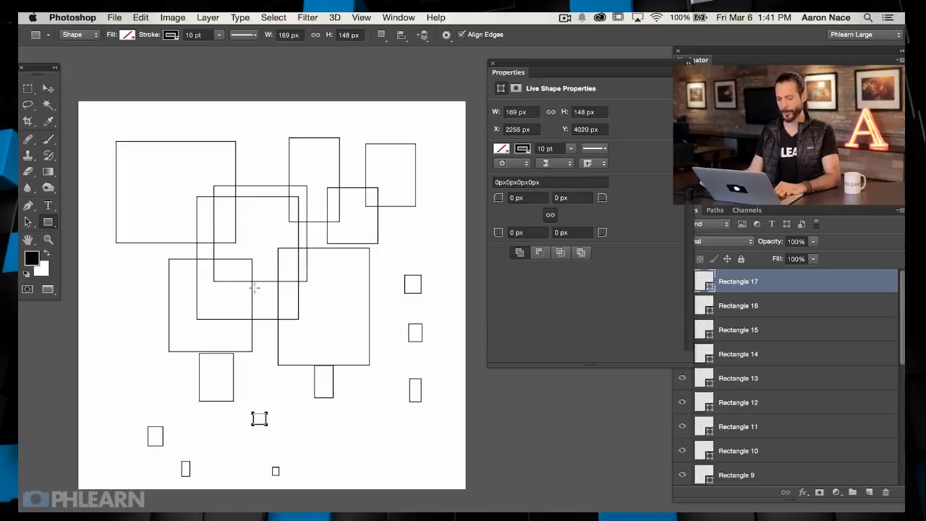
left_click(492, 65)
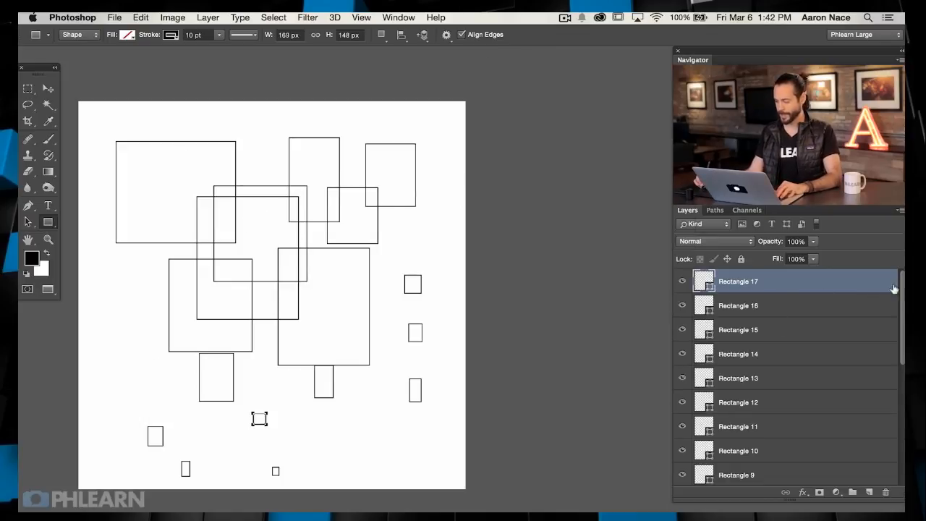
Step: Merge the shape layers Rectangle 1 through Rectangle 17 into one layer and rasterize it
left_click_drag(902, 295, 799, 413)
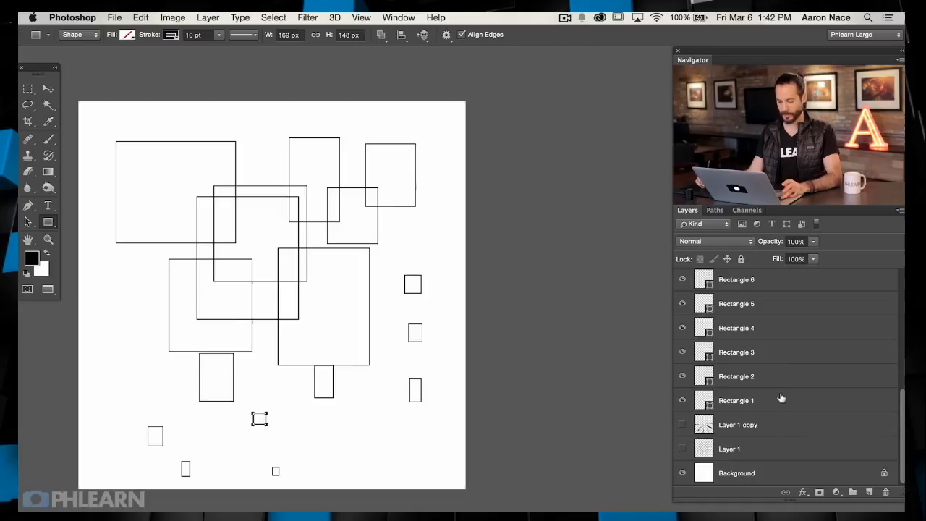
left_click(780, 398, "shift")
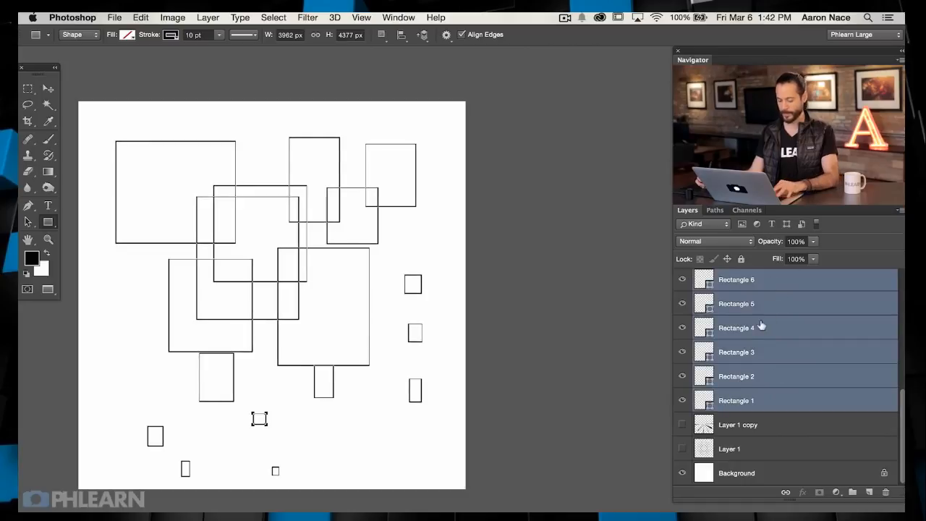
key("super+e")
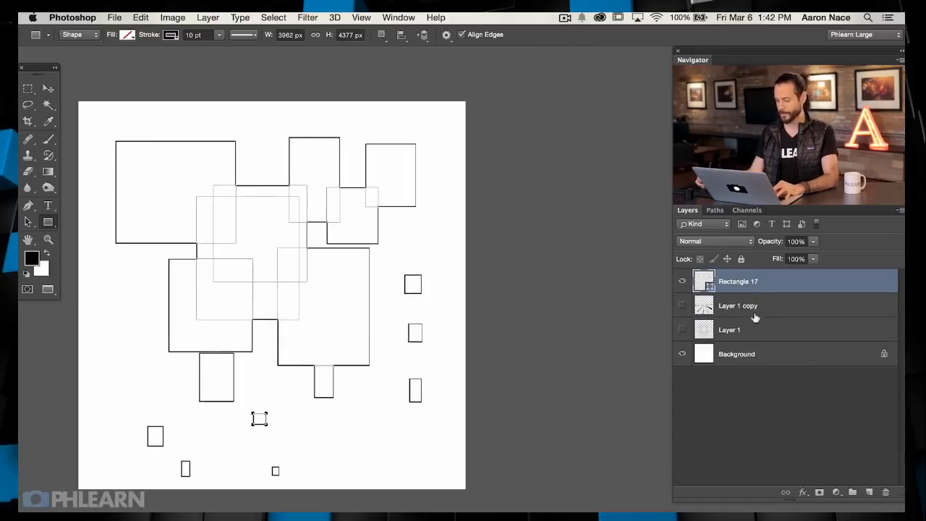
right_click(778, 281)
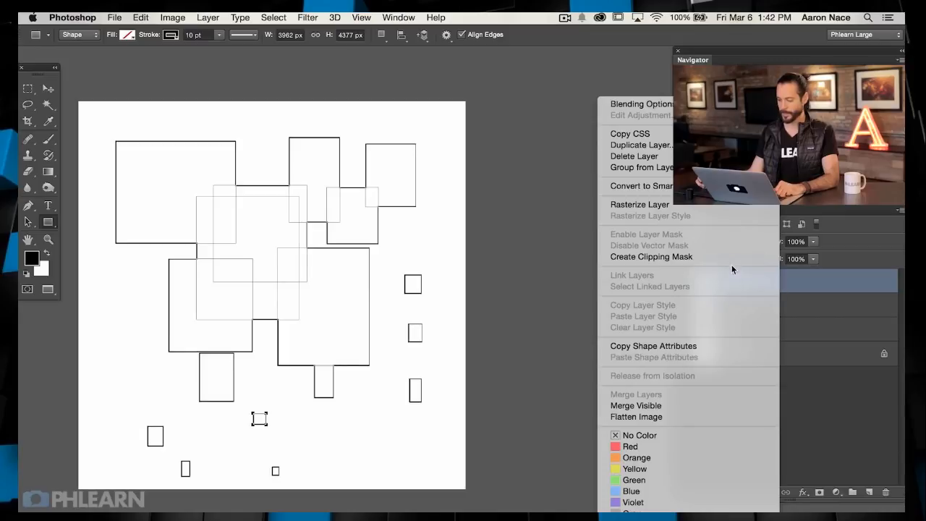
left_click(712, 205)
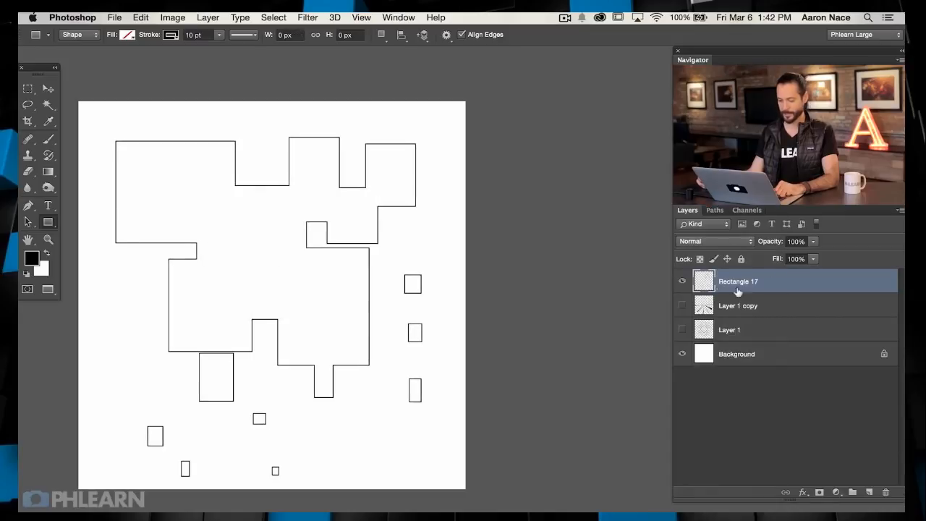
Step: Bend the merged rectangle outlines on Rectangle 17 into circular segments with the Polar Coordinates filter
left_click_drag(343, 380, 430, 385)
key("v")
key("super+z")
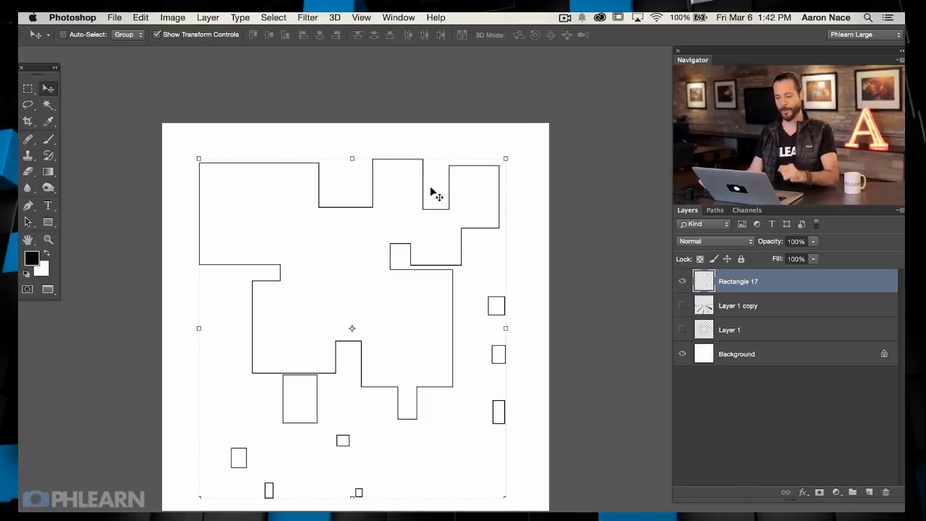
left_click(308, 17)
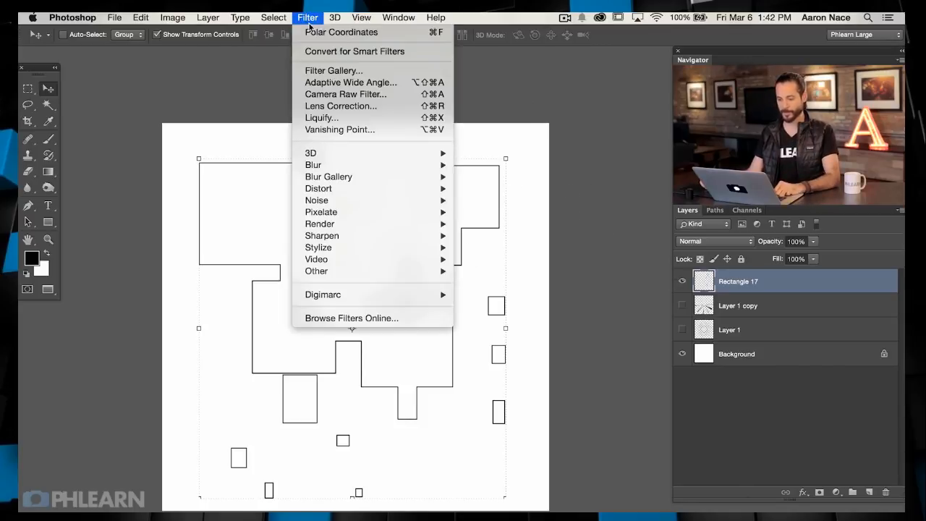
mouse_move(427, 189)
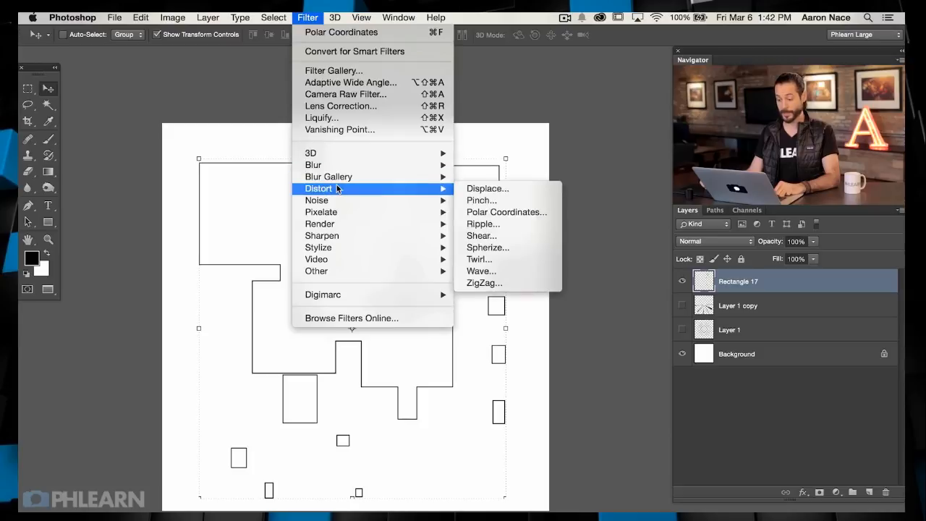
left_click(505, 212)
left_click(348, 311)
left_click(548, 157)
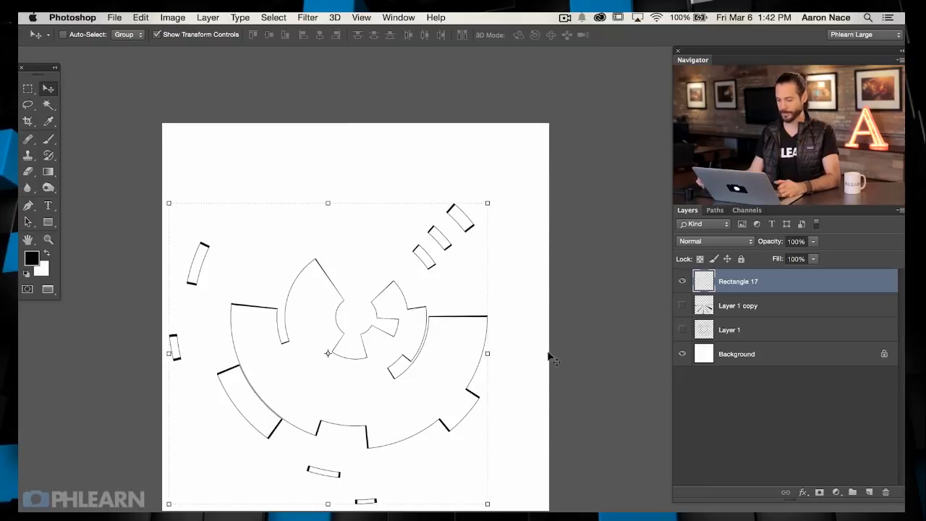
Step: Show Layer 1 copy and Layer 1 together with Rectangle 17 and toggle the layers to compare how the graphics combine
left_click(682, 305)
left_click(682, 328)
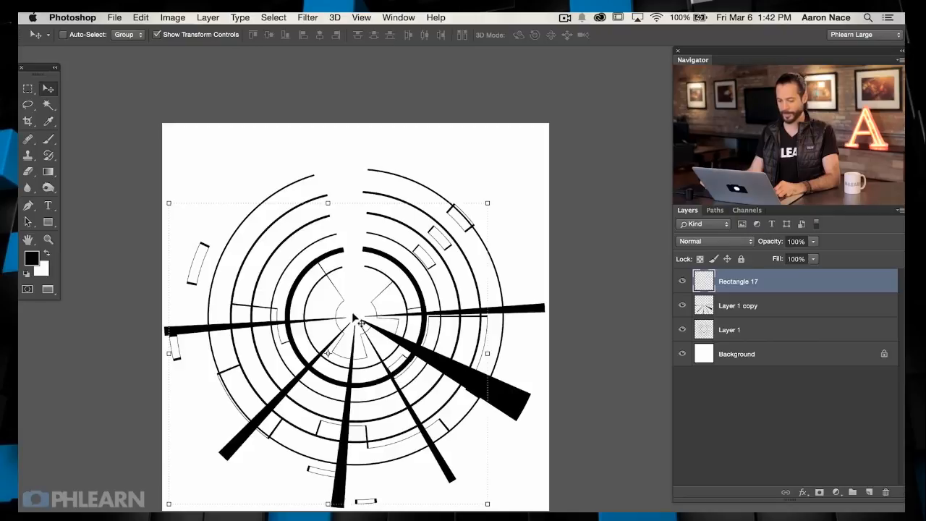
left_click(684, 305)
left_click(682, 281)
left_click(682, 281)
left_click(681, 306)
left_click(682, 330)
left_click(681, 329)
left_click(682, 329)
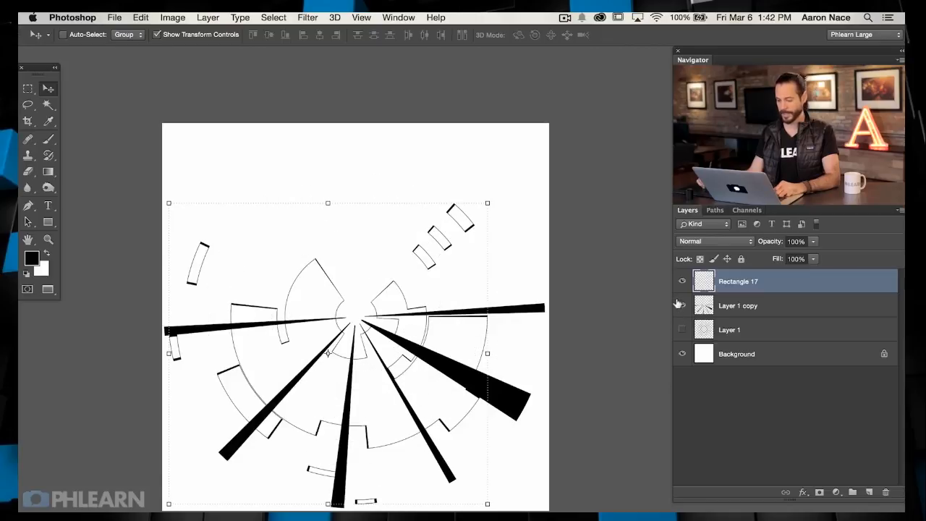
Step: Hide the Rectangle 17 and Layer 1 copy graphics and add a new empty layer on top
left_click(681, 281)
left_click(681, 305)
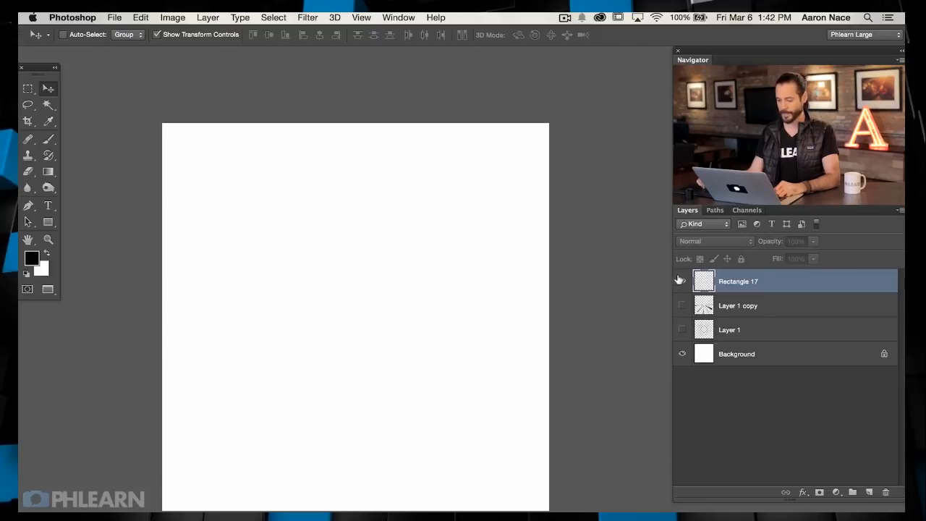
left_click(681, 281)
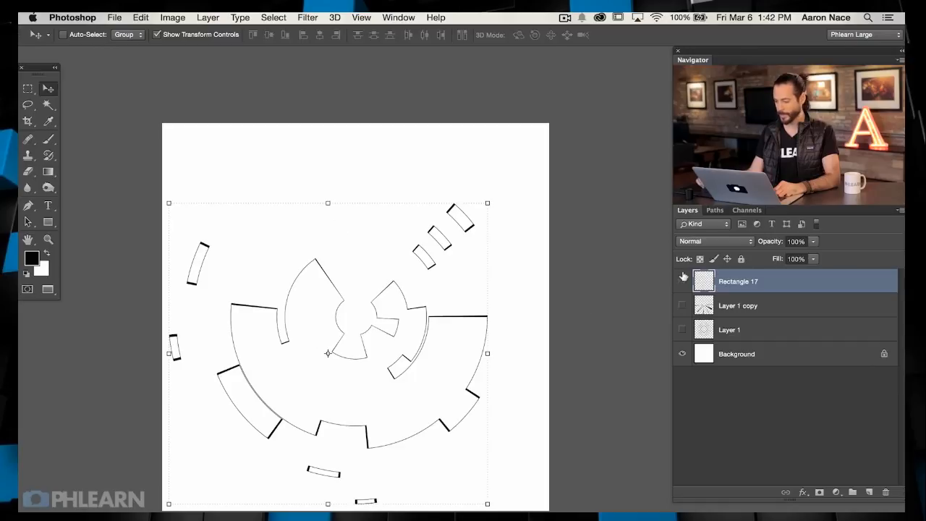
left_click(682, 281)
left_click(866, 491)
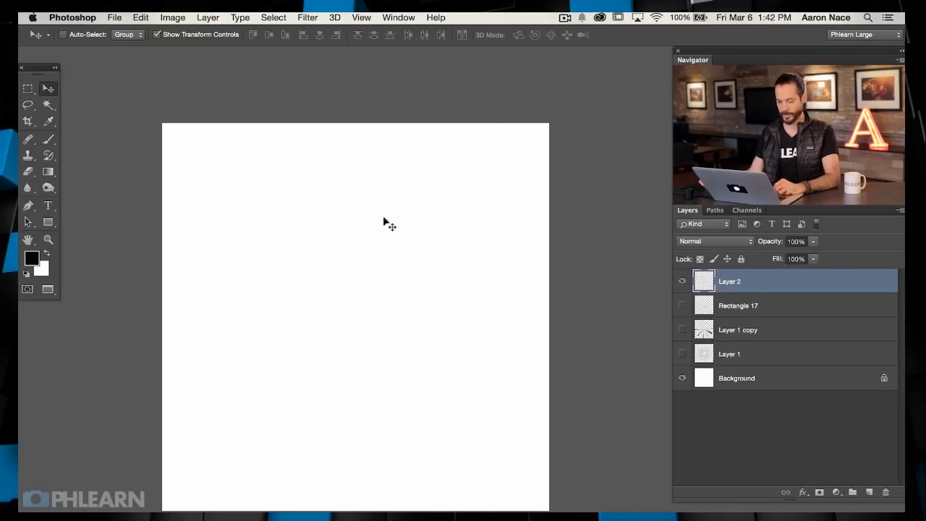
Step: Draw six separate unfilled rectangle outlines with a 10 pt black stroke around the middle of the canvas, the last about 450 × 565 px
left_click(48, 222)
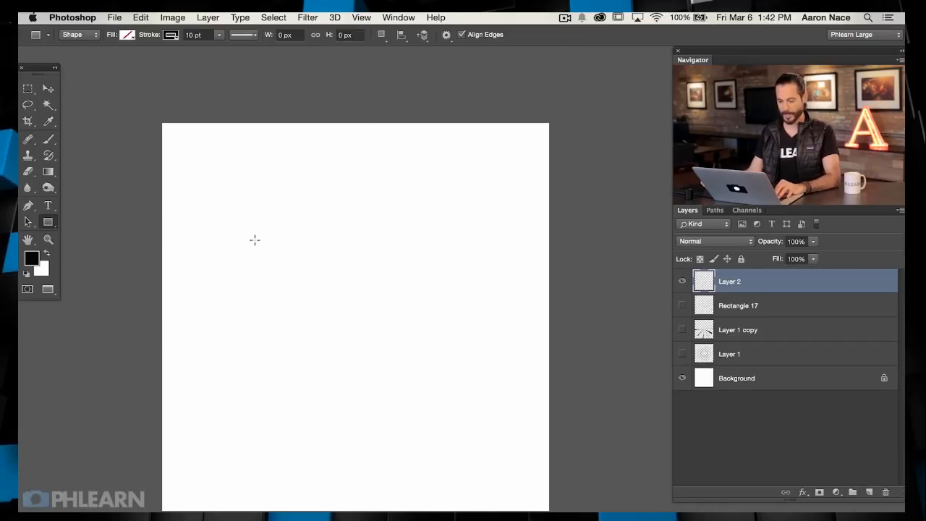
left_click_drag(265, 246, 312, 296)
left_click_drag(334, 262, 384, 318)
left_click_drag(391, 239, 429, 287)
left_click_drag(433, 323, 471, 375)
left_click_drag(392, 372, 424, 425)
left_click_drag(320, 357, 357, 401)
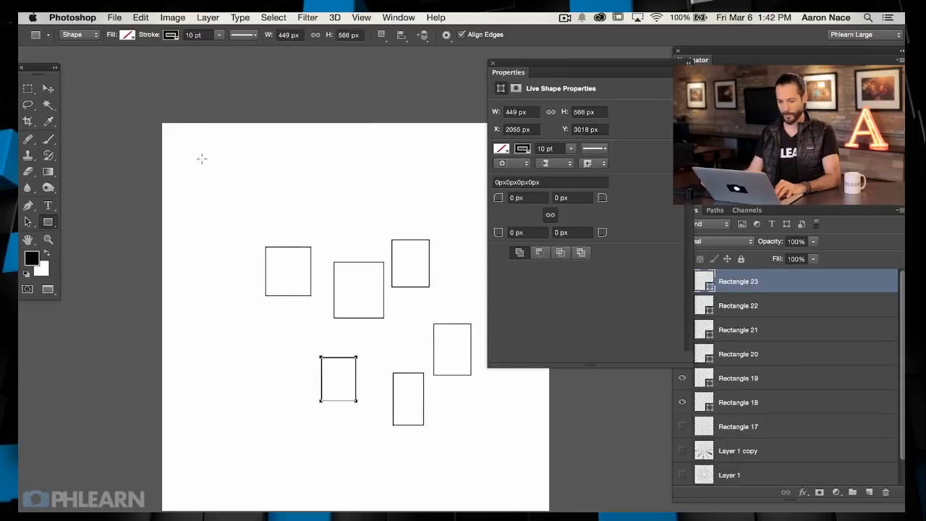
Step: Set the stroke width to 19.91 pt and draw eight more rectangle outlines scattered over the canvas, the last about 620 × 525 px
left_click(217, 36)
left_click_drag(226, 50, 229, 47)
left_click_drag(278, 216, 314, 264)
left_click_drag(346, 178, 388, 242)
mouse_move(426, 201)
left_mouse_down()
mouse_move(475, 257)
mouse_move(472, 247)
left_mouse_up()
left_click_drag(444, 291, 476, 338)
left_click_drag(364, 340, 399, 387)
left_click_drag(250, 290, 317, 350)
left_click_drag(256, 399, 317, 456)
mouse_move(367, 436)
left_mouse_down()
mouse_move(399, 475)
mouse_move(415, 478)
left_mouse_up()
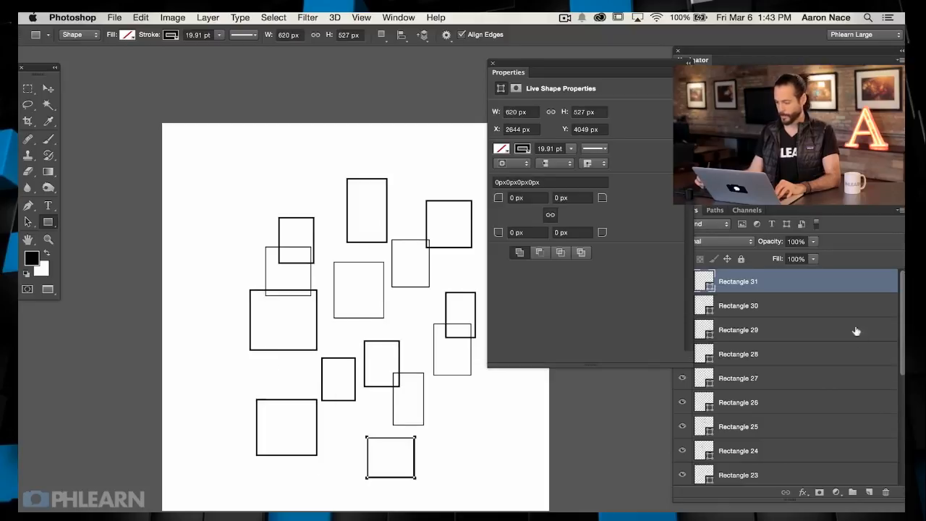
Step: Merge the shape layers Rectangle 18 through Rectangle 31 into one layer and rasterize it
left_click(494, 64)
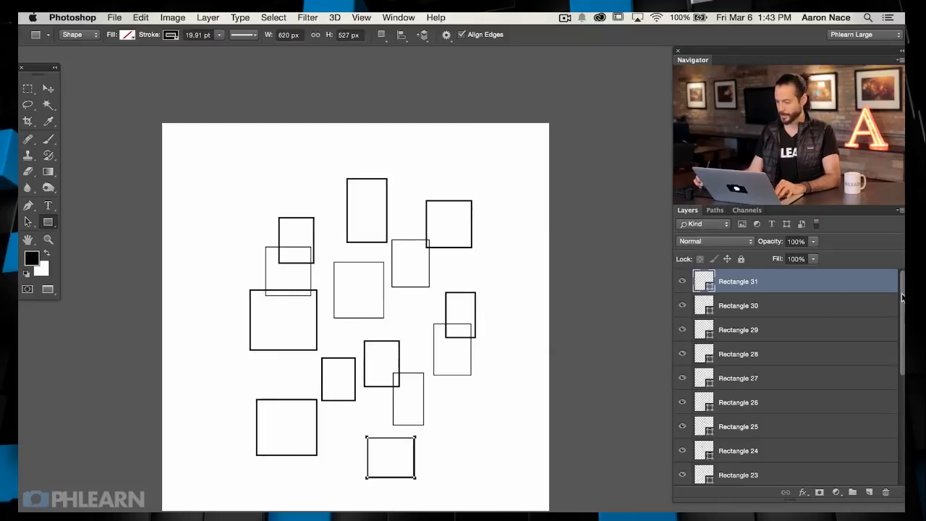
scroll(904, 297, "down", 5)
left_click(848, 376, "shift")
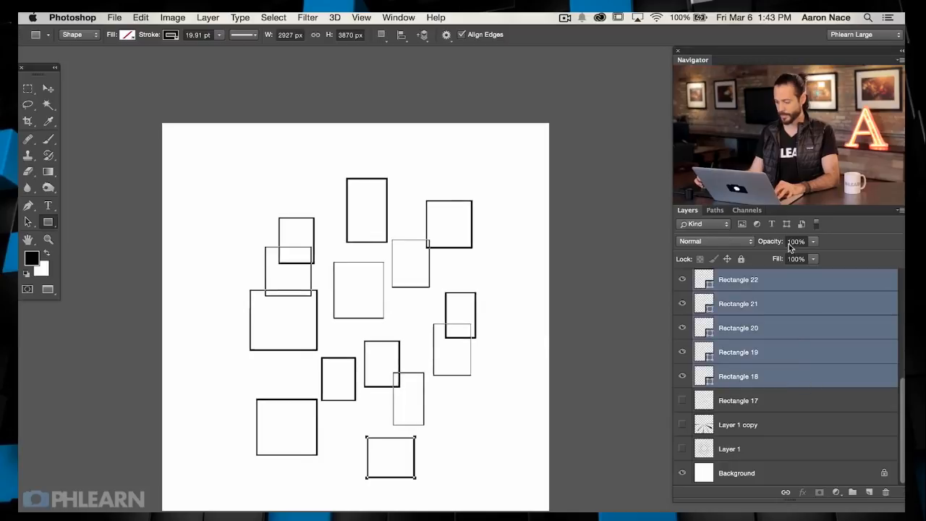
key("super+e")
right_click(782, 283)
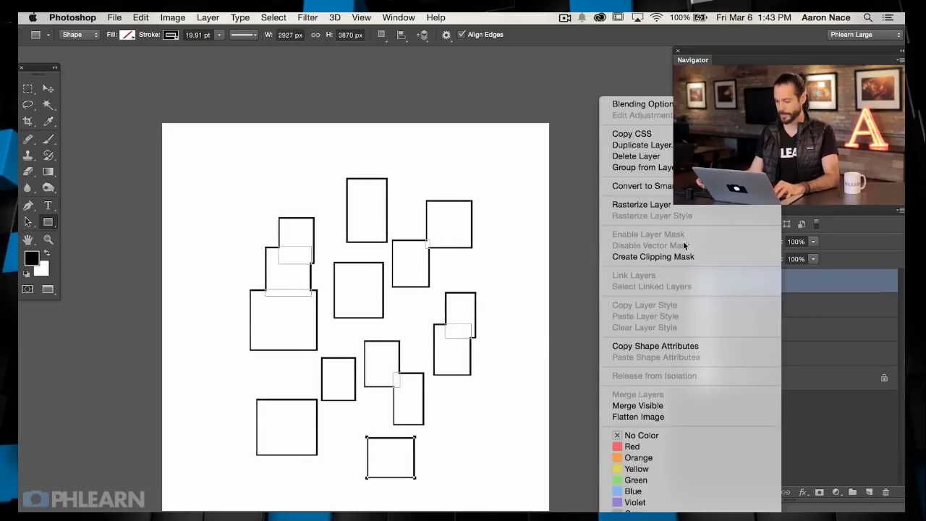
left_click(689, 207)
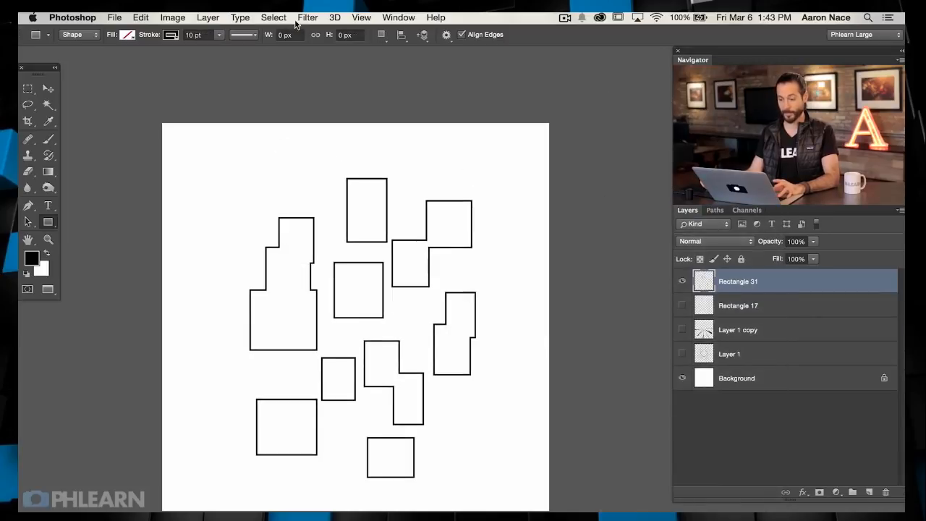
Step: Apply the Polar Coordinates filter with Rectangular to Polar to the merged rectangle outlines on Rectangle 31
left_click(297, 18)
mouse_move(353, 185)
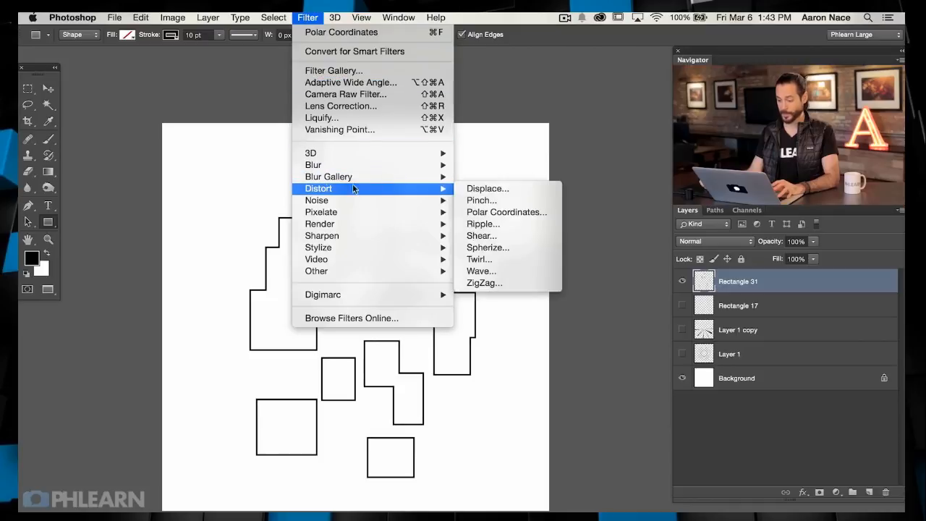
left_click(518, 212)
left_click(350, 312)
left_click(349, 312)
left_click(349, 311)
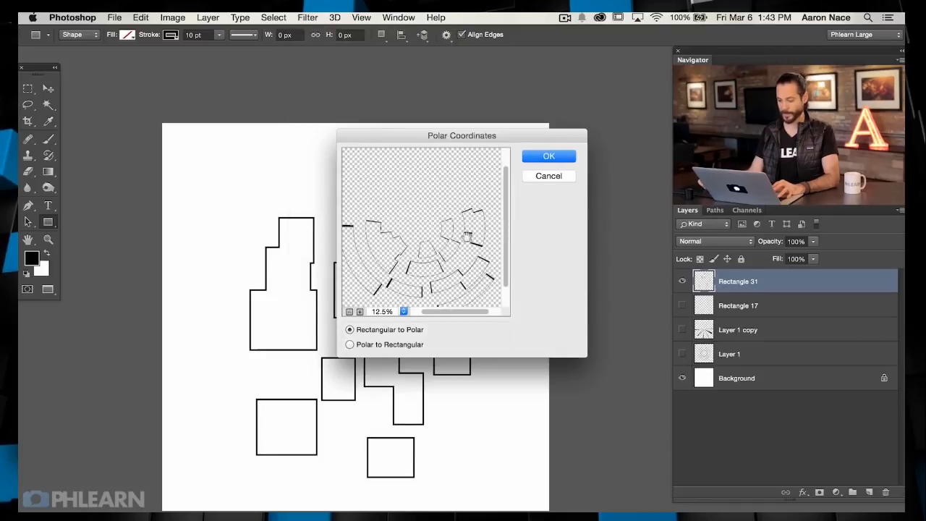
left_click(550, 155)
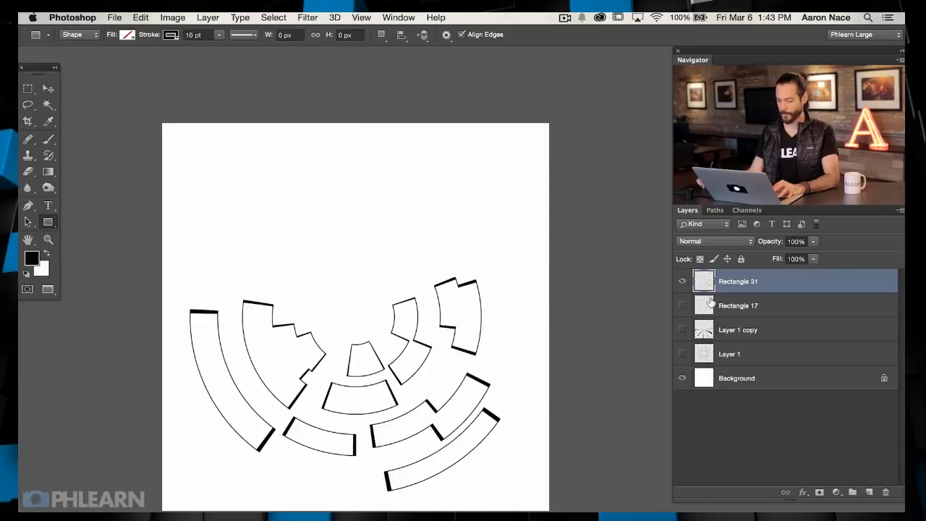
key("super+t")
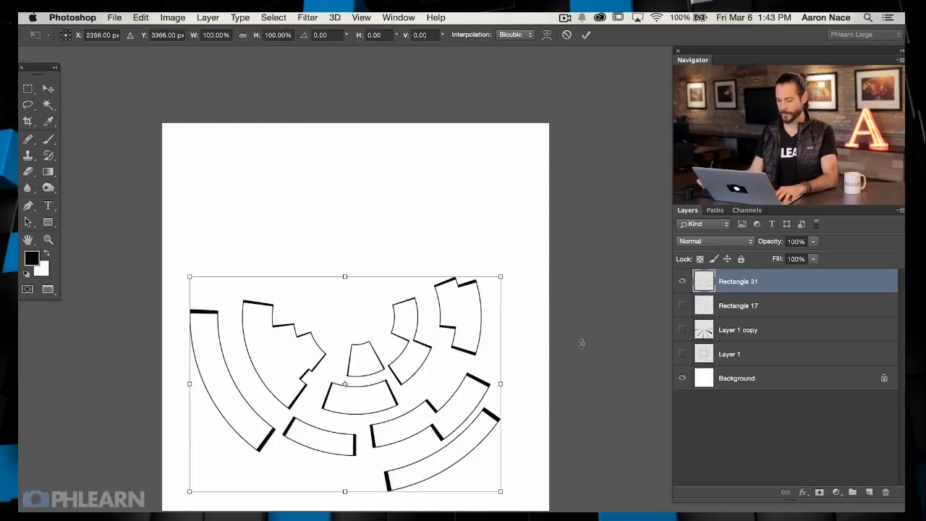
left_click_drag(546, 344, 283, 389)
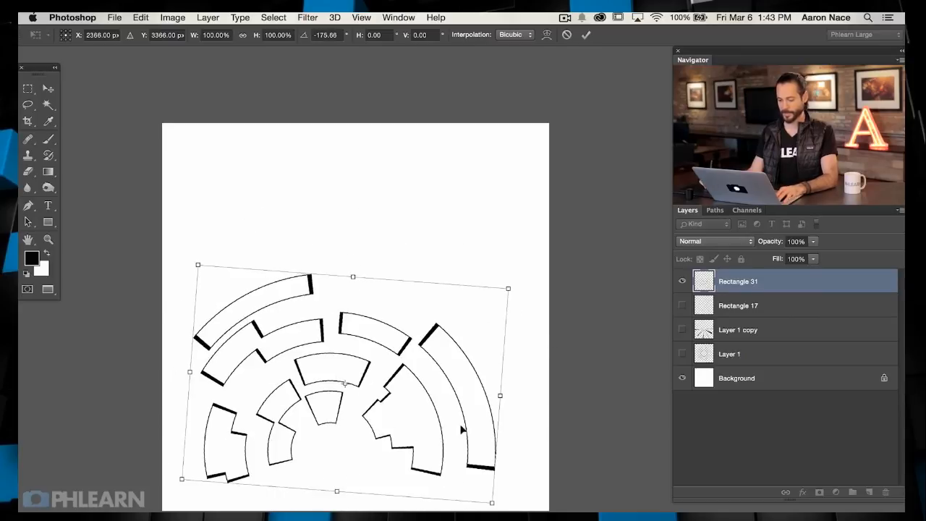
key("Return")
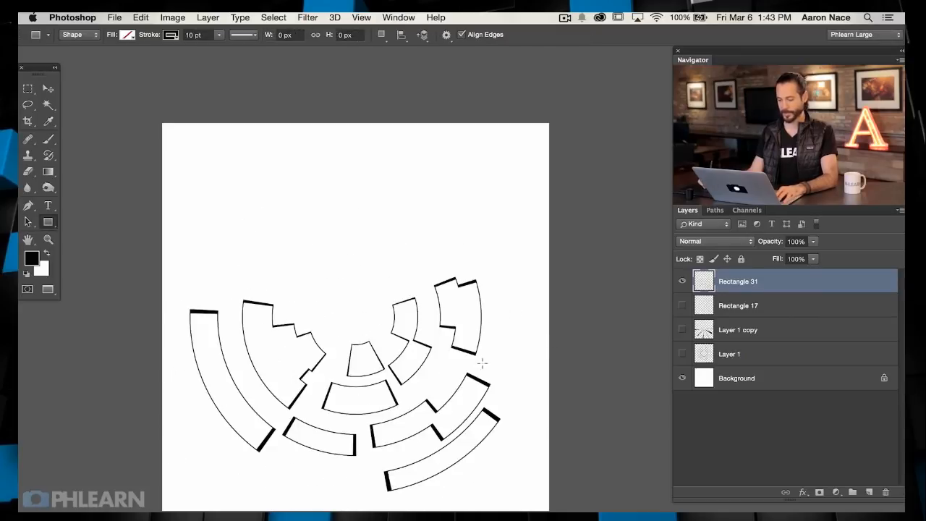
Step: Preview Rectangle 17, Layer 1 copy and Layer 1 together with Rectangle 31, and hide all four graphic layers
left_click(681, 306)
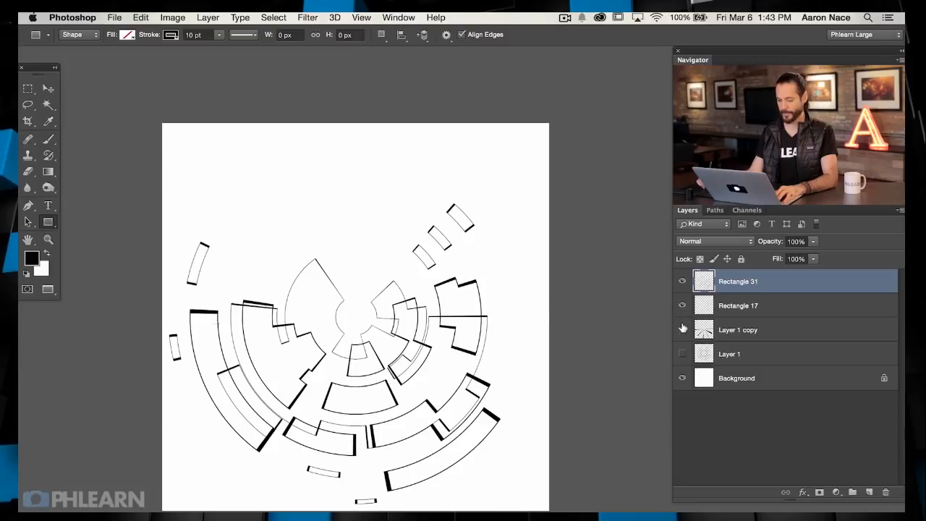
left_click(682, 330)
left_click(682, 351)
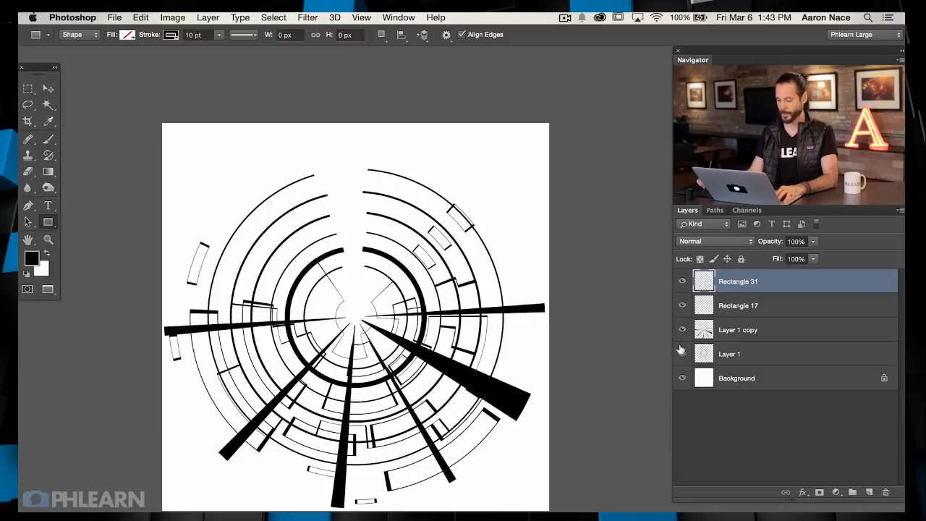
left_click(680, 350)
left_click(682, 330)
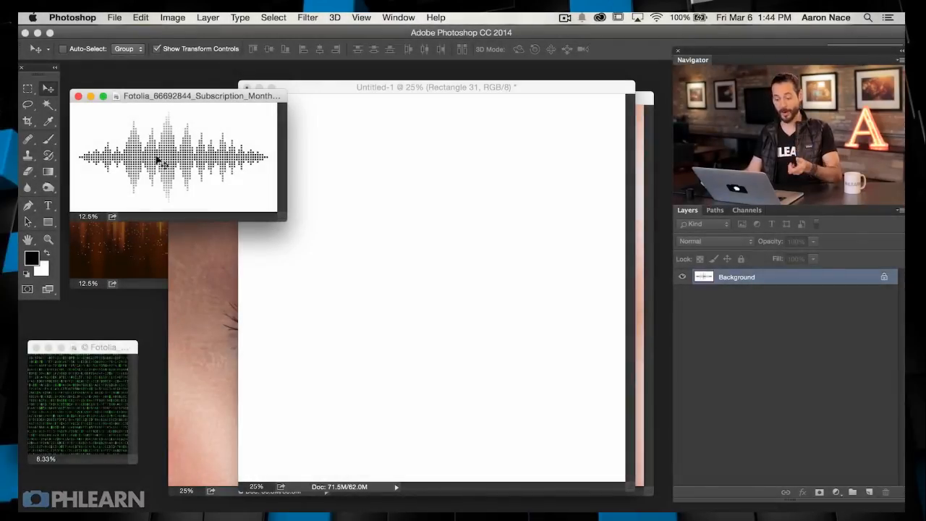
Step: Copy the dotted waveform and the glowing orange waveform images into Untitled-1 as layers, and enlarge the orange one to fill the canvas
left_click_drag(194, 156, 389, 232)
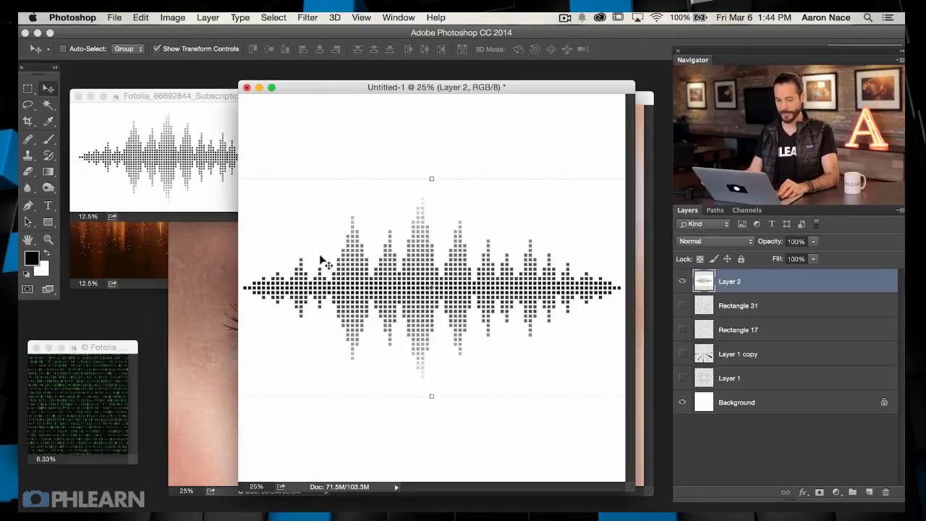
left_click_drag(125, 241, 441, 246)
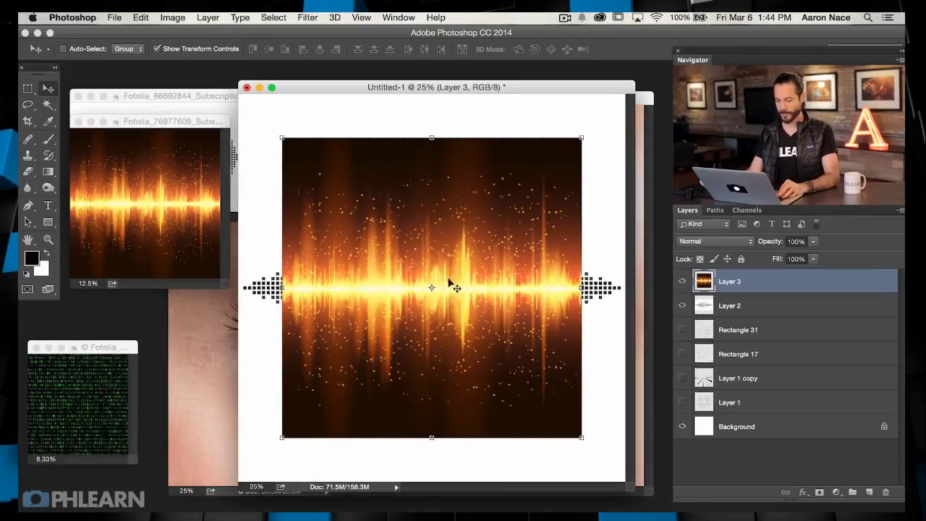
left_click_drag(580, 437, 631, 469)
key("Return")
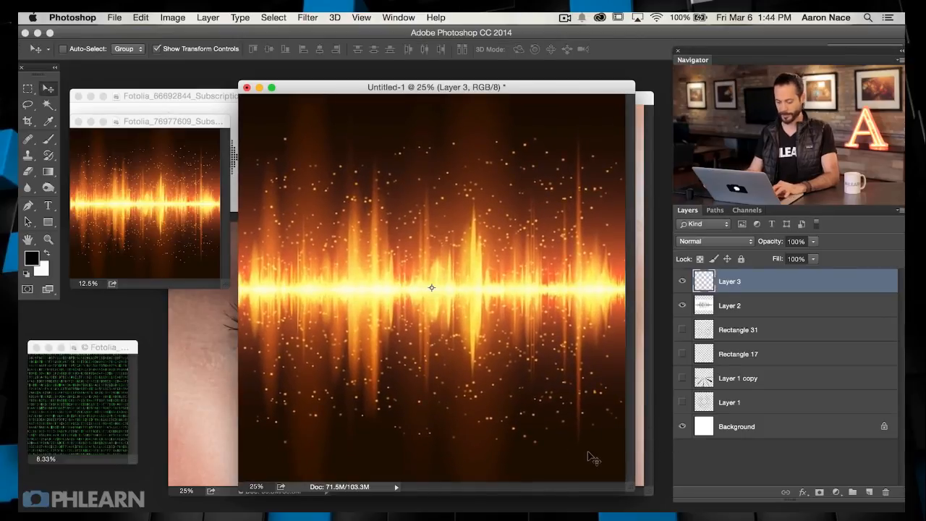
key("f")
left_click_drag(602, 329, 508, 334)
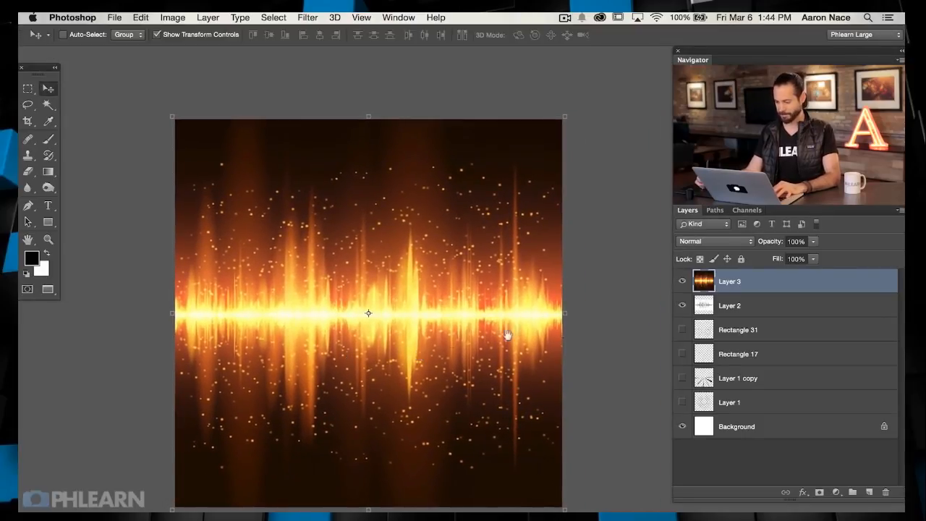
Step: Hide the orange waveform on Layer 3 and select the dotted waveform on Layer 2, keeping it visible
left_click(683, 281)
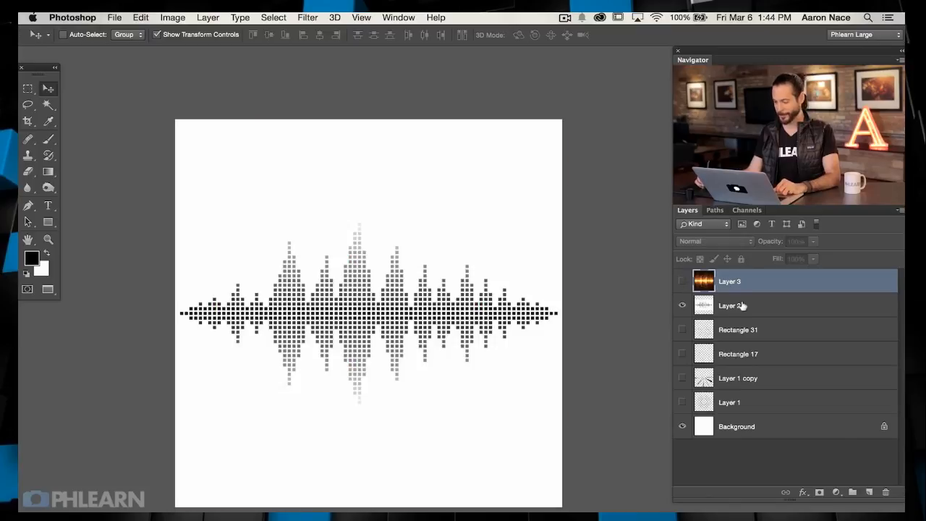
left_click(743, 306)
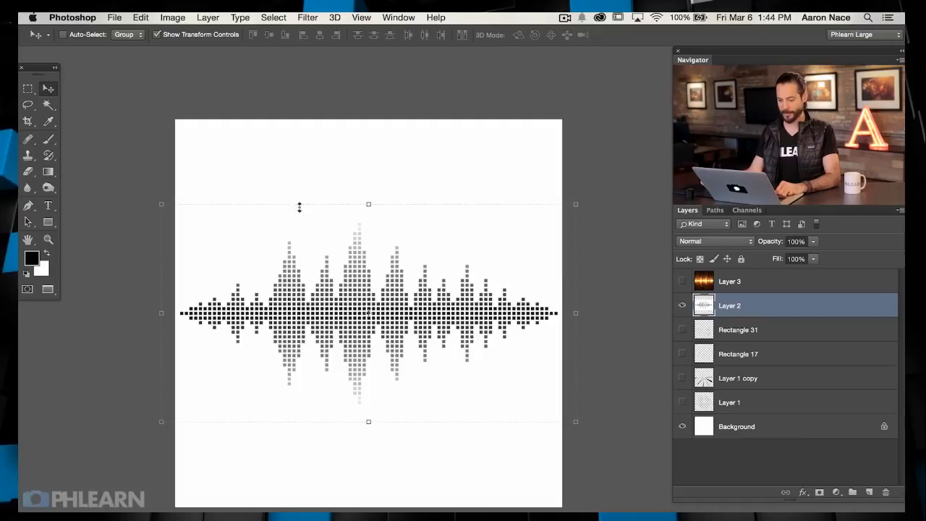
left_click(682, 329)
left_click(681, 306)
left_click(682, 306)
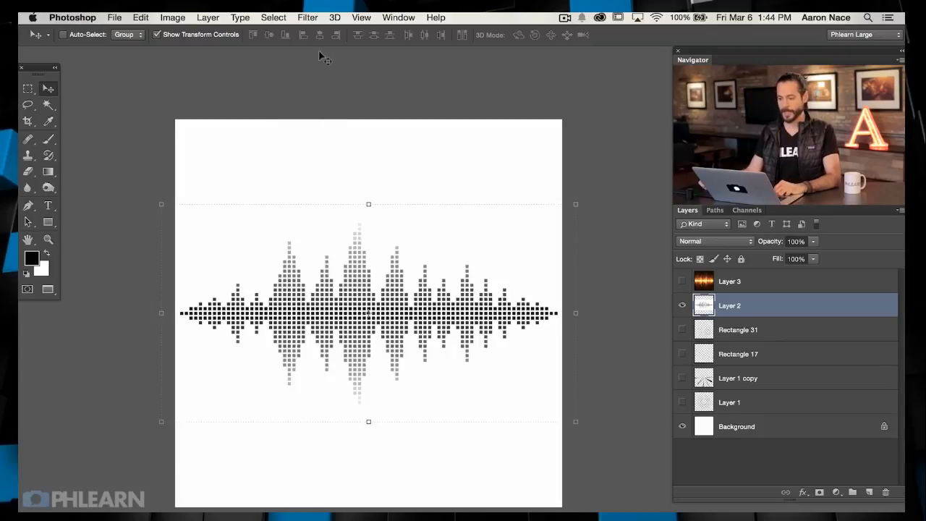
left_click(312, 16)
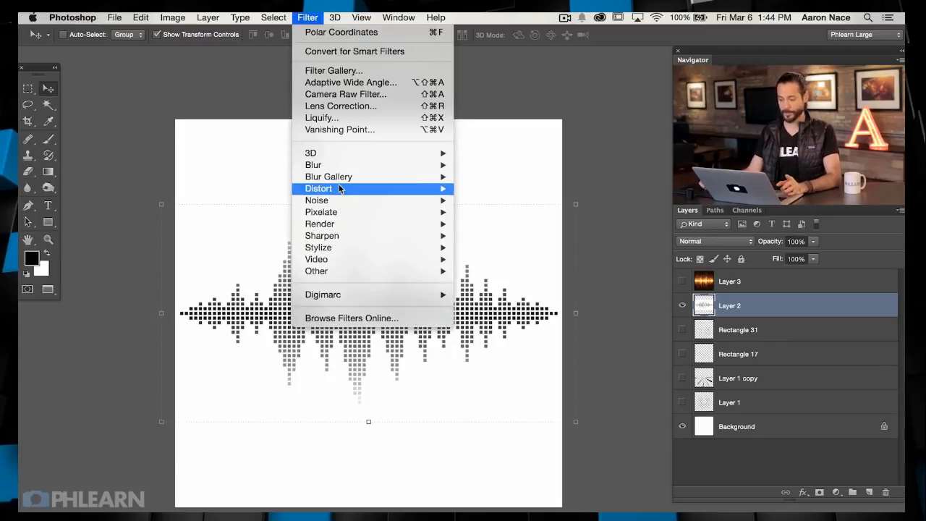
mouse_move(393, 189)
left_click(481, 201)
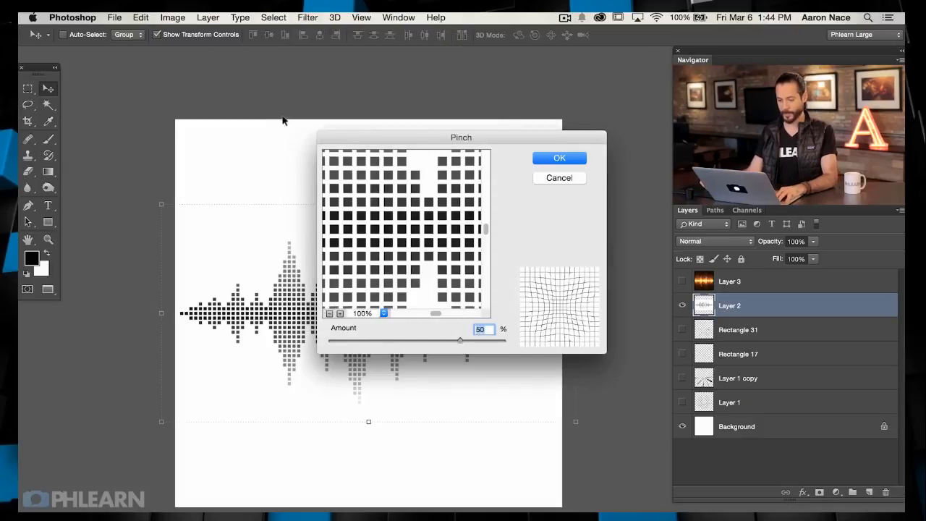
key("Escape")
Step: Bend the dotted waveform on Layer 2 into a ring with the Polar Coordinates filter set to Rectangular to Polar
left_click(307, 18)
mouse_move(329, 191)
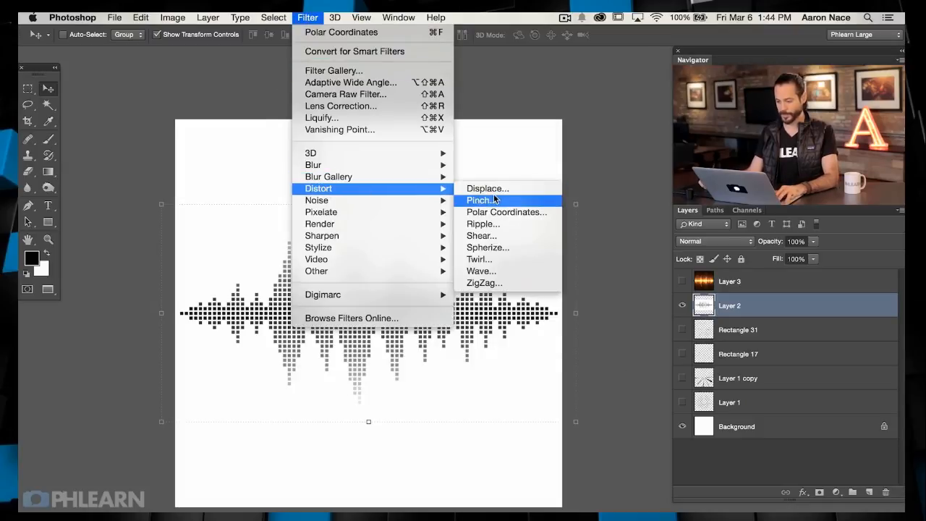
left_click(503, 212)
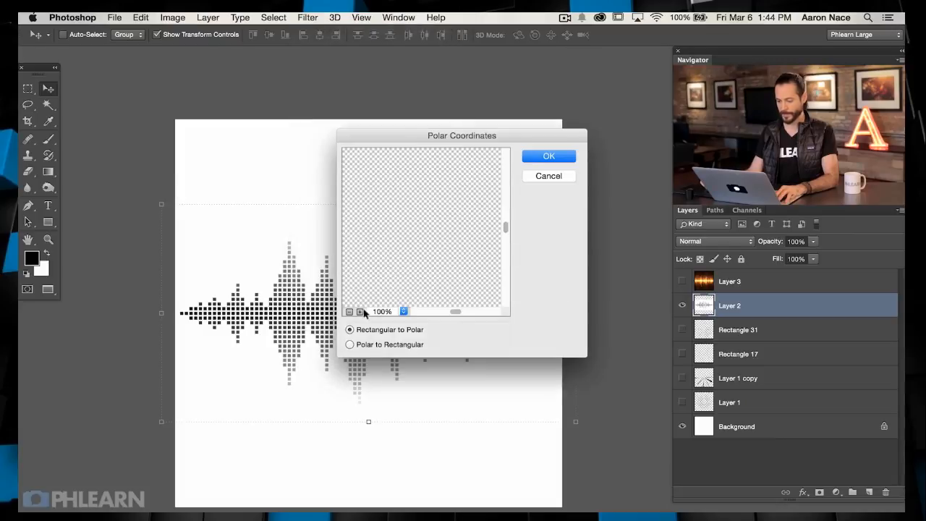
left_click(349, 311)
left_click(348, 311)
left_click(349, 311)
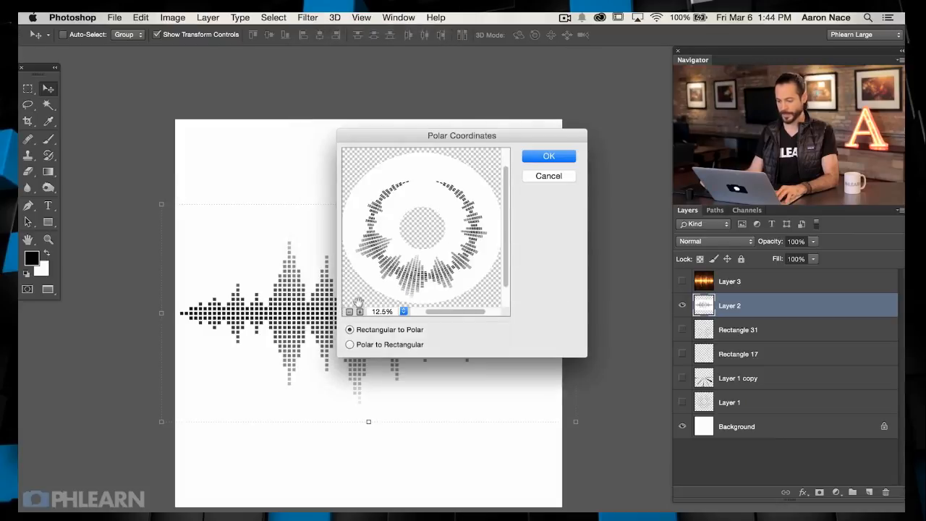
left_click(548, 154)
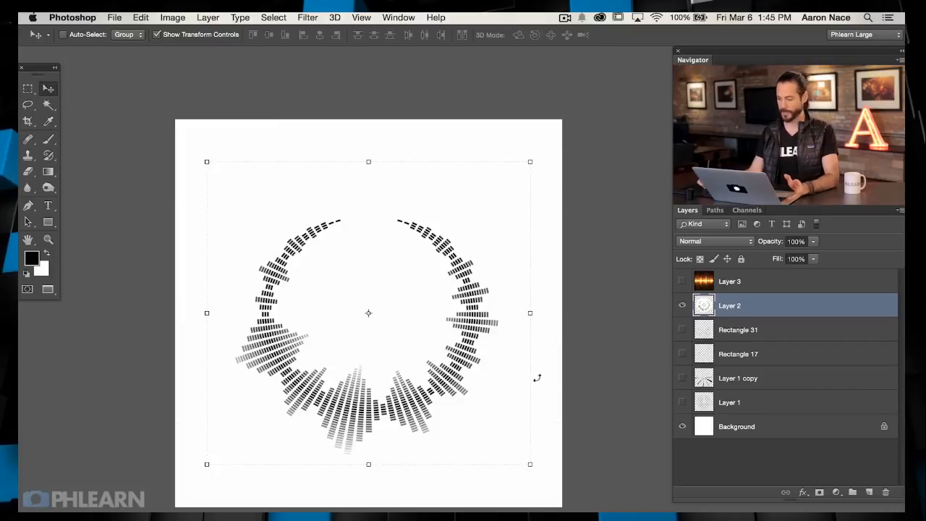
Step: Preview Layer 1 copy, Rectangle 17 and Rectangle 31 together with the dotted ring on Layer 2, and hide those three layers again
left_click(681, 377)
left_click(681, 349)
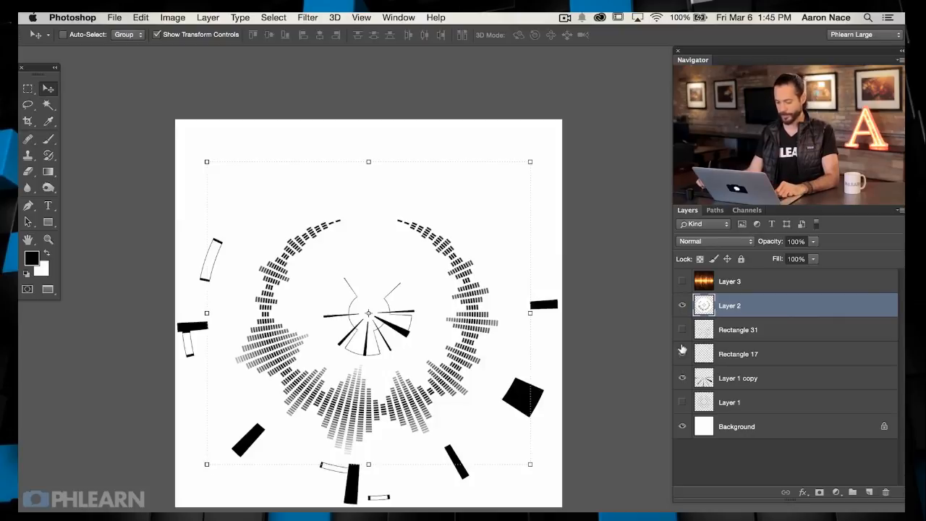
left_click(681, 331)
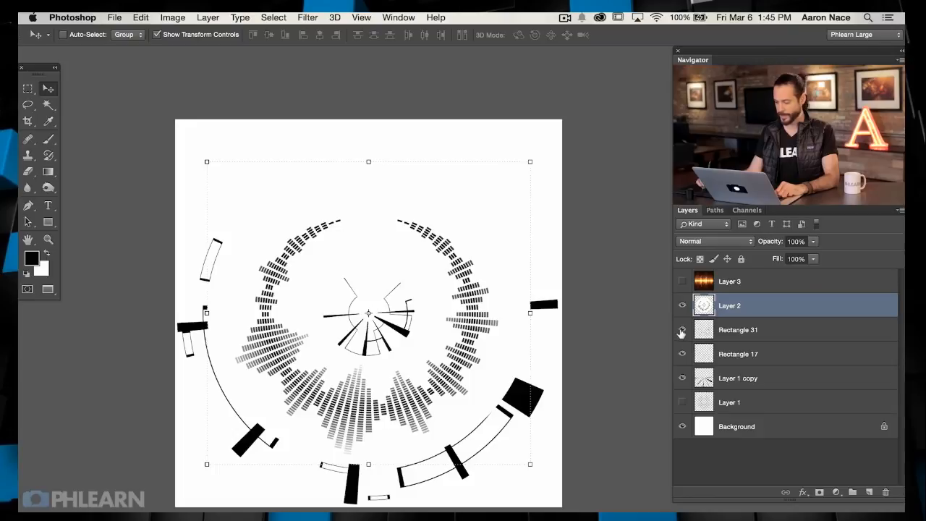
left_click_drag(683, 354, 682, 376)
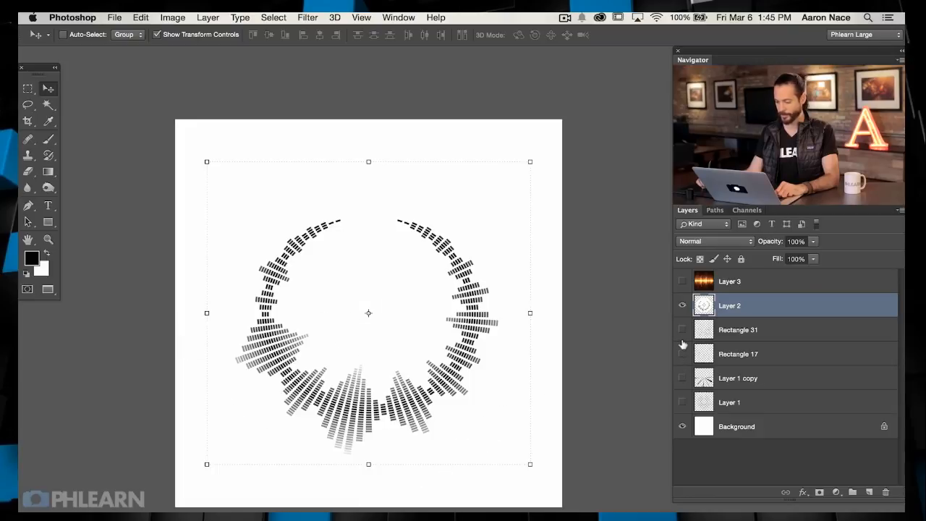
Step: Hide the dotted ring on Layer 2 and show the glowing orange waveform on Layer 3
left_click(681, 304)
left_click(682, 304)
left_click(681, 304)
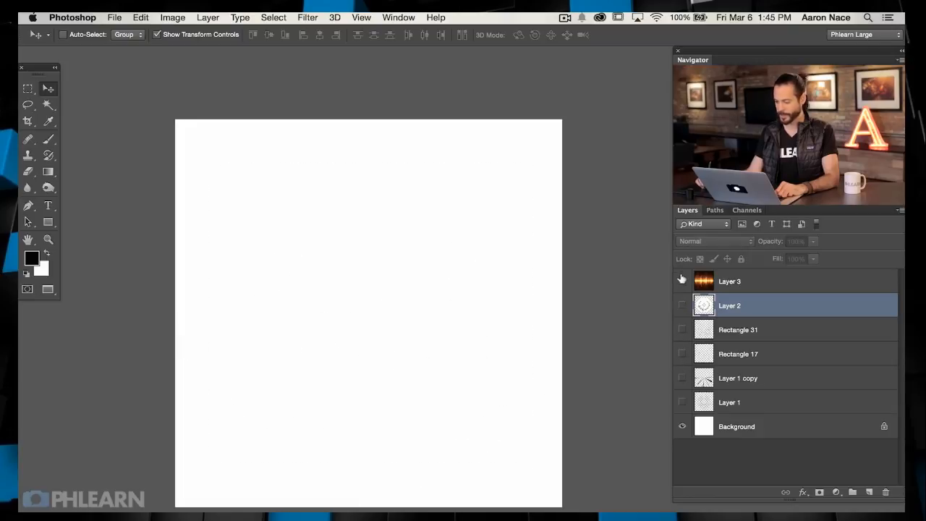
left_click(682, 281)
Step: Bend the glowing orange waveform on Layer 3 into a ring with the Polar Coordinates filter set to Rectangular to Polar
left_click(739, 281)
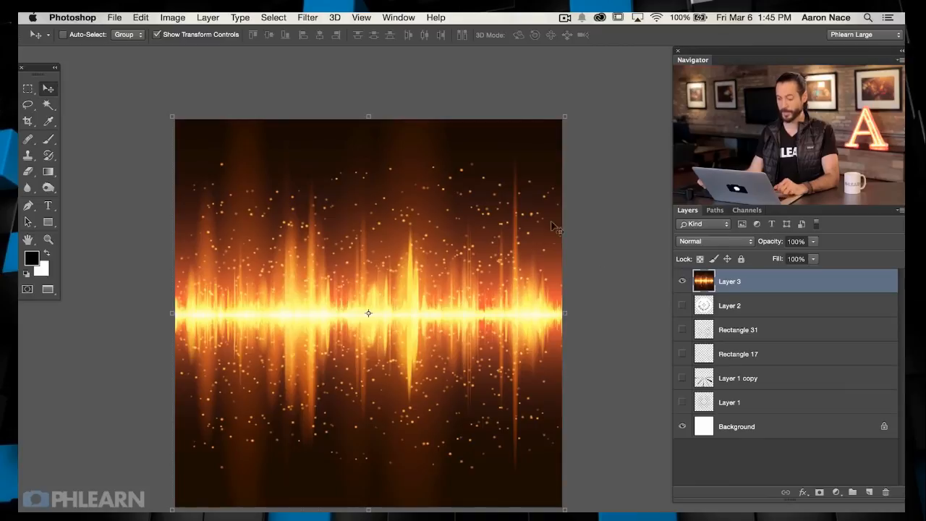
left_click(307, 17)
mouse_move(346, 190)
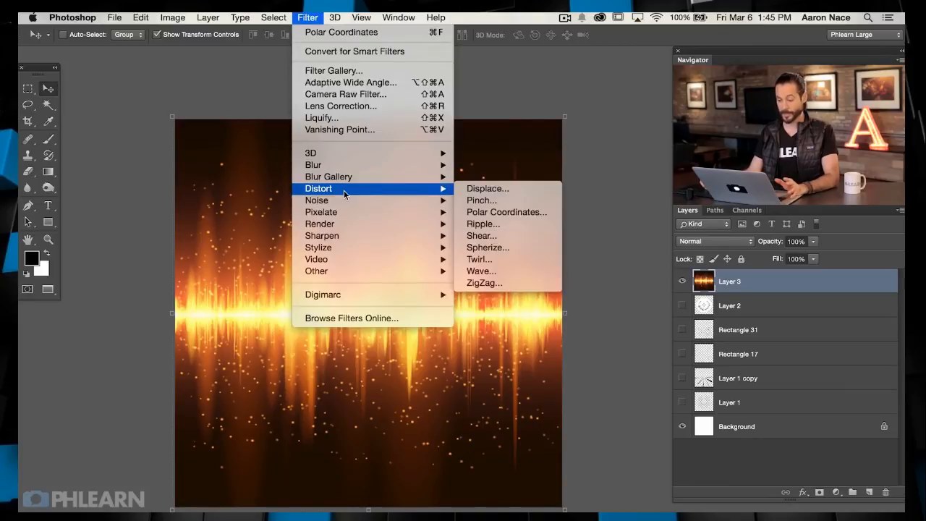
left_click(511, 212)
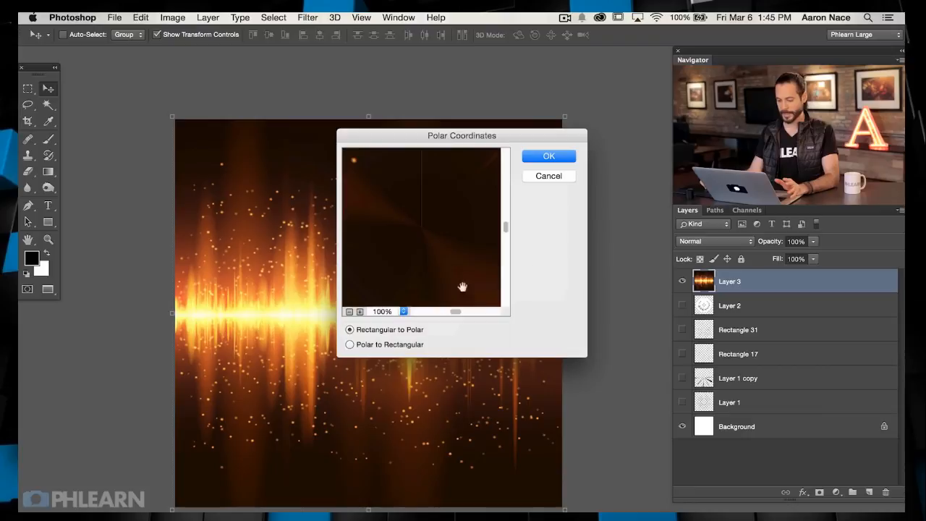
left_click(347, 311)
left_click(346, 310)
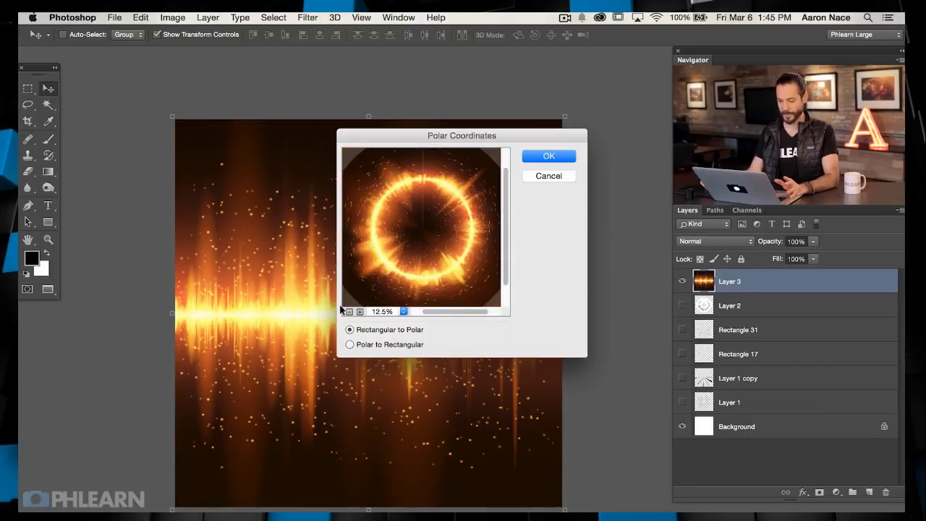
left_click(530, 158)
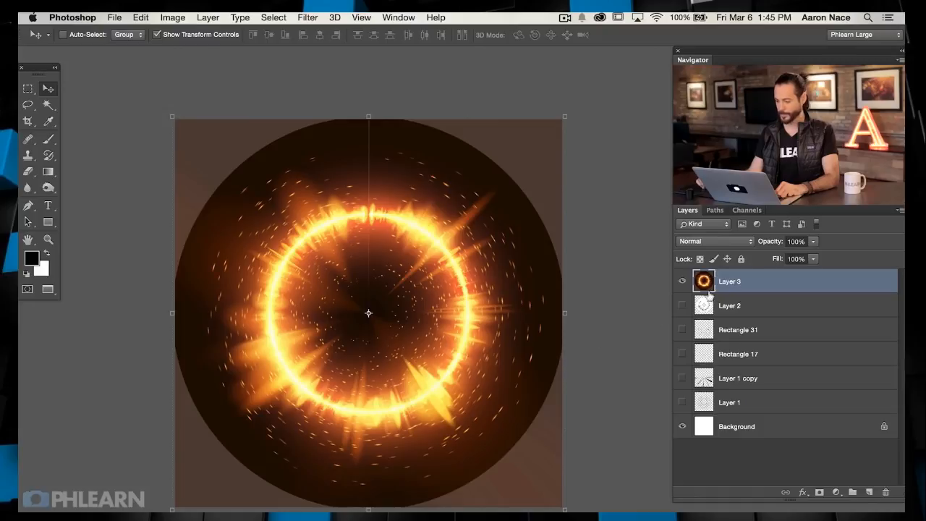
Step: Toggle the glowing ring on Layer 3 to preview it, and make all the layers visible
left_click(680, 281)
left_click(680, 281)
left_click(681, 281)
left_click(680, 280)
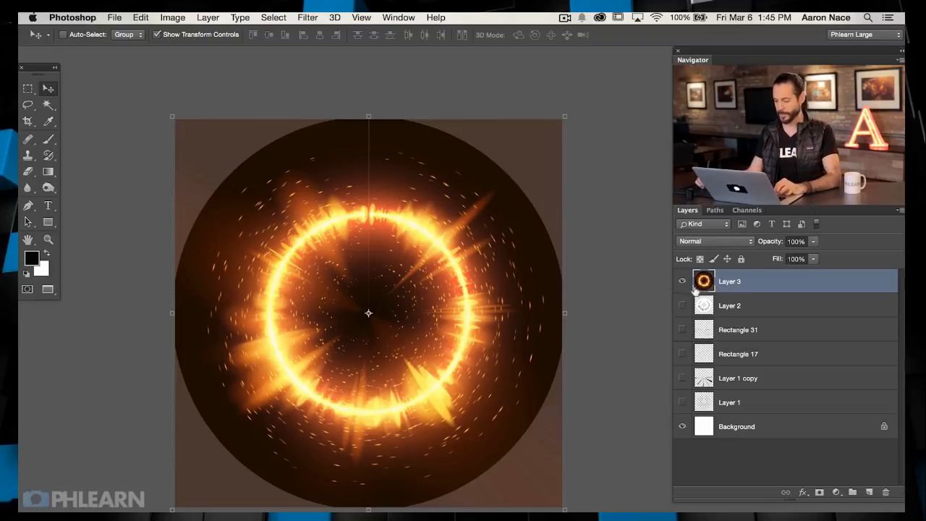
left_click(680, 281)
left_click(681, 280)
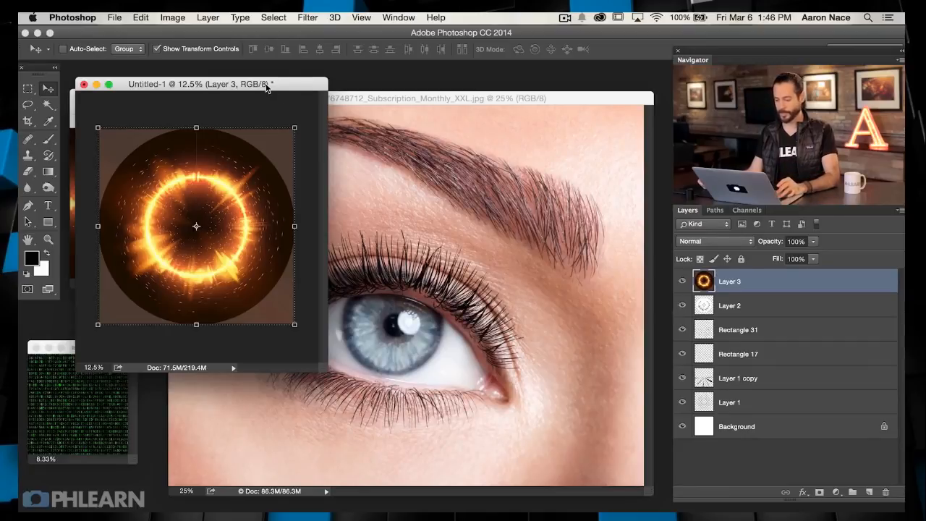
Step: Group all layers from Layer 3 down to Layer 1 and name the group Eye Effects
left_click(769, 396, "shift")
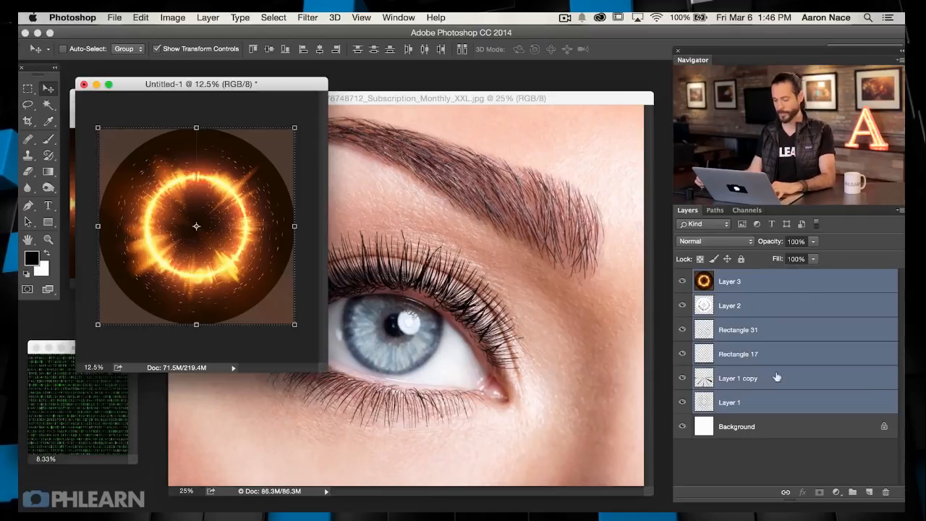
key("super+g")
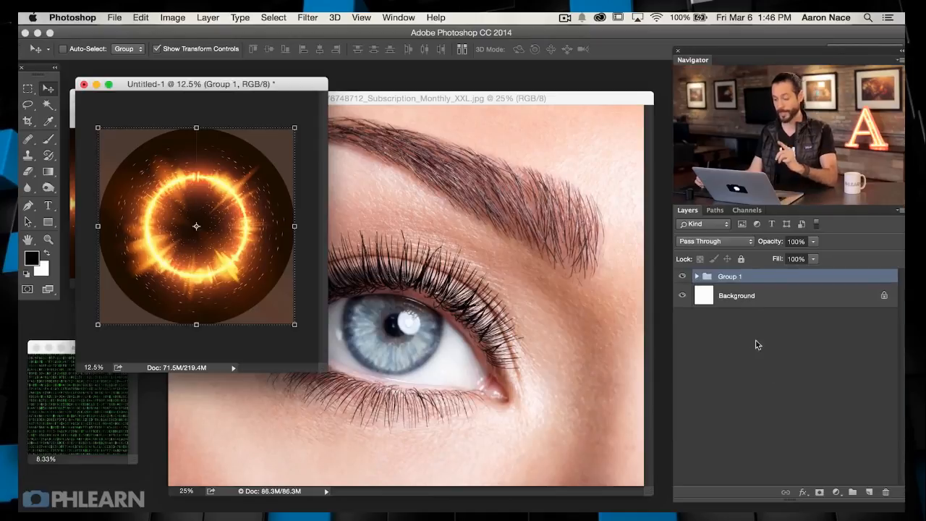
double_click(729, 276)
type("Eye Effects")
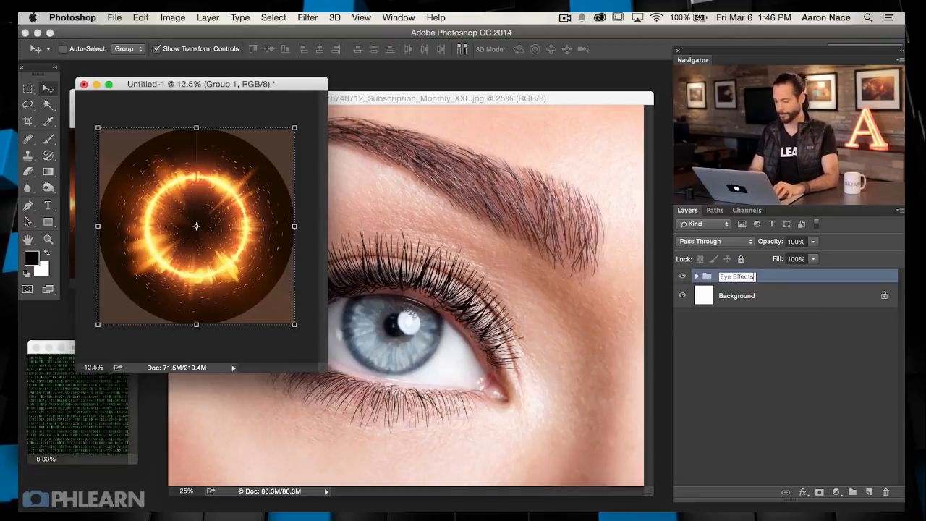
key("Return")
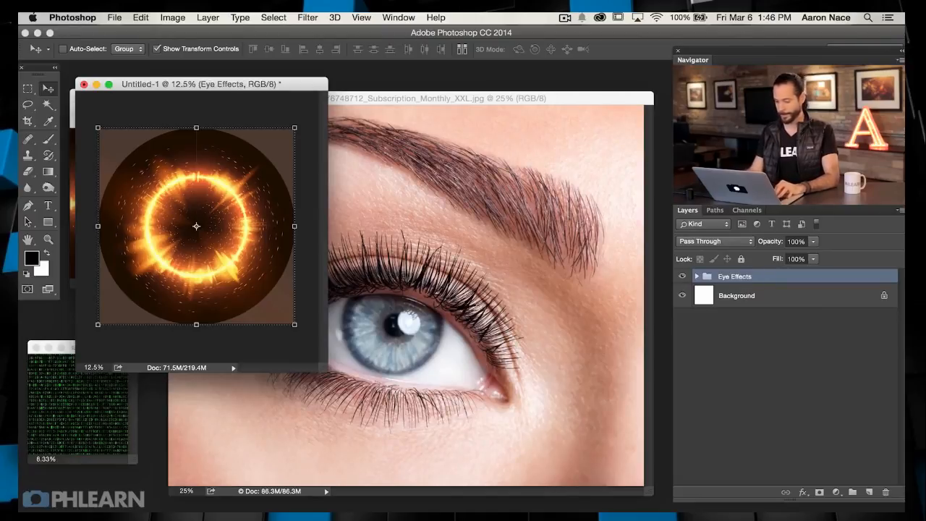
Step: Copy the Eye Effects group into the eye photo document and set its opacity to 65%
left_click_drag(231, 249, 447, 362)
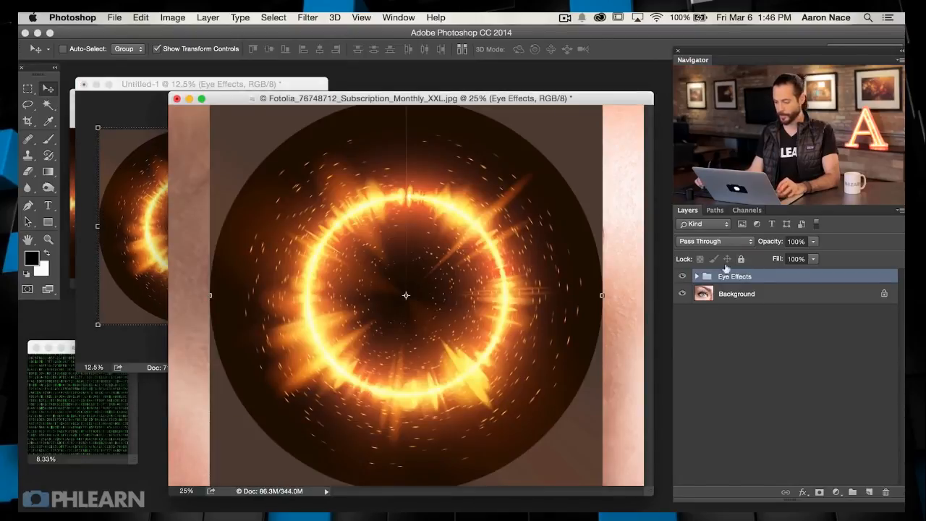
key("6")
key("5")
Step: Centre and resize the Eye Effects group over the iris, and raise its opacity again
left_click_drag(522, 303, 515, 317)
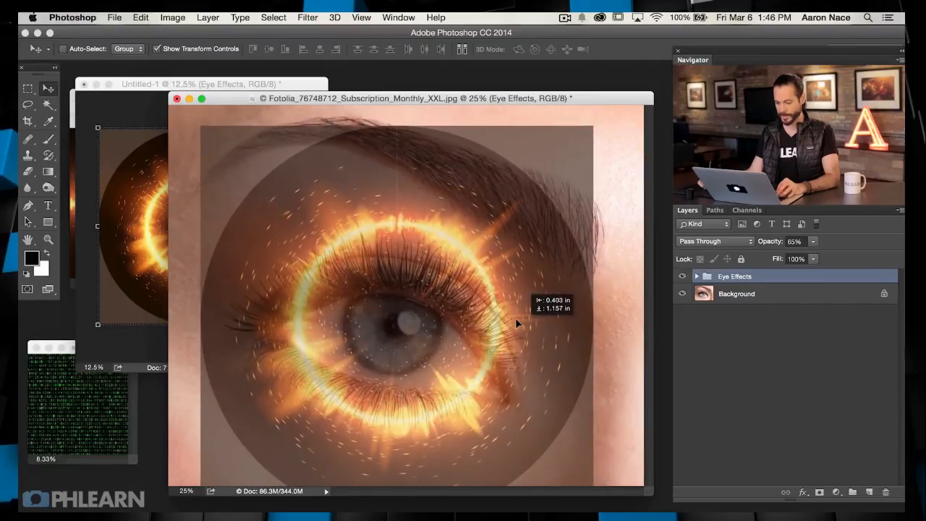
key("ctrl+t")
left_click_drag(765, 241, 873, 254)
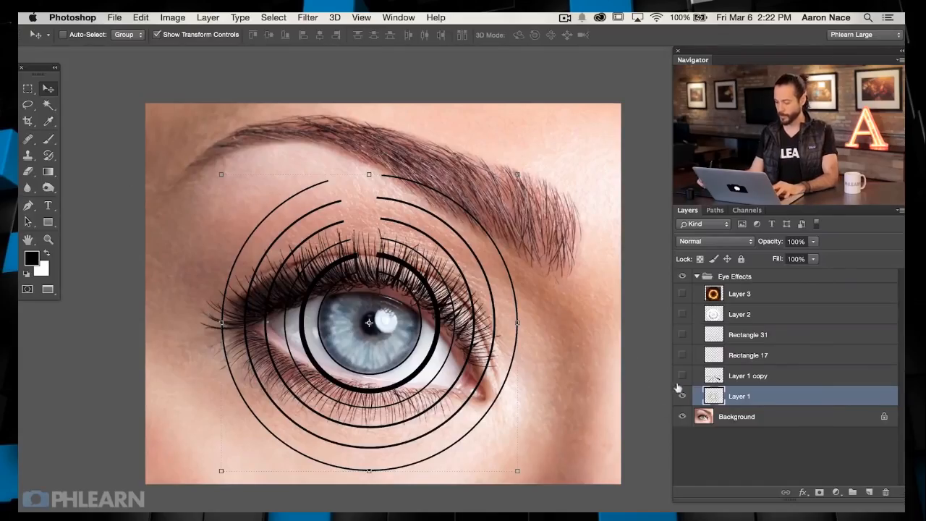
Step: Invert the black concentric circles on Layer 1 to white and compare the photo with and without them
left_click(681, 394)
left_click(681, 395)
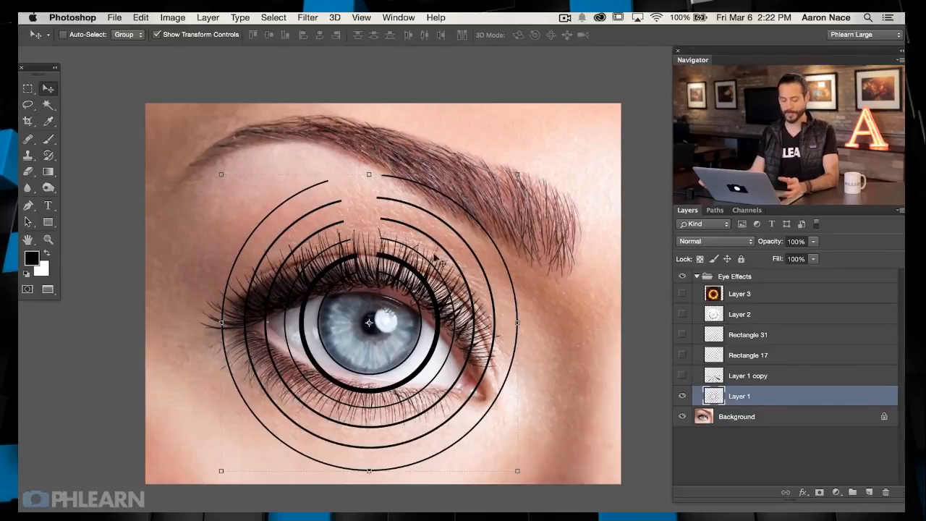
key("super")
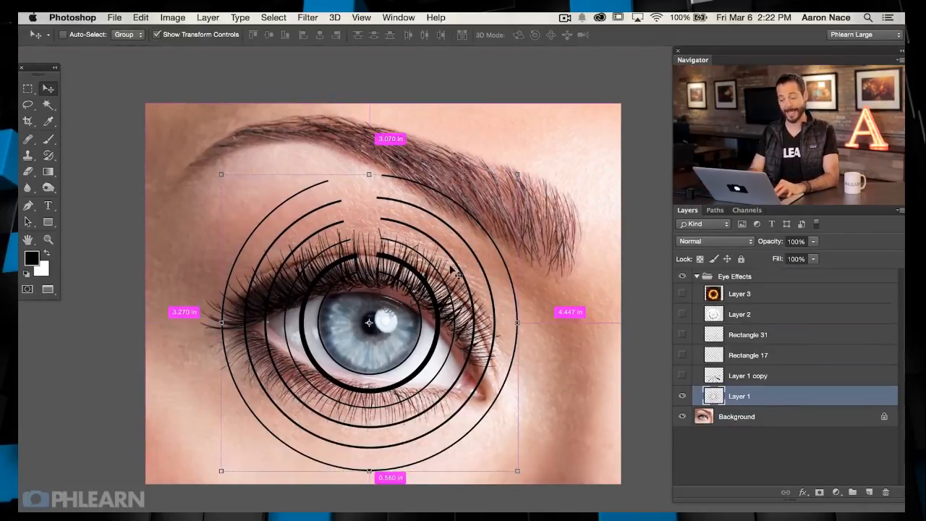
key("super+i")
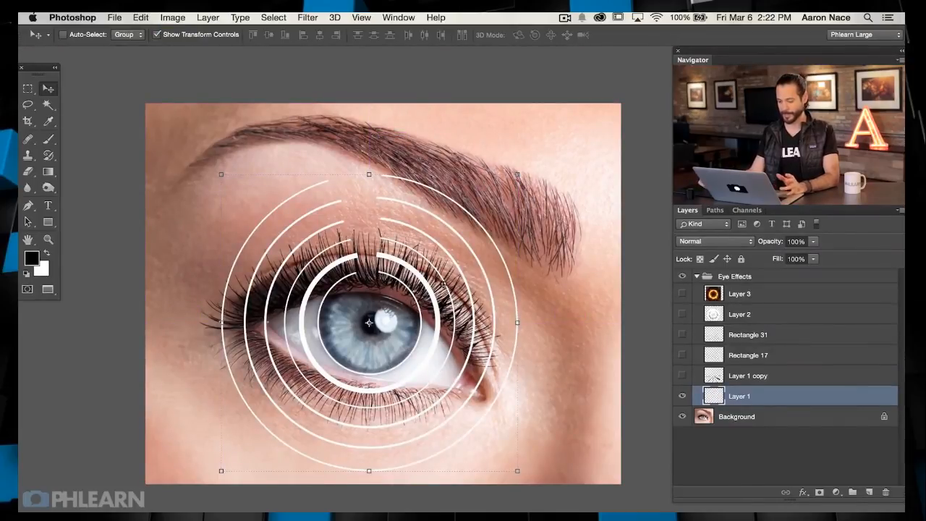
left_click(679, 395)
left_click(678, 395)
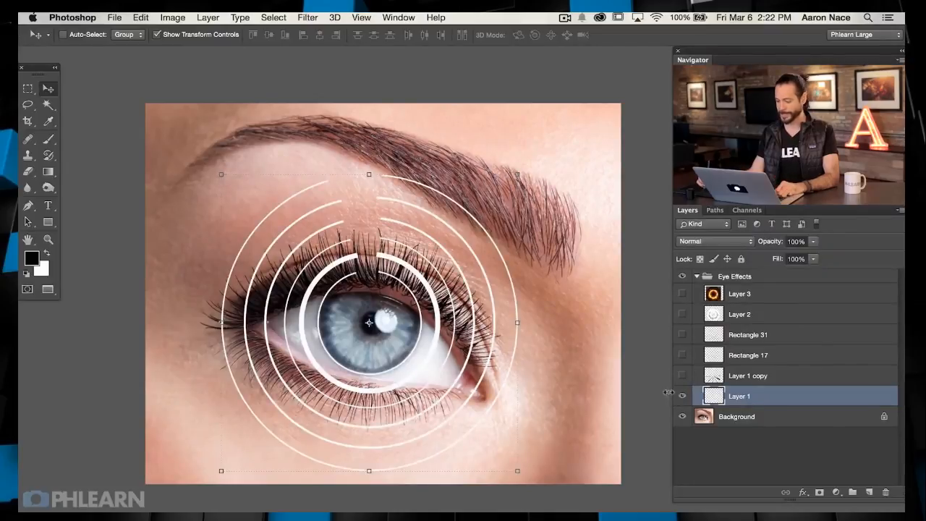
Step: Set Layer 1's blend mode to Soft Light and compare the photo with and without the circles
left_click(694, 242)
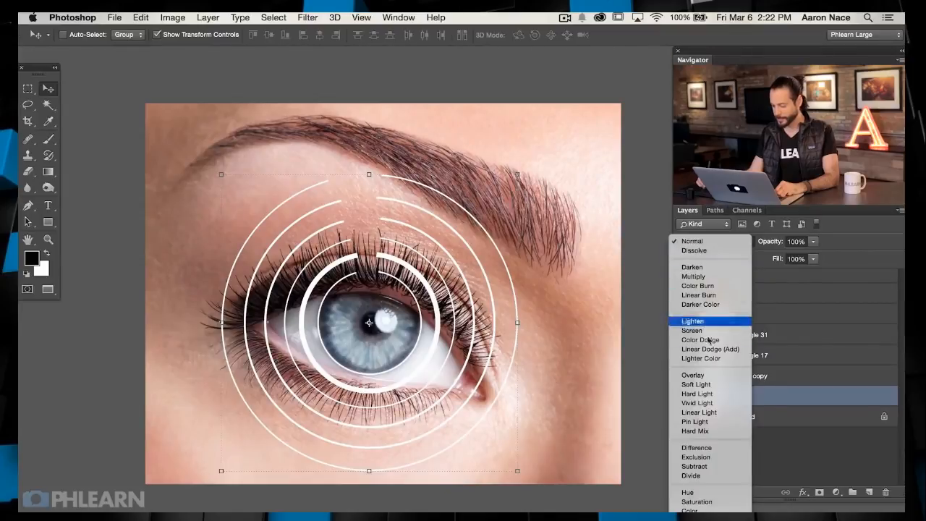
left_click(696, 385)
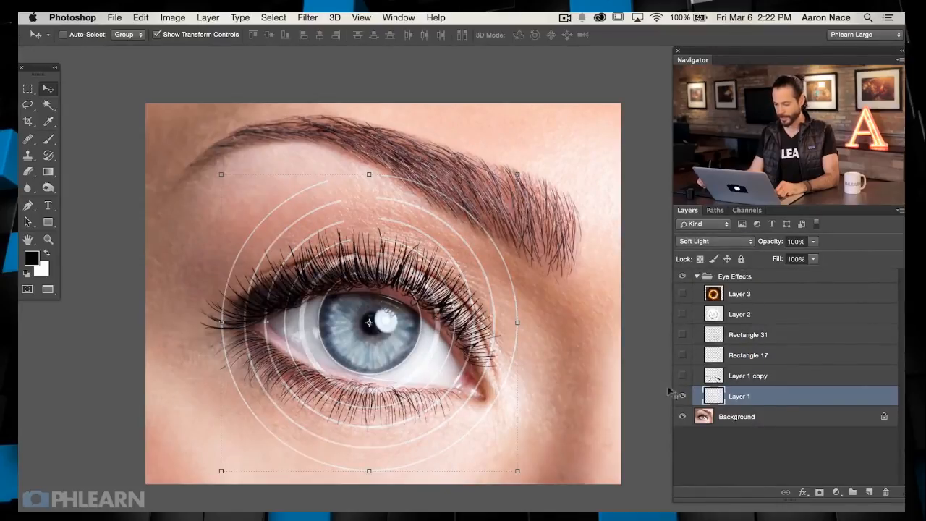
left_click(681, 394)
left_click(677, 394)
left_click(677, 394)
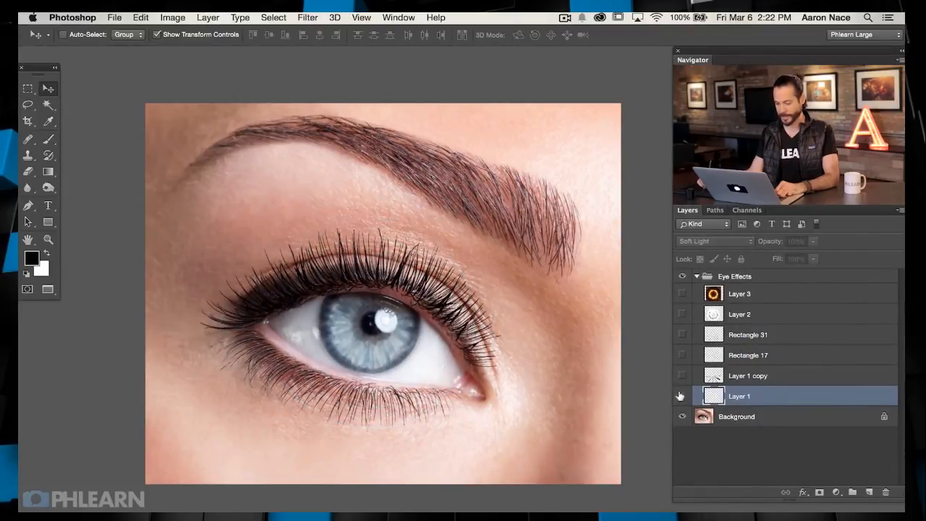
left_click(680, 396)
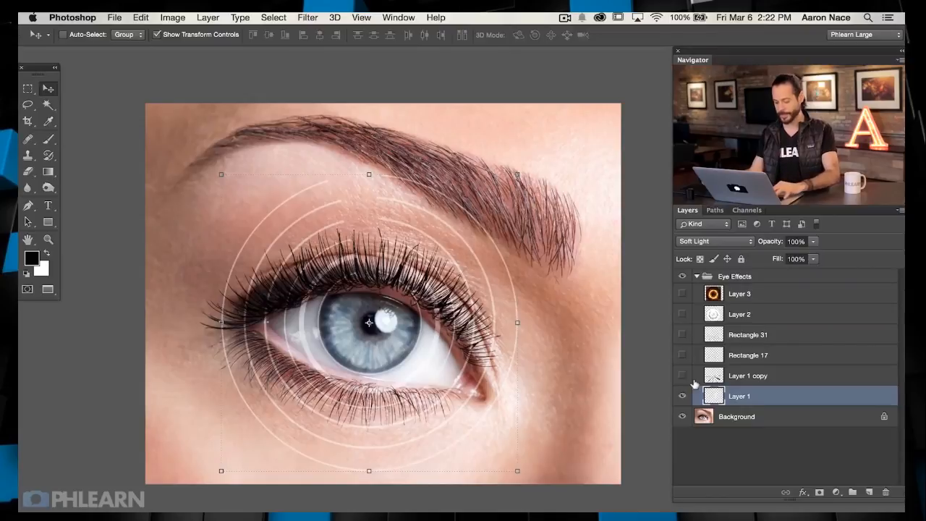
Step: Duplicate the white circles on Layer 1 and scale the copy down around its centre to fit inside the iris
key("super+j")
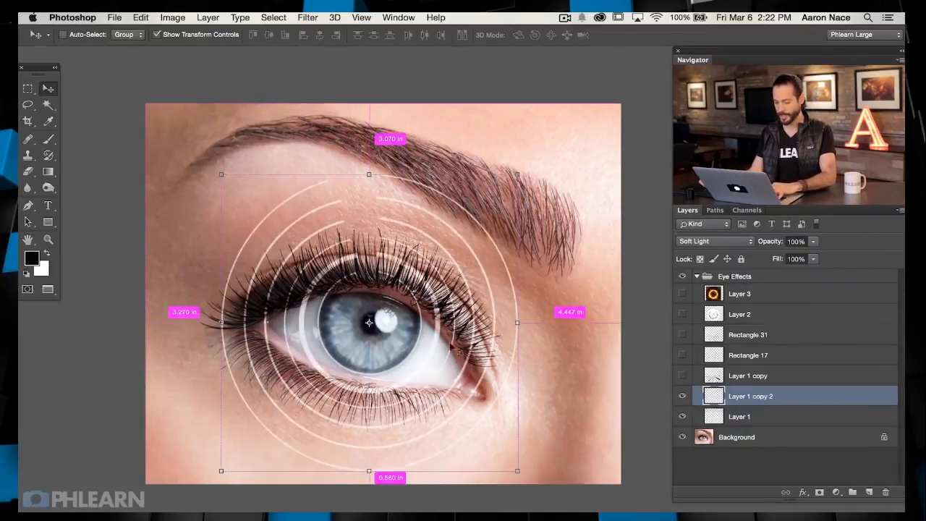
key("super+t")
left_click_drag(518, 174, 416, 276)
key("Return")
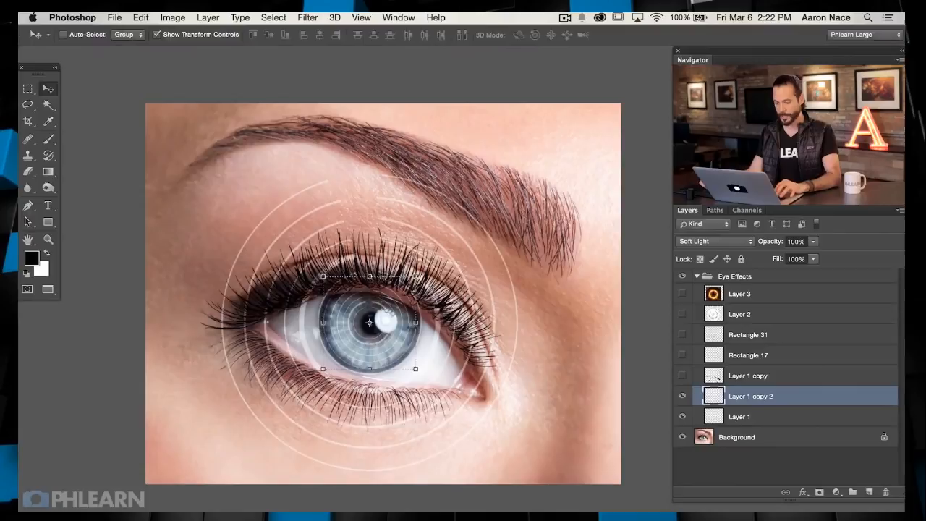
Step: Preview the small circles on Layer 1 copy 2 by toggling them, and set their opacity to 70%
left_click(682, 396)
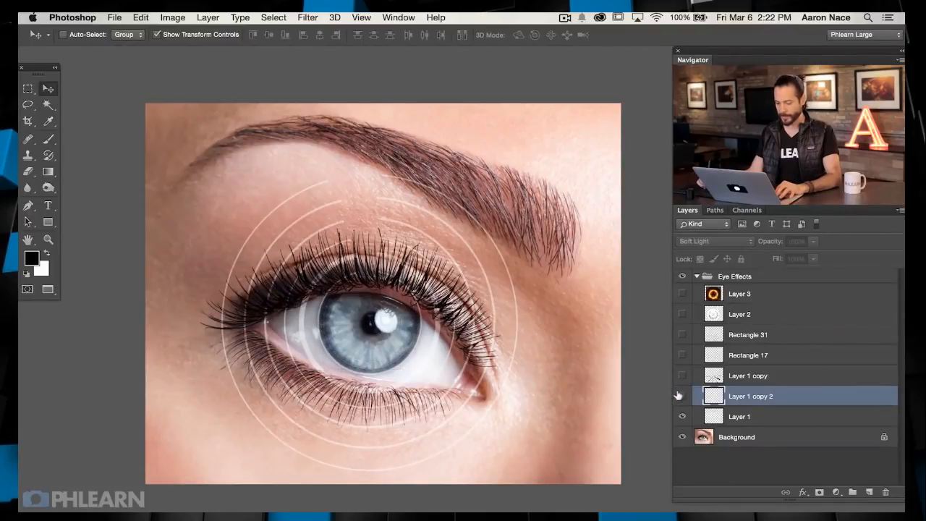
left_click(681, 396)
left_click_drag(764, 244, 753, 280)
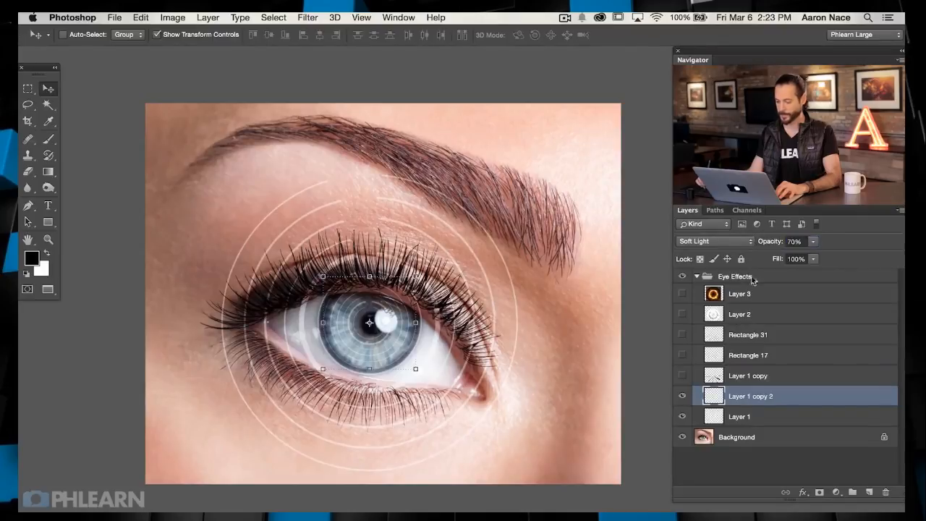
Step: Show the radial beams on Layer 1 copy and invert them from black to white
left_click(681, 375)
left_click(739, 376)
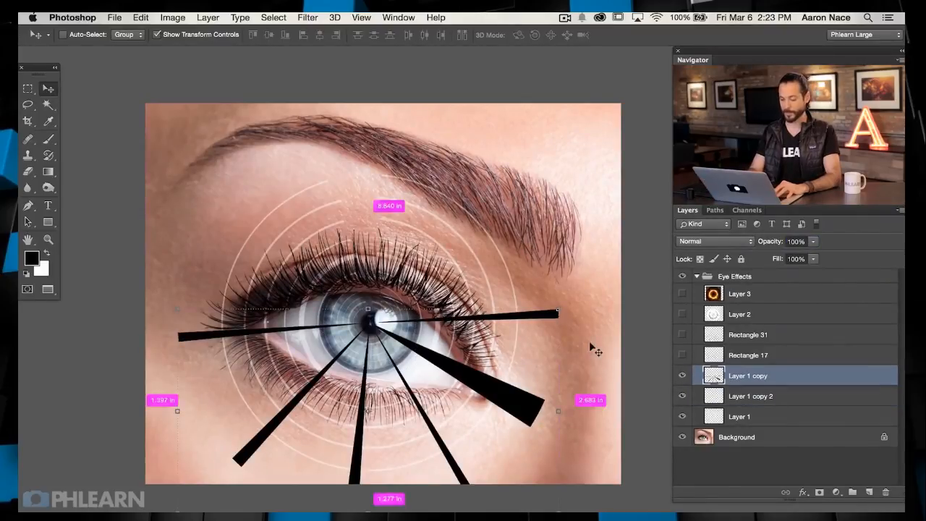
key("ctrl+i")
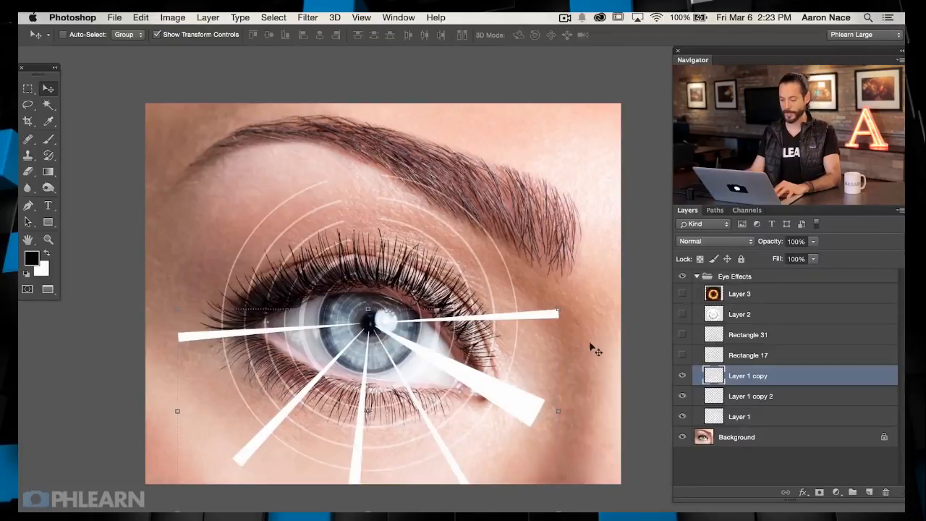
Step: Set Layer 1 copy's blend mode to Soft Light and compare the photo with and without the beams
left_click(706, 242)
left_click(698, 388)
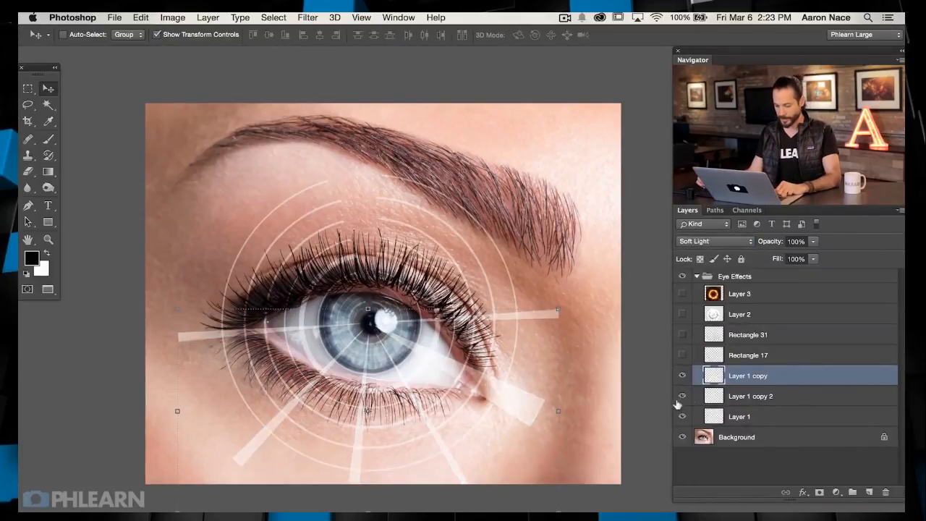
left_click(682, 376)
left_click(682, 376)
left_click(682, 376)
left_click(682, 375)
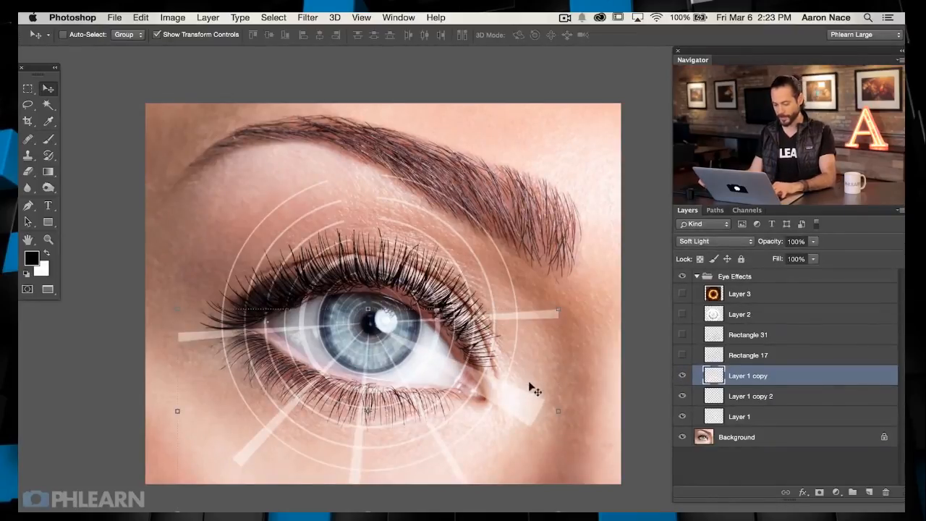
Step: Scale the beams on Layer 1 copy to about 159% around the pupil so they extend past the photo's edges
key("super+t")
left_click_drag(367, 407, 369, 327)
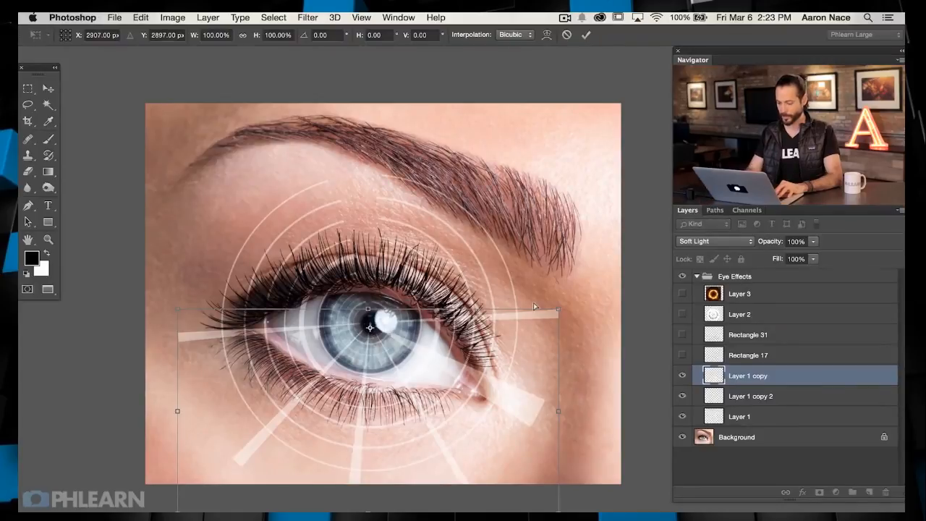
key("super+minus")
mouse_move(380, 327)
left_mouse_down()
mouse_move(381, 346)
mouse_move(383, 317)
left_mouse_up()
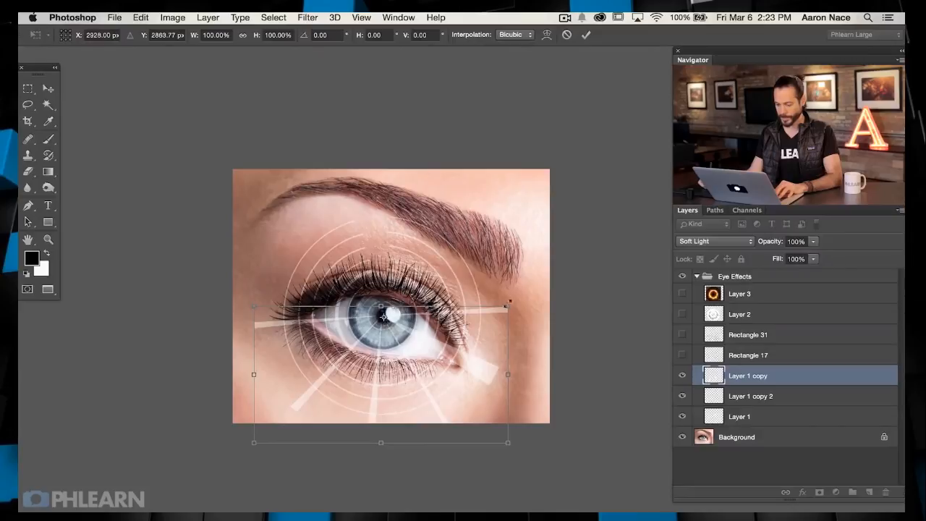
left_click_drag(510, 303, 582, 300)
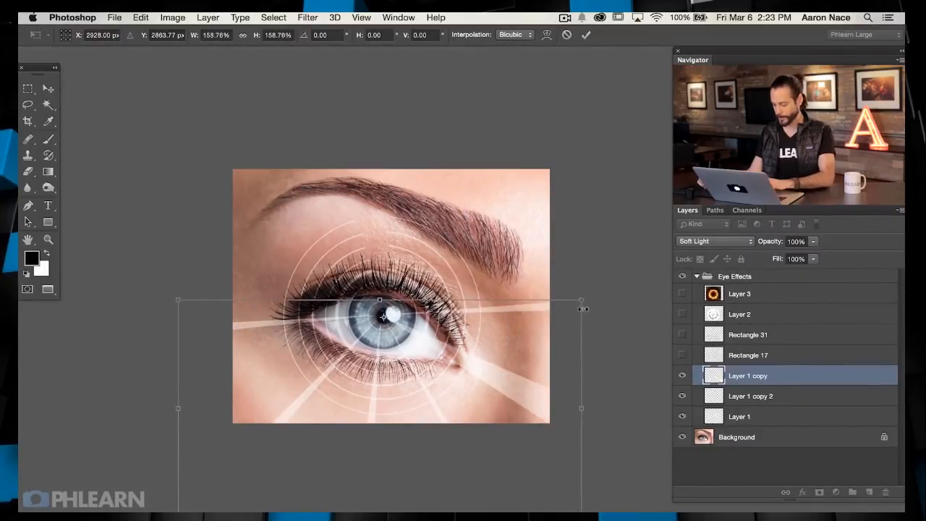
key("Return")
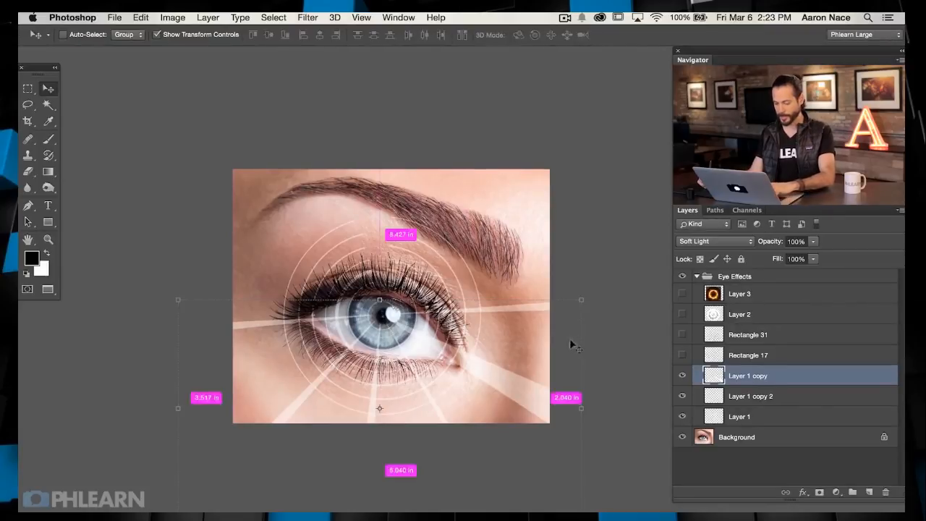
Step: Duplicate the beams layer Layer 1 copy and rotate the duplicate about 164° around the pupil to cover the photo's upper half
key("super+j")
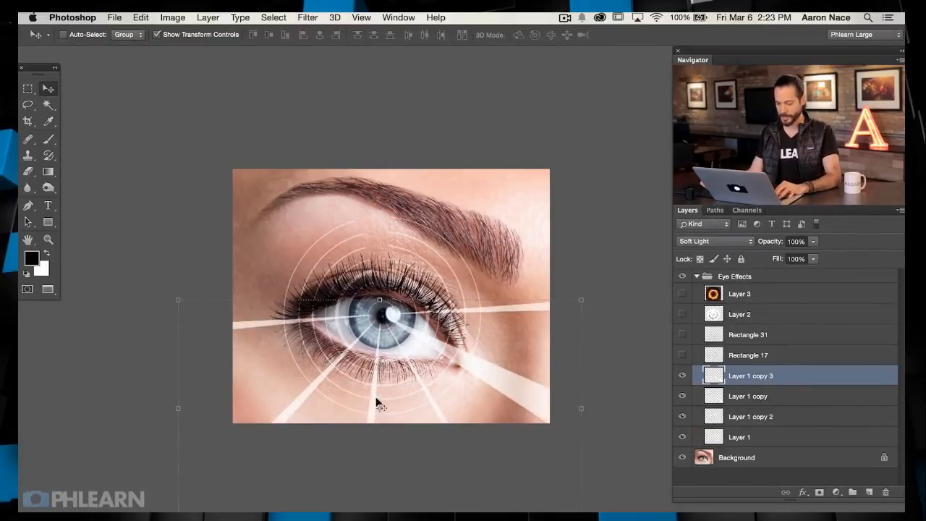
key("super+t")
left_click_drag(586, 352, 217, 332)
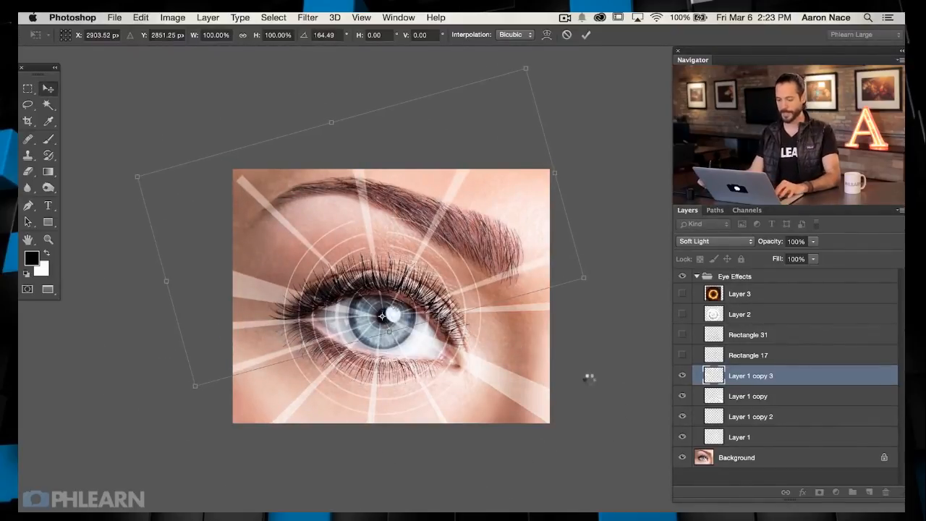
key("Return")
Step: Merge Layer 1 copy 3 with Layer 1 copy and set the merged beams layer's blend mode to Soft Light
key("super+plus")
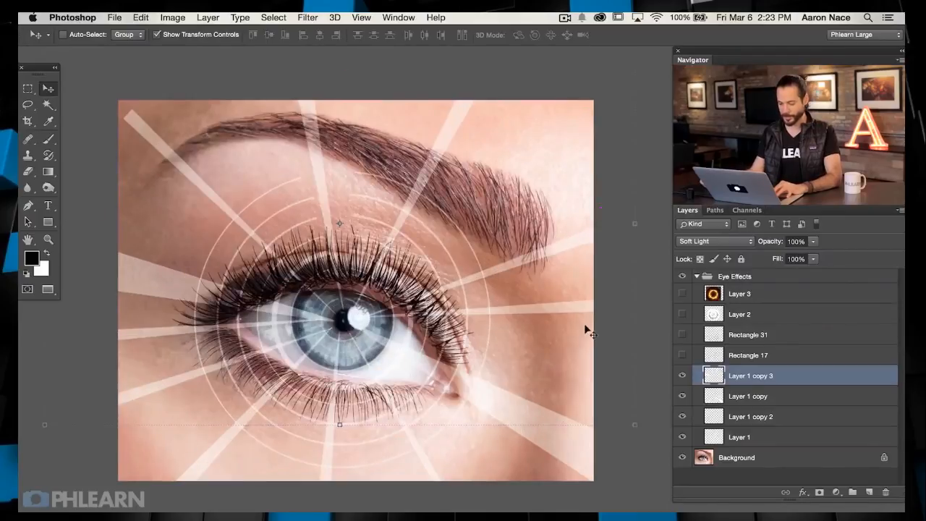
left_click_drag(435, 356, 504, 359)
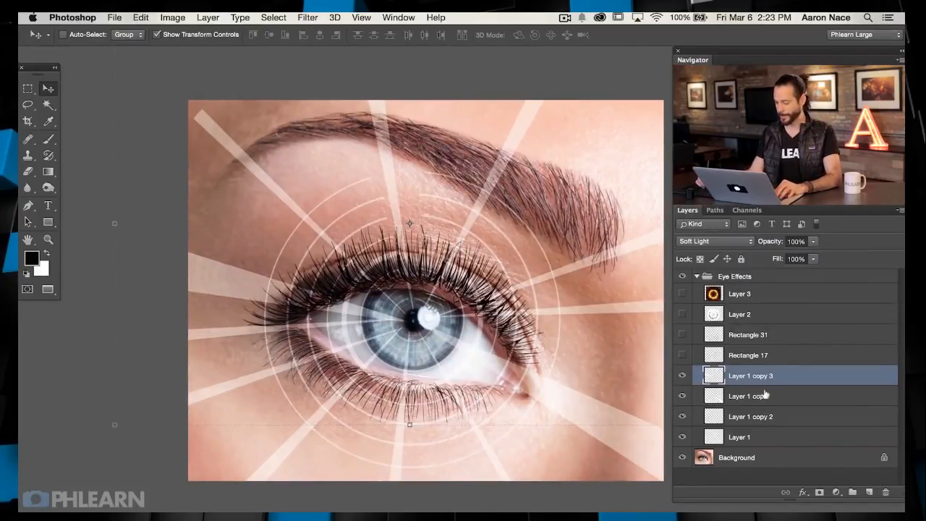
left_click(766, 395, "shift")
key("super+e")
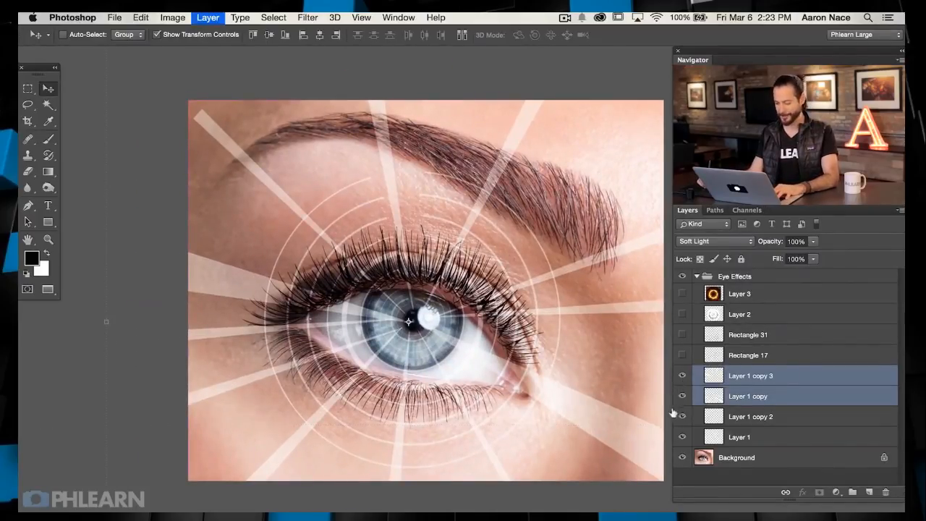
left_click(700, 242)
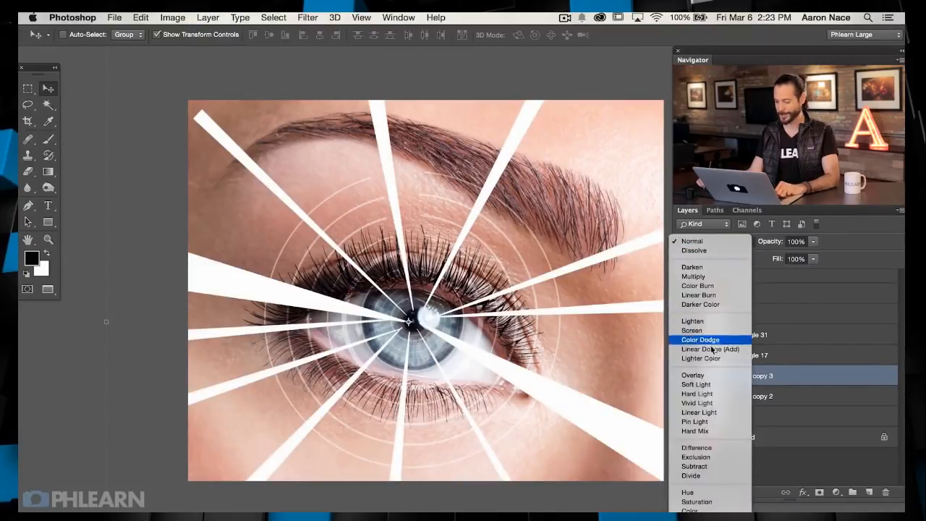
left_click(724, 383)
Step: Compare the photo with and without the merged beams on Layer 1 copy 3
left_click(681, 375)
left_click(682, 376)
left_click(681, 376)
left_click(682, 375)
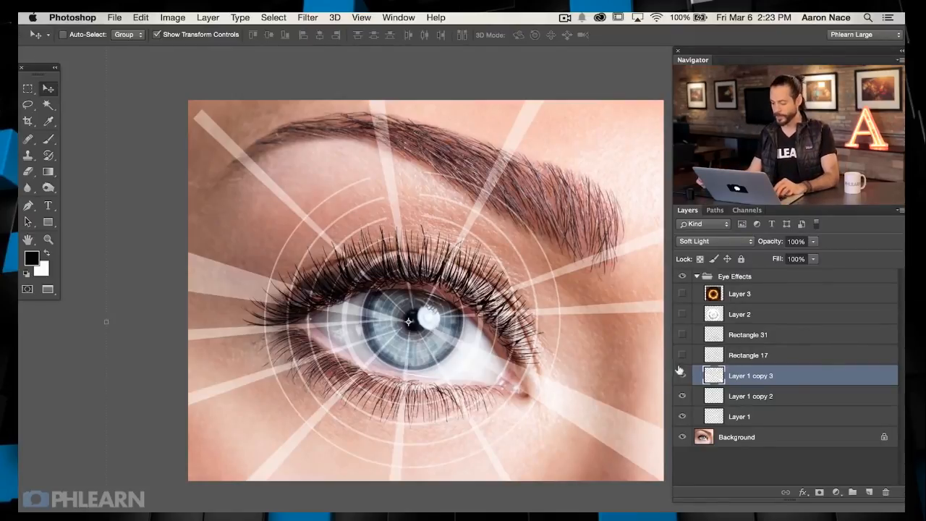
Step: Hide Layer 1 copy 3 behind a black mask and softly paint the beams back in around the eye at 30% flow
left_click(818, 492, "alt")
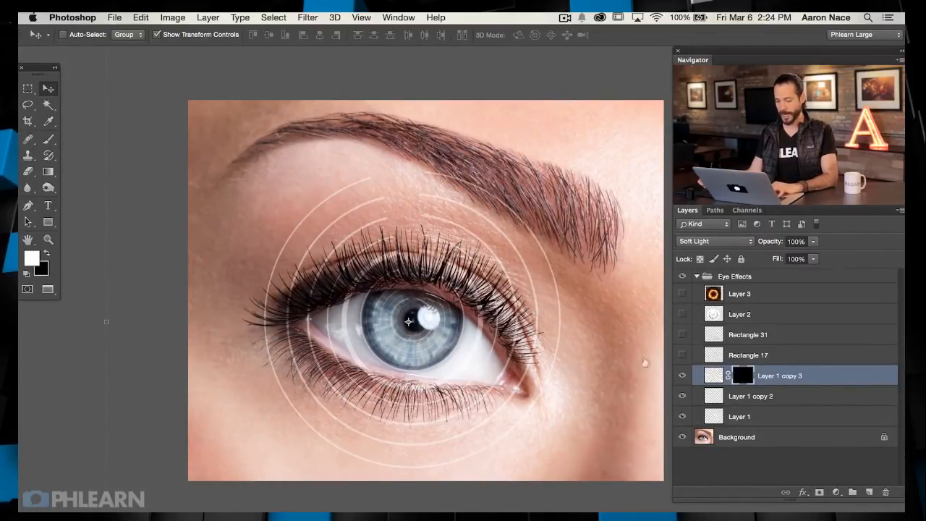
key("b")
left_click_drag(549, 317, 480, 313)
key("shift+3")
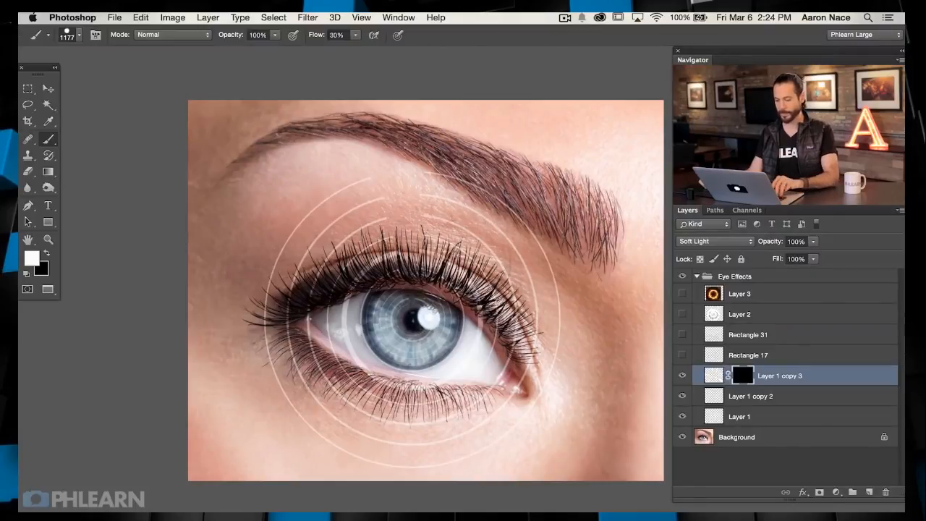
mouse_move(412, 351)
left_mouse_down()
mouse_move(440, 317)
mouse_move(427, 228)
left_mouse_up()
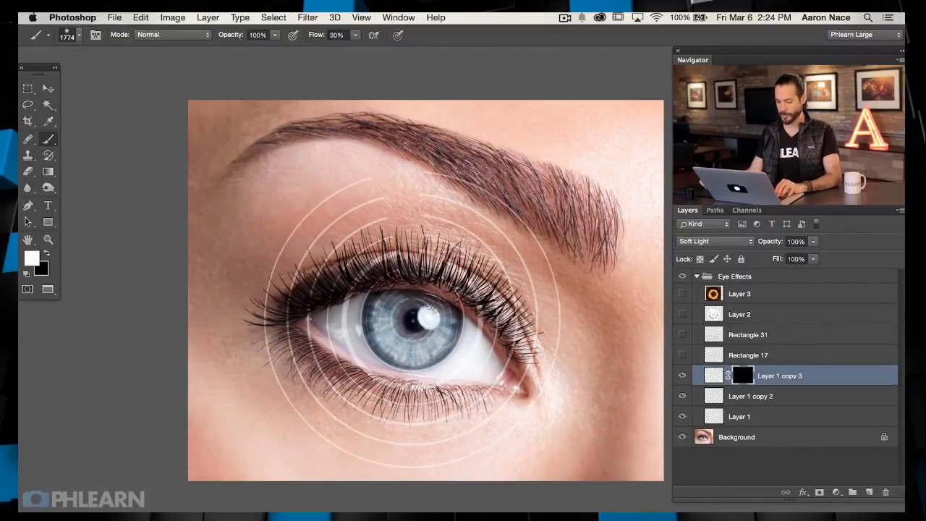
mouse_move(362, 322)
left_mouse_down()
mouse_move(308, 337)
mouse_move(250, 308)
left_mouse_up()
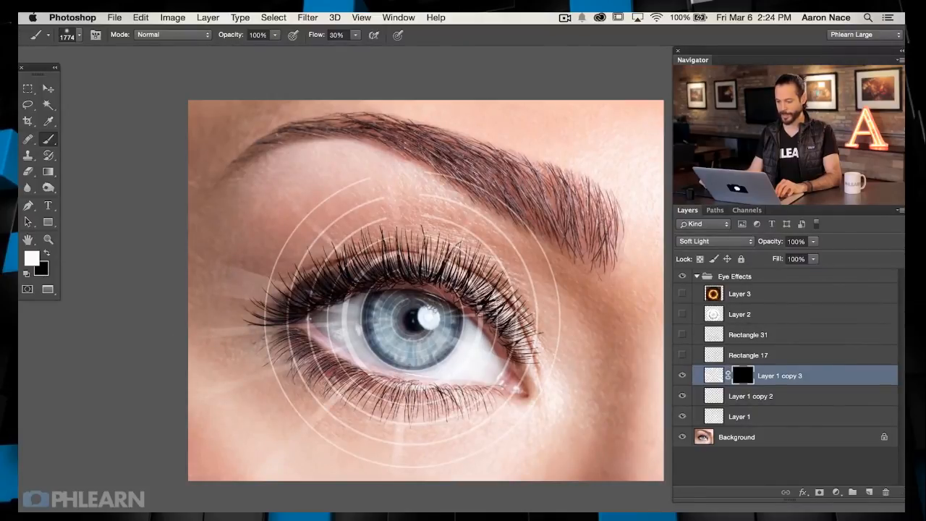
key("x")
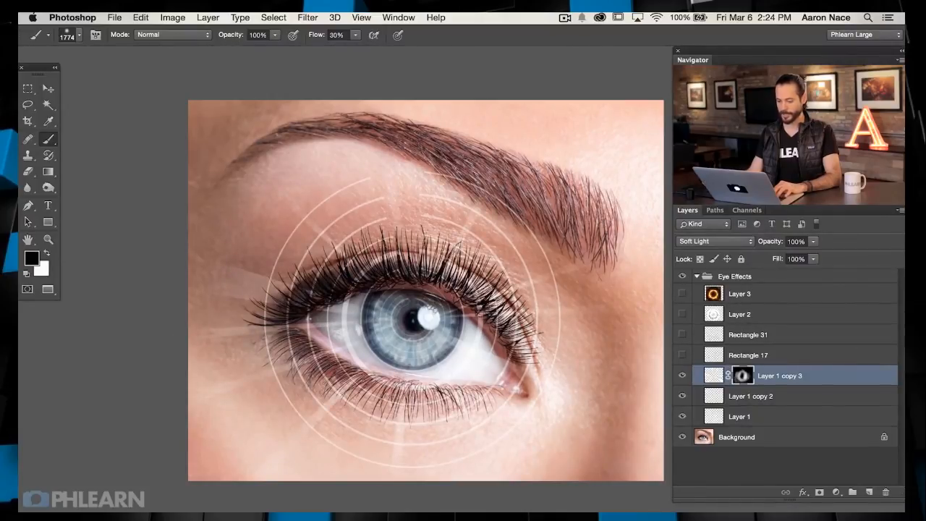
Step: Compare the photo with and without the masked beams on Layer 1 copy 3
left_click(682, 375)
left_click(682, 376)
left_click(681, 376)
left_click(682, 375)
left_click(682, 375)
left_click(682, 376)
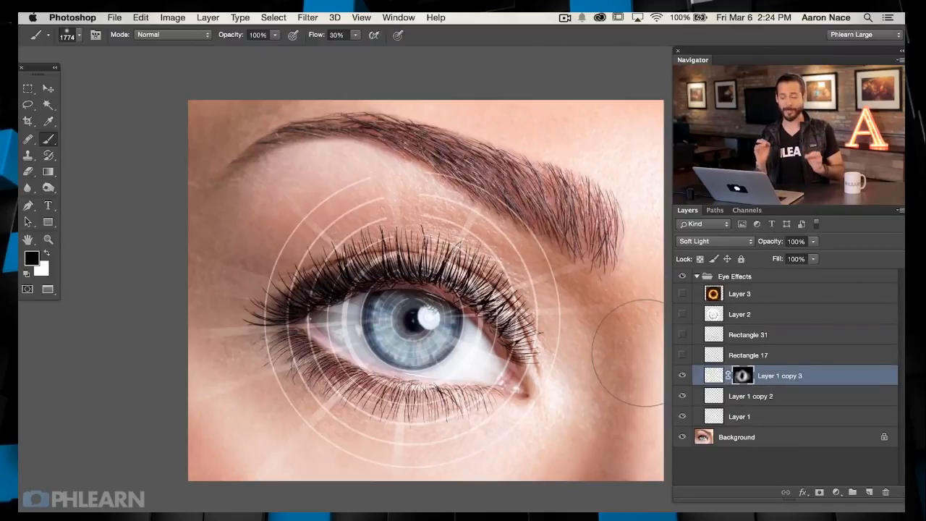
Step: Show the thin segmented shapes on Rectangle 17 over the eye and invert them from black to white
left_click(681, 355)
left_click(680, 354)
left_click(680, 355)
left_click(680, 356)
left_click(681, 356)
key("super+plus")
left_click_drag(443, 394, 460, 361)
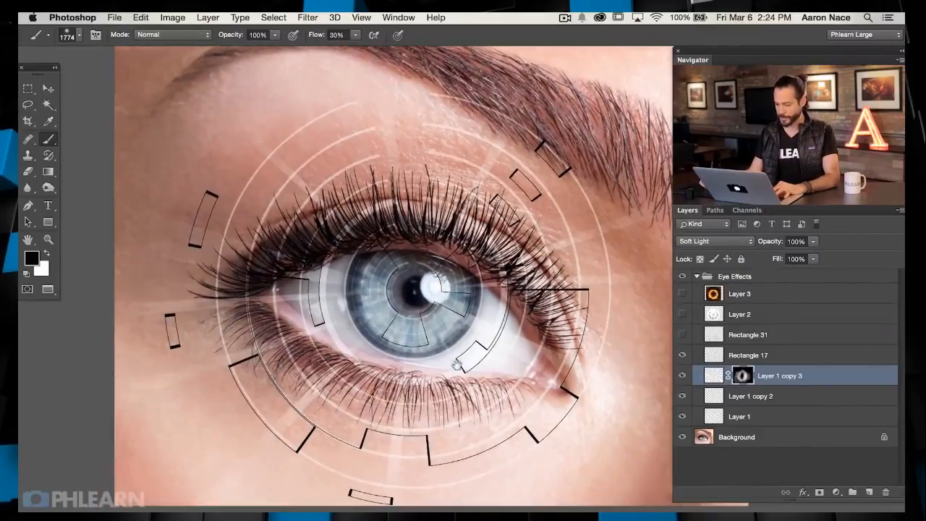
left_click(755, 354)
key("super+i")
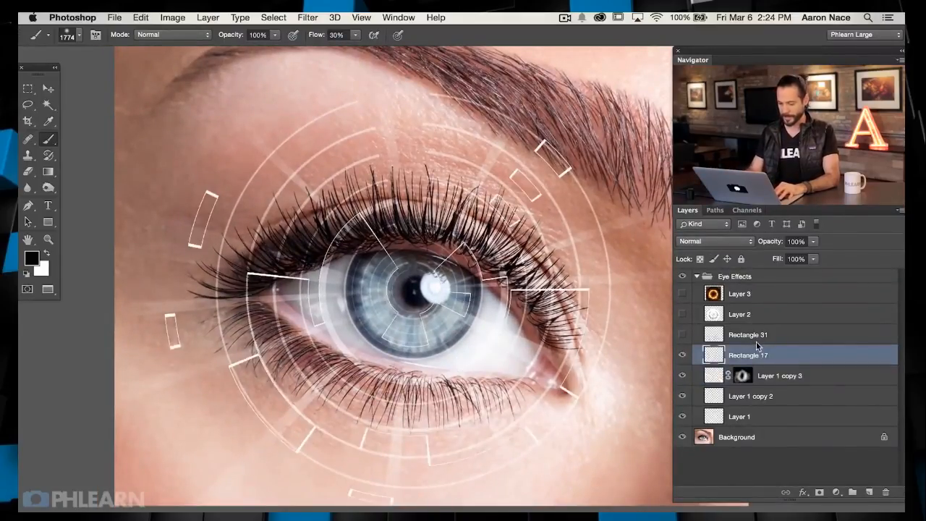
Step: Hide Layer 1 copy 3, Layer 1 copy 2 and Layer 1 so only the Rectangle 17 graphics remain over the photo
key("super+plus")
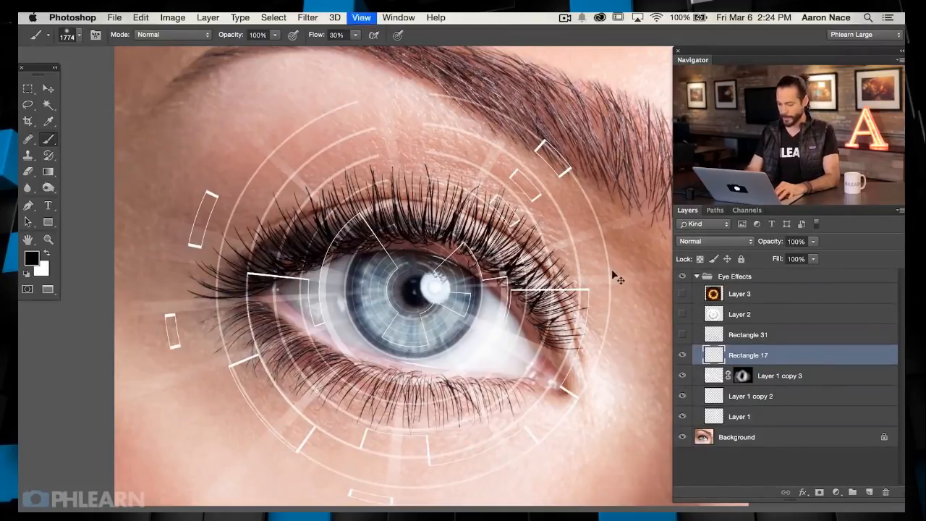
left_click_drag(268, 353, 350, 349)
left_click_drag(682, 376, 683, 417)
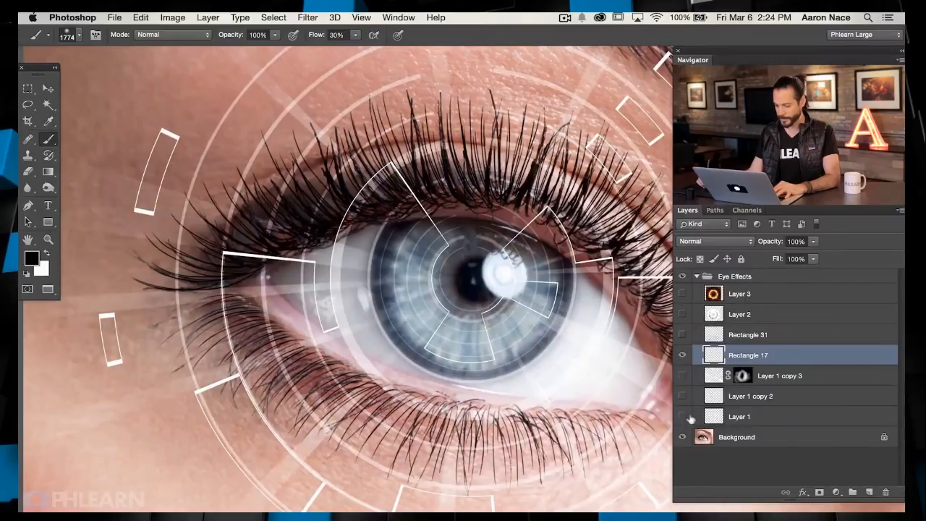
left_click_drag(456, 410, 479, 394)
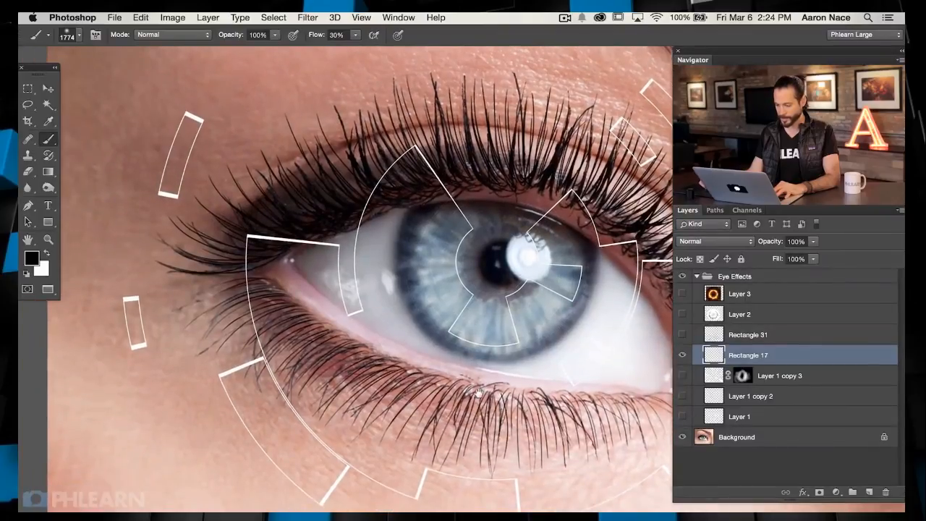
Step: Add an Outer Glow to Rectangle 17 with 100% opacity and a size of 98 px
double_click(787, 355)
left_click_drag(398, 158, 372, 258)
scroll(389, 246, "down", 5)
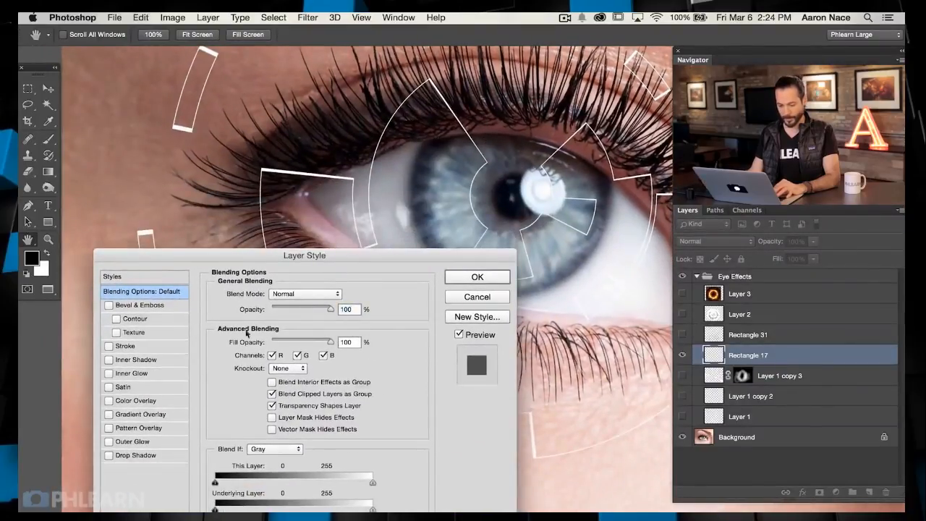
left_click(109, 442)
left_click_drag(257, 256, 226, 226)
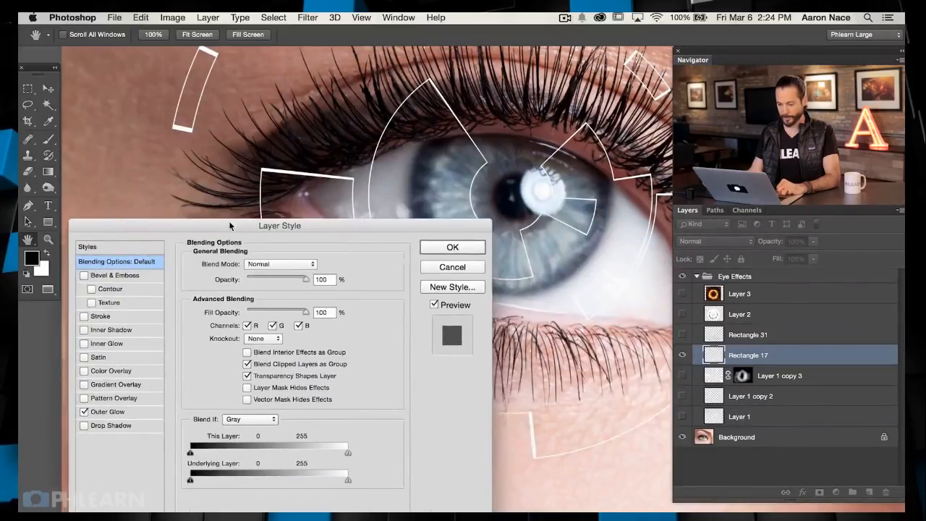
left_click(118, 416)
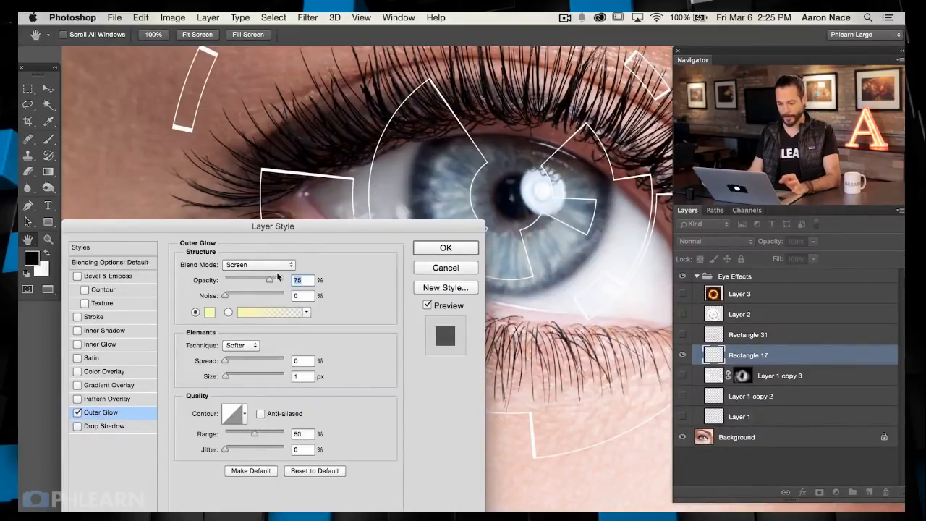
left_click_drag(277, 280, 295, 283)
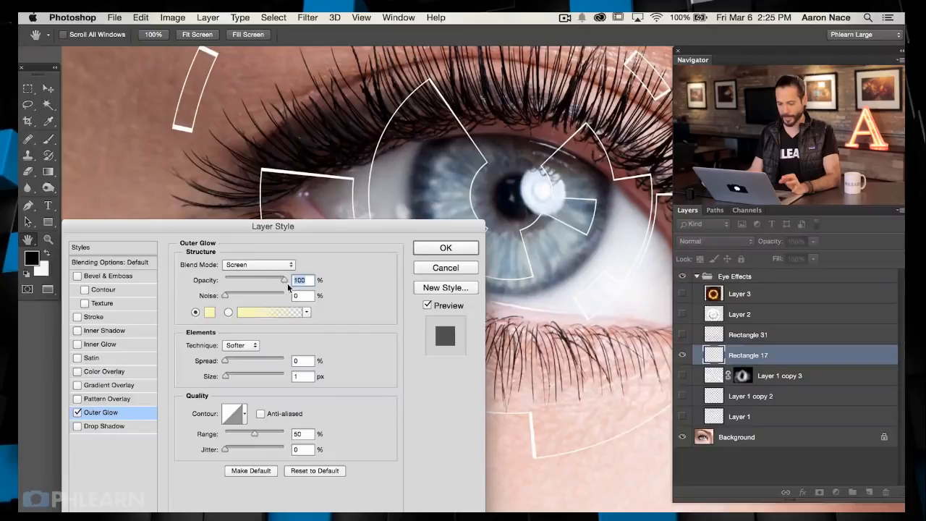
left_click_drag(229, 378, 250, 374)
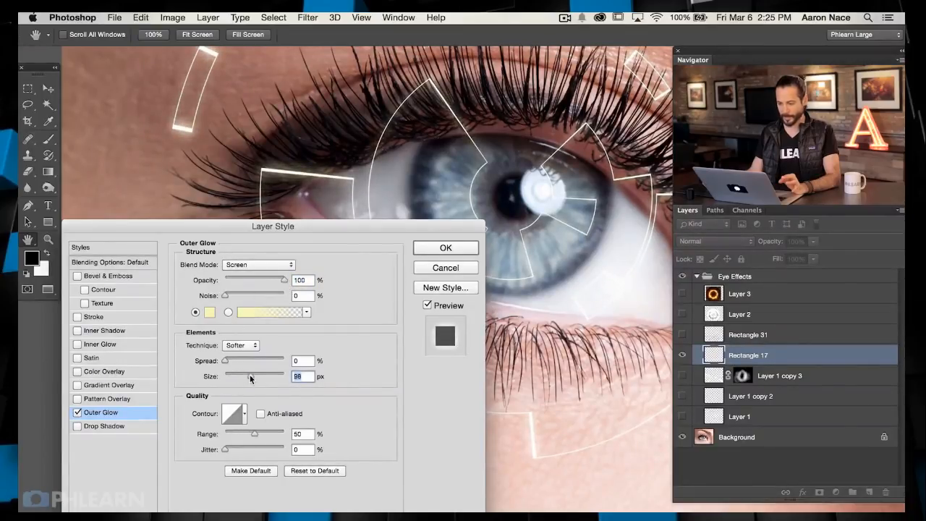
Step: Compare the Rectangle 17 lines with and without the layer style preview
left_click(428, 307)
left_click(429, 307)
left_click(427, 306)
left_click(428, 306)
left_click(428, 306)
left_click(428, 306)
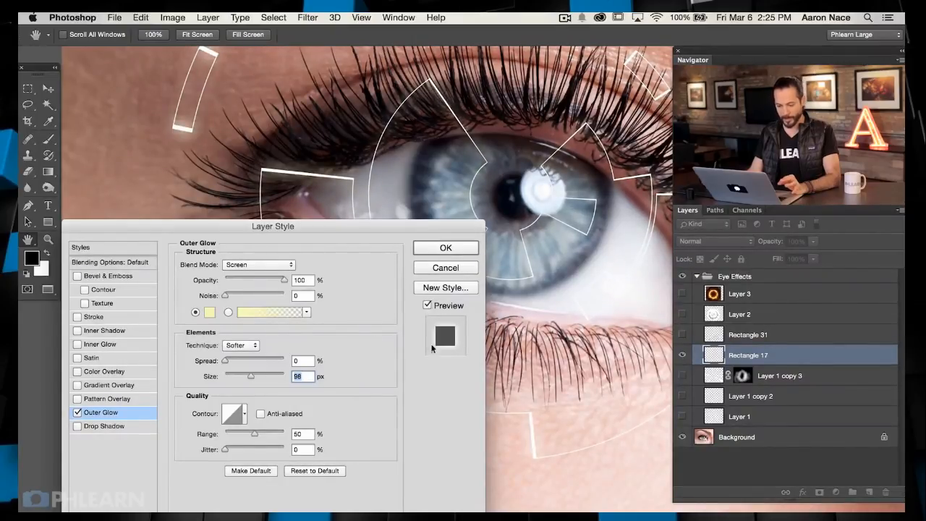
Step: Change the Outer Glow color from yellow to a fully saturated bright blue, about 00ccff
left_click(209, 312)
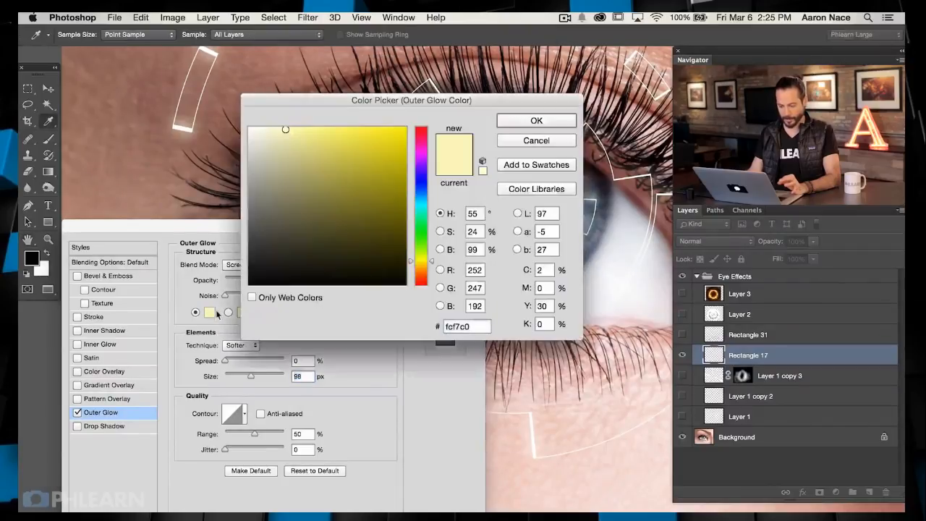
left_click(427, 205)
left_click_drag(396, 138, 435, 121)
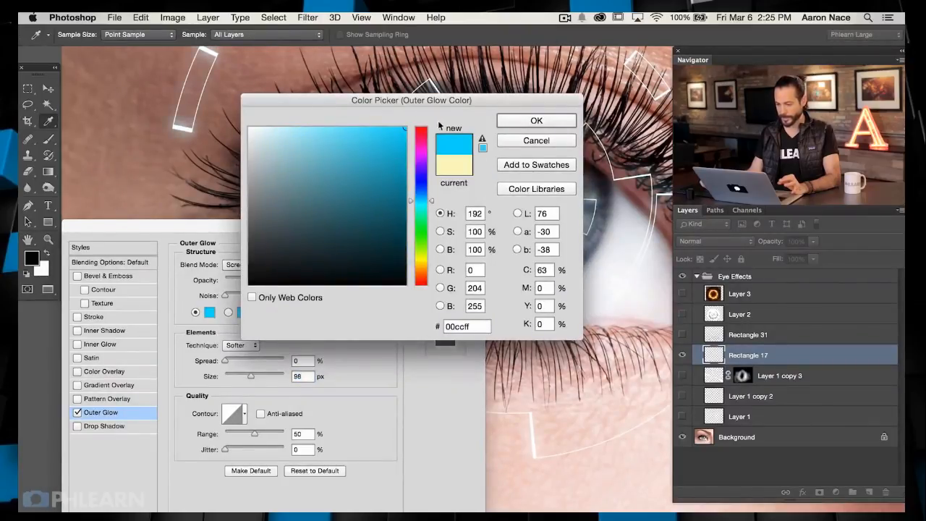
left_click_drag(363, 133, 420, 124)
left_click(544, 126)
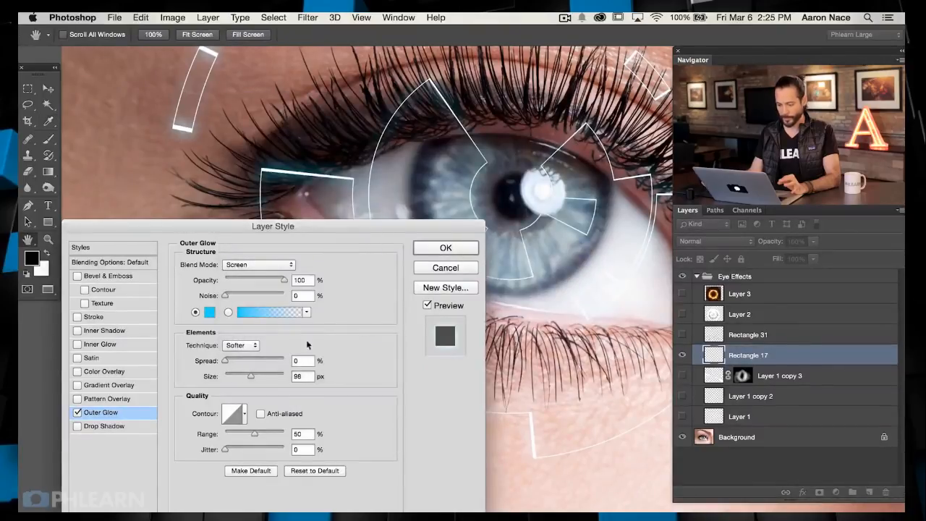
Step: Check the lines with the blue Outer Glow off and on, and apply the layer style with the glow enabled
left_click(80, 416)
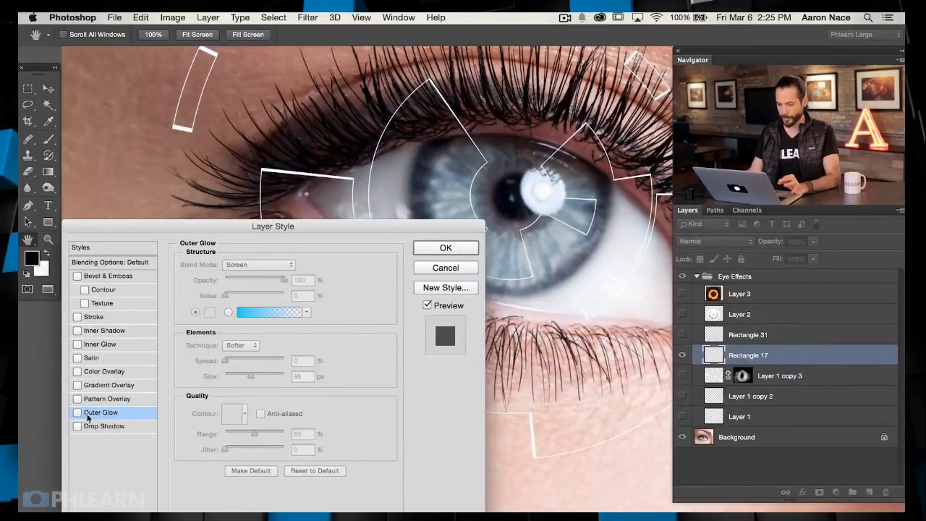
left_click(78, 414)
left_click(461, 248)
key("b")
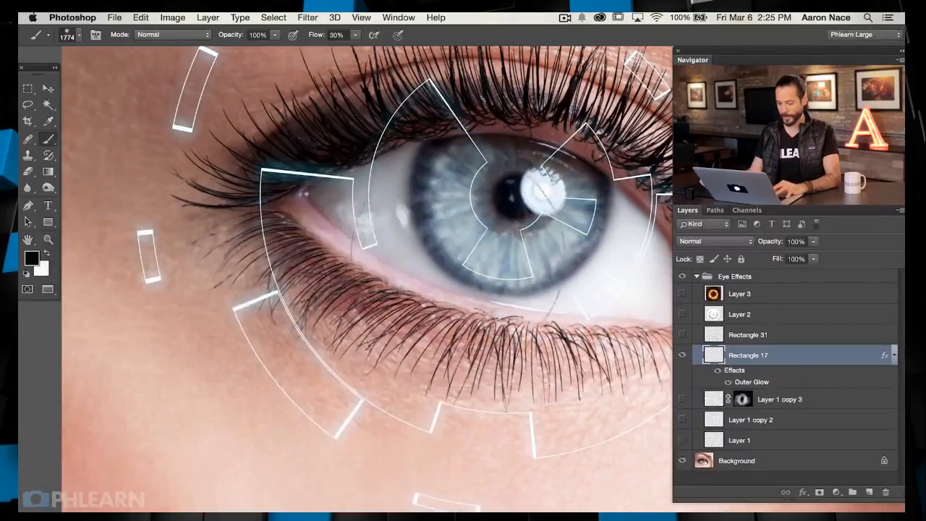
Step: Compare the whole eye with and without the Rectangle 17 graphics, and with and without their glow effect
key("super+minus")
scroll(423, 395, "down", 3)
scroll(423, 395, "right", 1)
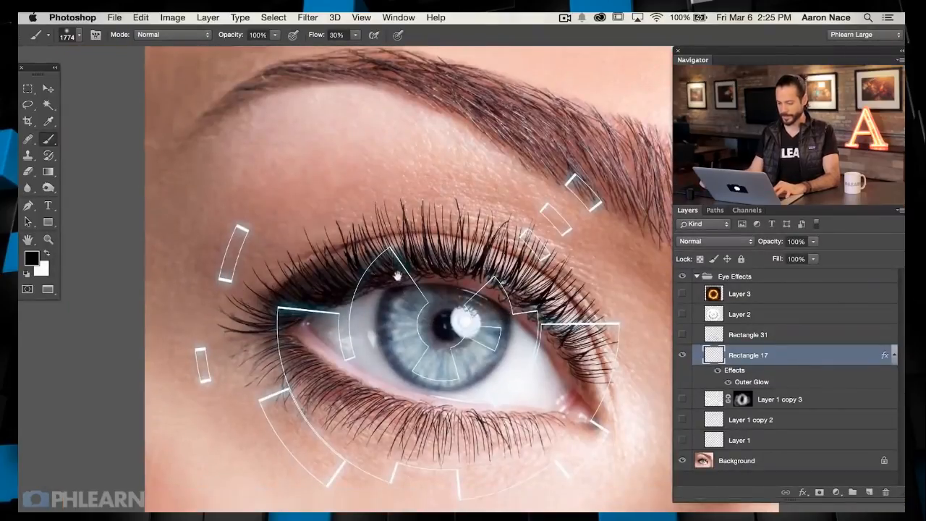
left_click(681, 356)
left_click(681, 356)
left_click(681, 355)
left_click(681, 355)
left_click(717, 370)
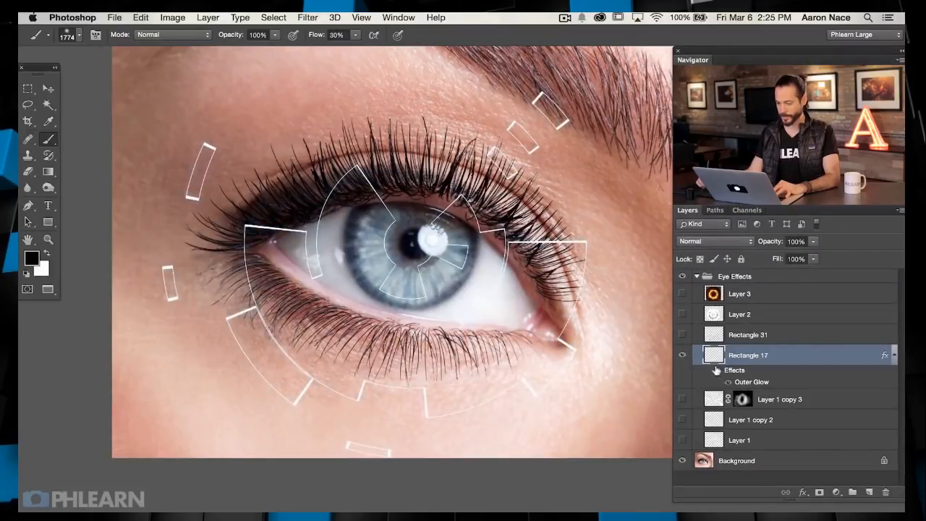
left_click(716, 370)
left_click(717, 370)
left_click(716, 370)
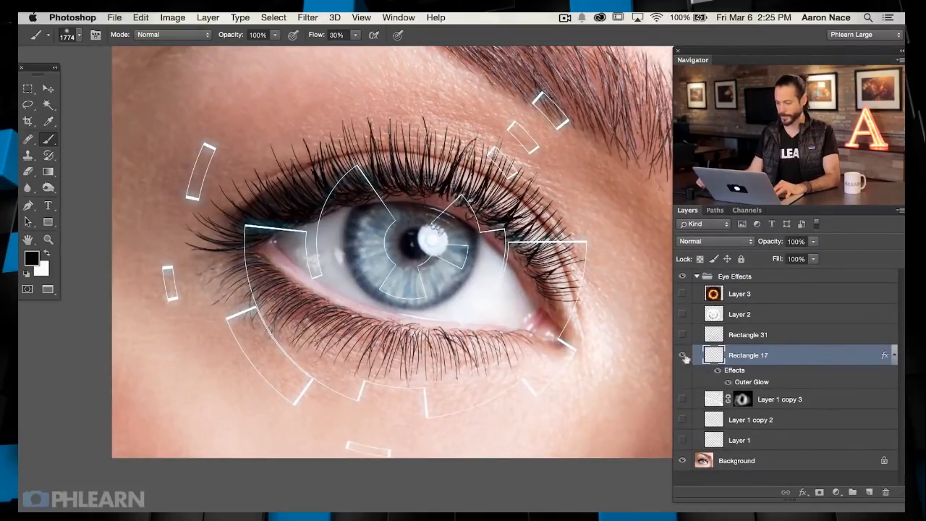
Step: Show the segmented shapes on Rectangle 31 and invert them from black to white
left_click(682, 335)
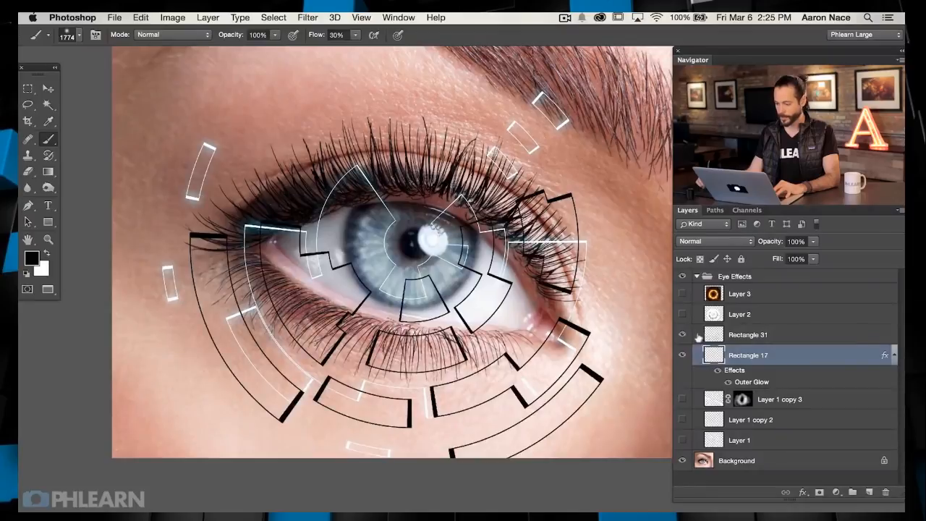
left_click(756, 335)
key("super+i")
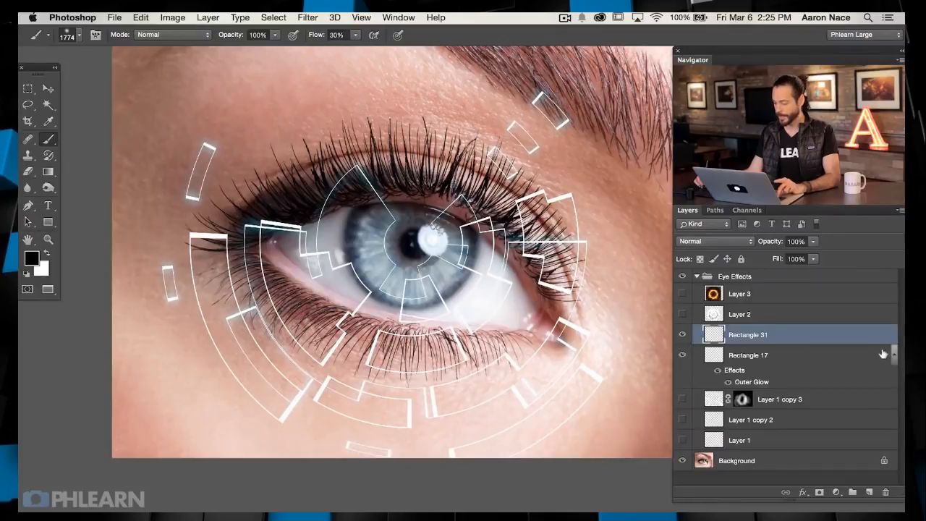
Step: Copy the blue Outer Glow from Rectangle 17 onto Rectangle 31, undoing the accidental layer duplicate first
left_click_drag(880, 355, 881, 335)
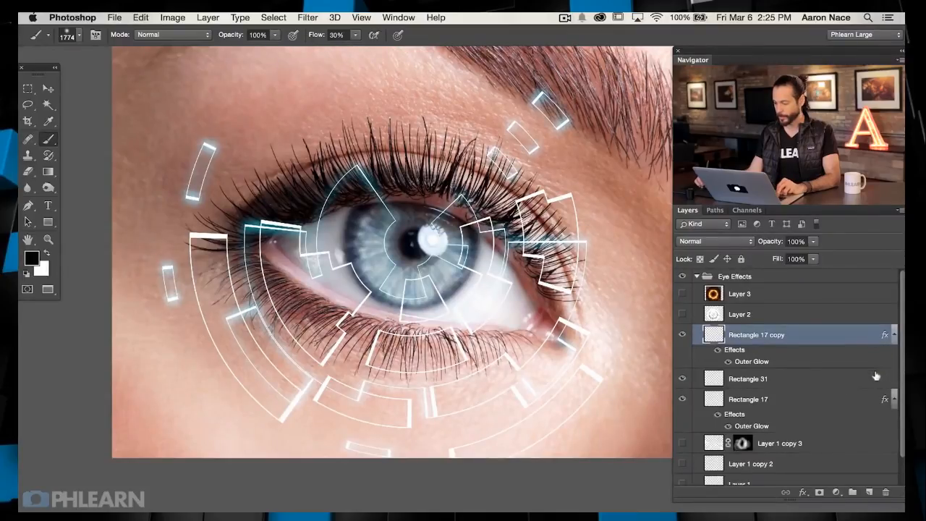
key("super+z")
mouse_move(883, 356)
left_mouse_down()
mouse_move(879, 333)
mouse_move(886, 343)
left_mouse_up()
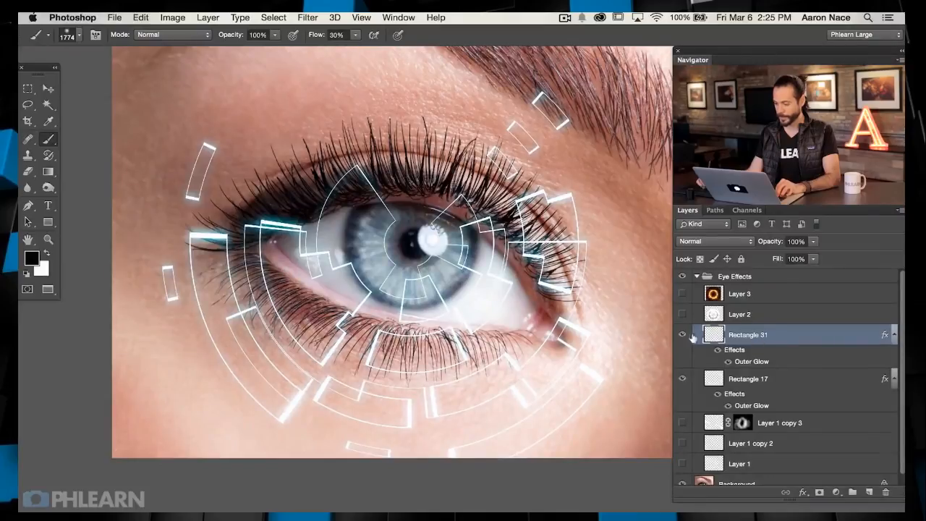
Step: Compare the segmented shapes on Rectangle 31 with the Outer Glow effect off and on
left_click(719, 350)
left_click(719, 350)
left_click(718, 350)
left_click(718, 351)
Step: Place a smaller, rotated duplicate of Rectangle 31 around the iris and upper lashes, with its opacity reduced to 49%
left_click_drag(655, 288, 653, 331)
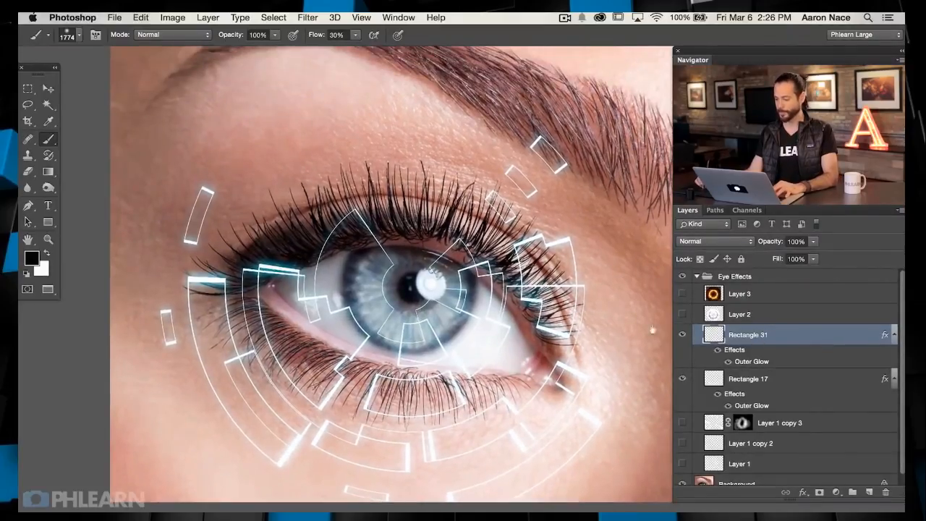
key("ctrl+j")
key("ctrl+t")
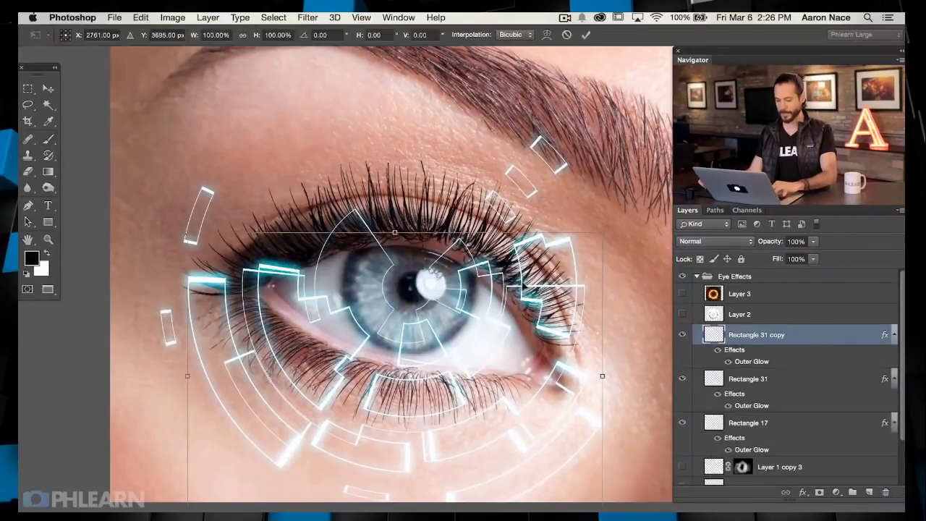
left_click_drag(601, 232, 526, 285)
left_click_drag(531, 345, 392, 402)
left_click_drag(446, 354, 432, 197)
key("Return")
left_click_drag(773, 240, 738, 246)
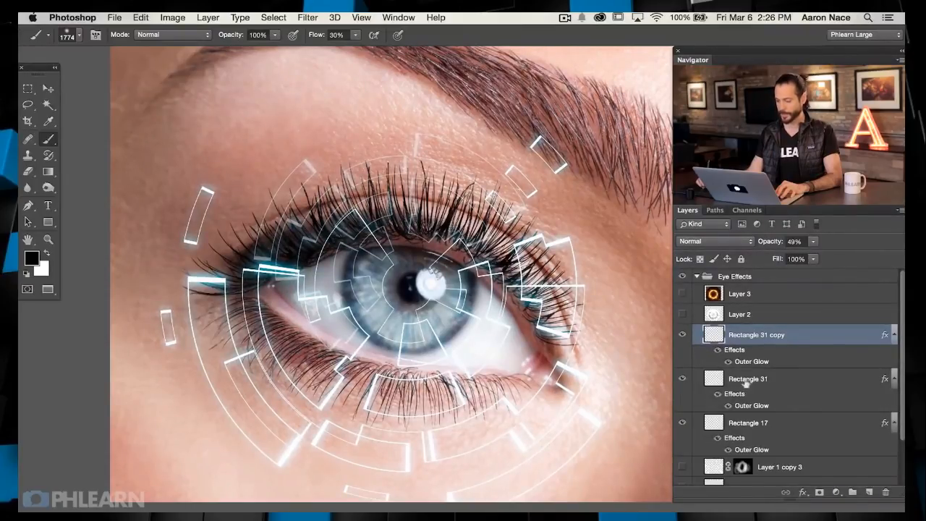
Step: Collapse the effect lists of the three Rectangle layers and show Layer 1, Layer 1 copy 2 and Layer 1 copy 3
left_click(895, 335)
left_click(895, 336)
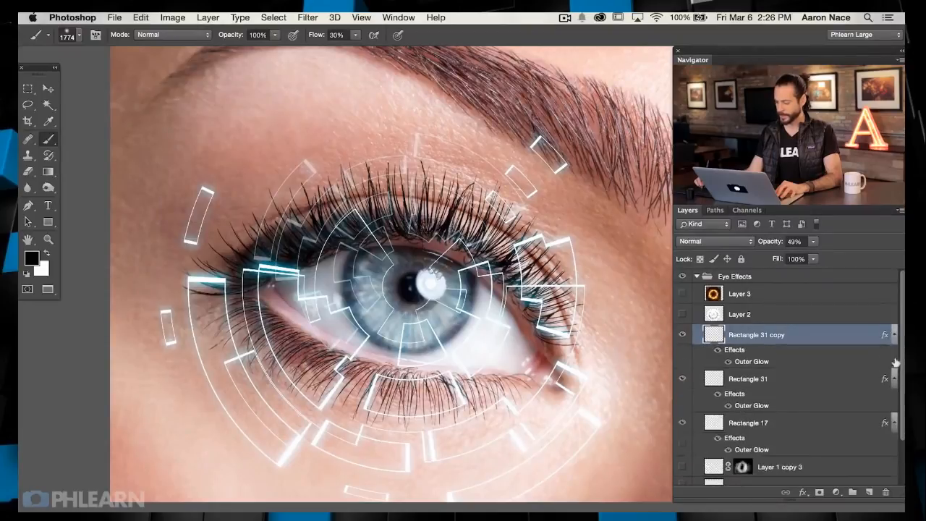
left_click(895, 335)
left_click(894, 356)
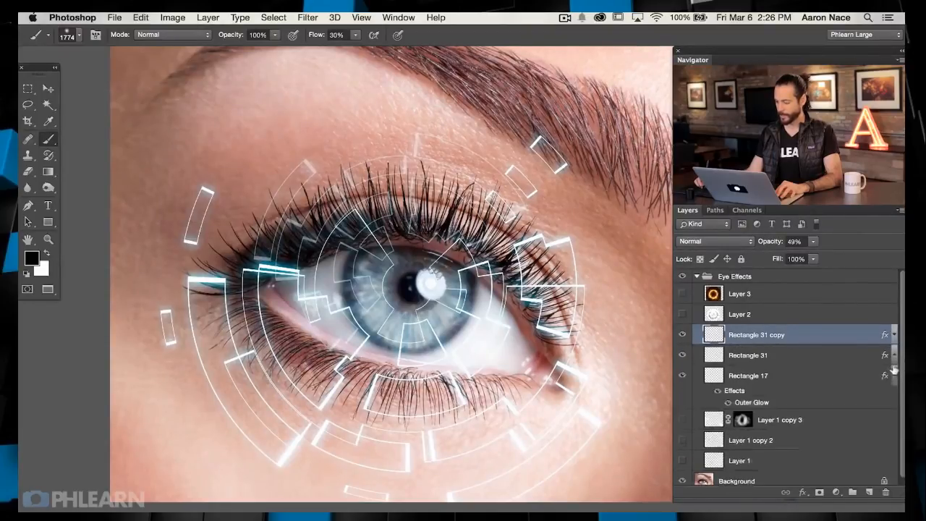
left_click(895, 376)
left_click_drag(687, 404, 682, 424)
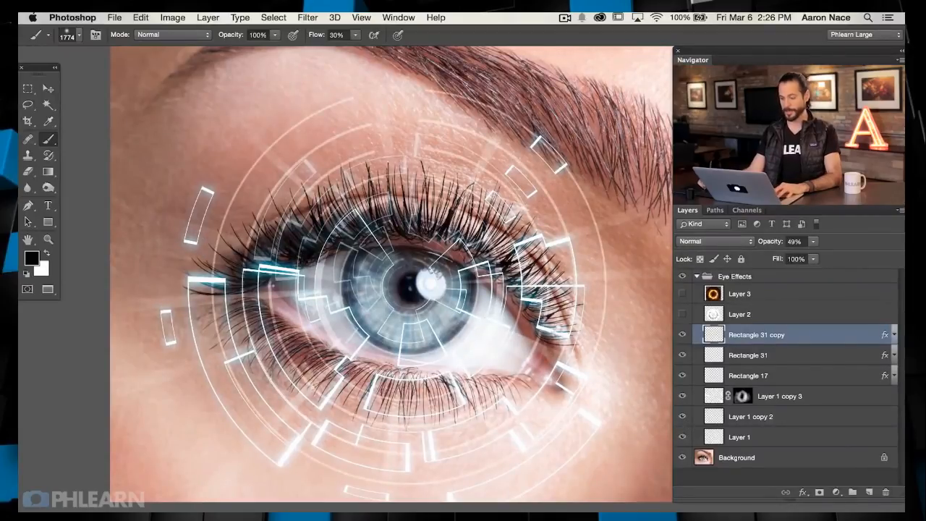
Step: Show the white disc with the black equalizer bars on Layer 2 and make it the active layer
left_click_drag(559, 320, 538, 343)
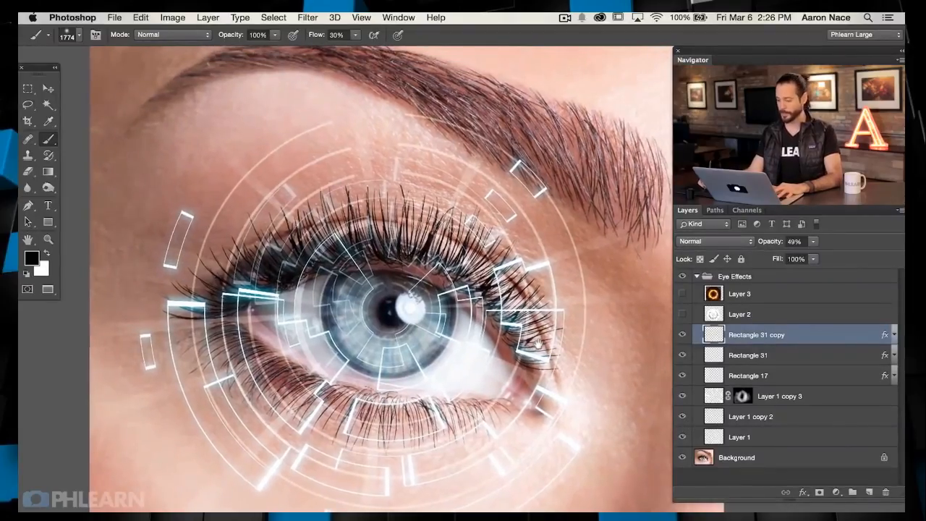
left_click(682, 314)
left_click(757, 316)
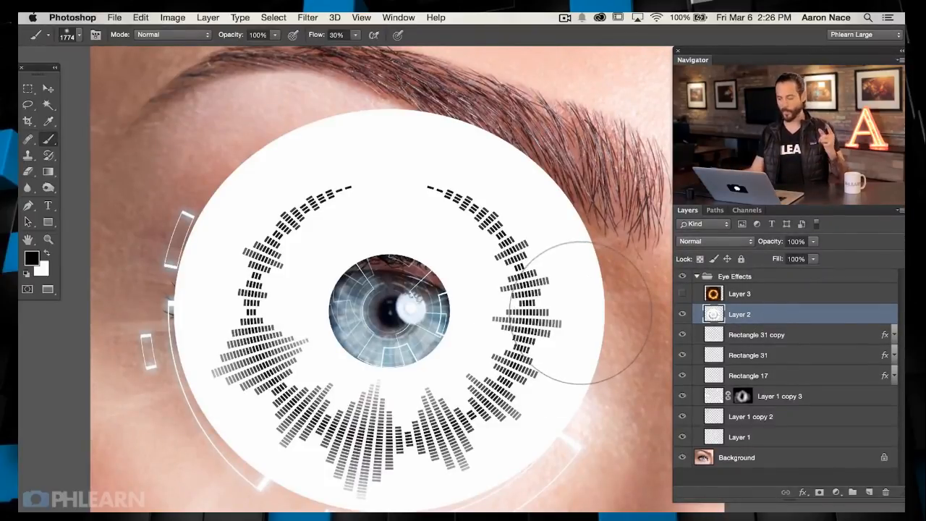
Step: Try the Multiply blend mode on Layer 2, compare the eye with and without it, and return the layer to Normal
left_click(701, 242)
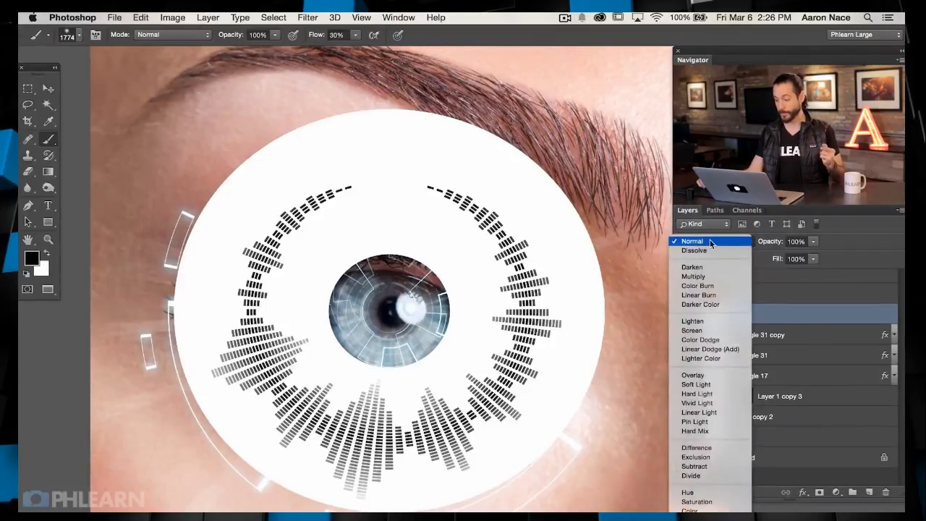
left_click(693, 277)
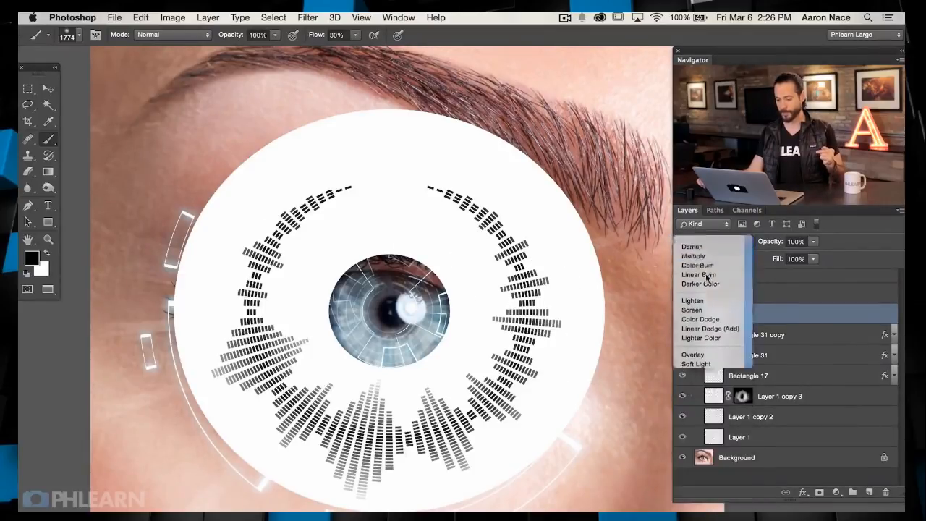
left_click(681, 314)
left_click(681, 313)
left_click(681, 313)
left_click(681, 313)
left_click(681, 313)
left_click(700, 243)
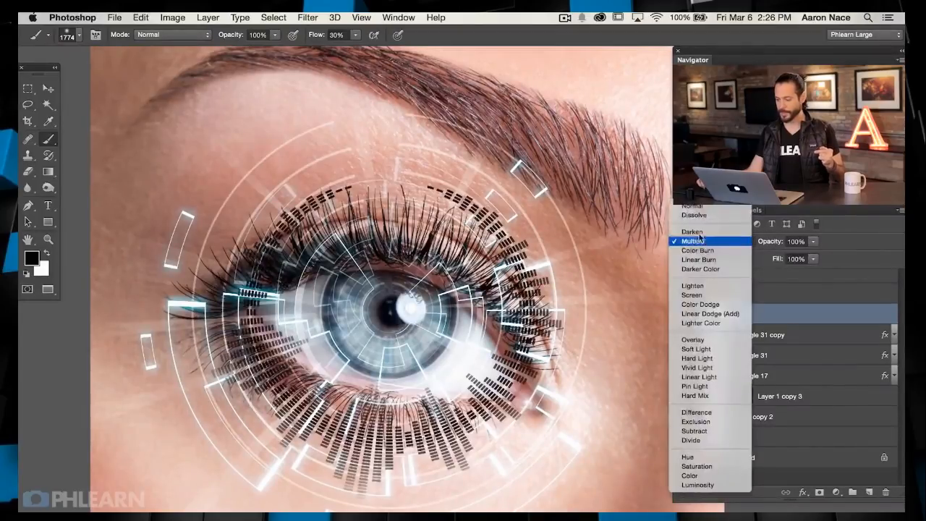
left_click(693, 205)
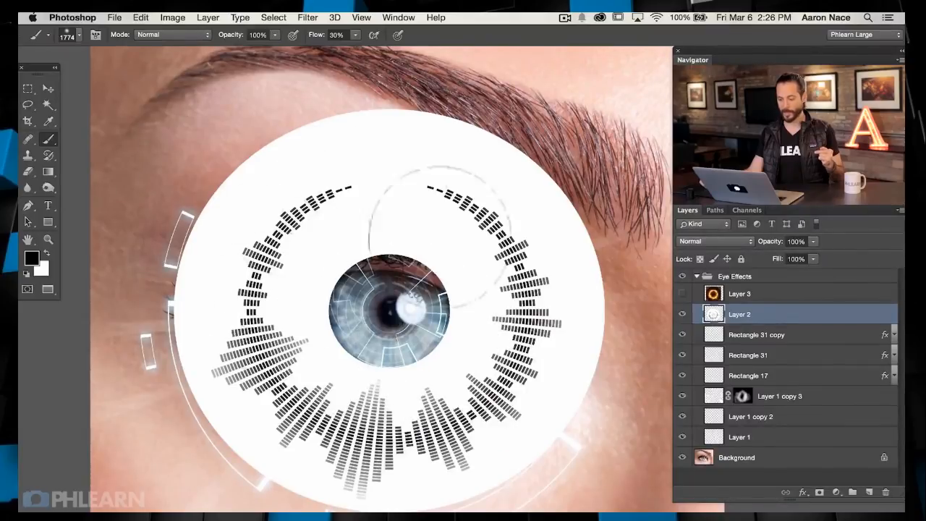
Step: Invert the equalizer ring on Layer 2 and set its blend mode to Screen
key("super+i")
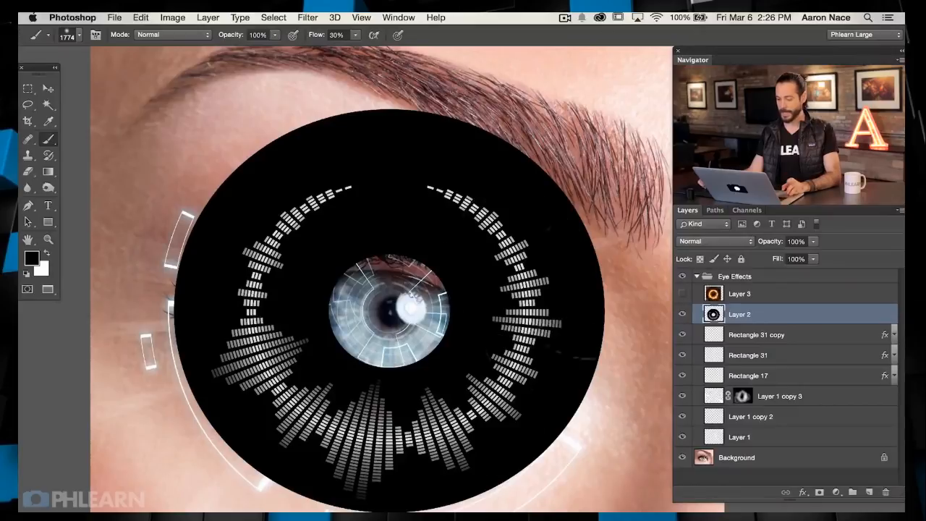
left_click(715, 241)
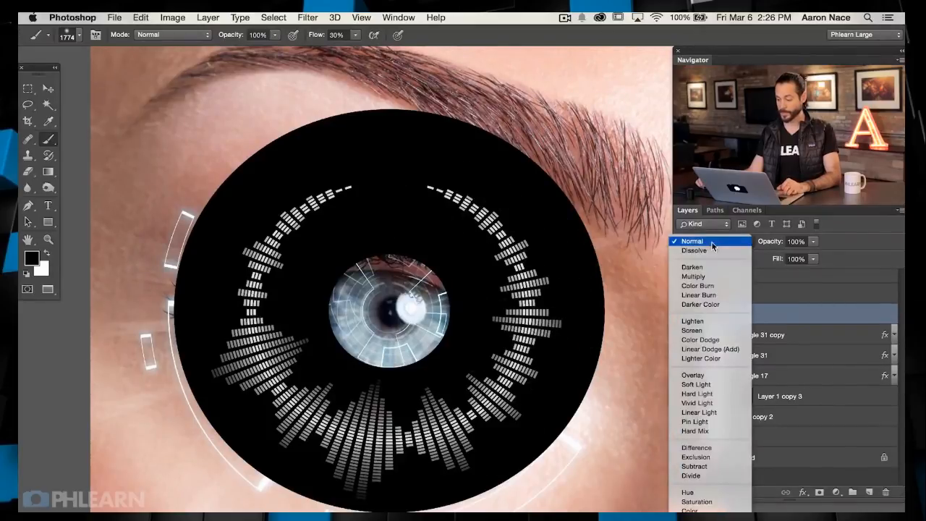
left_click(718, 332)
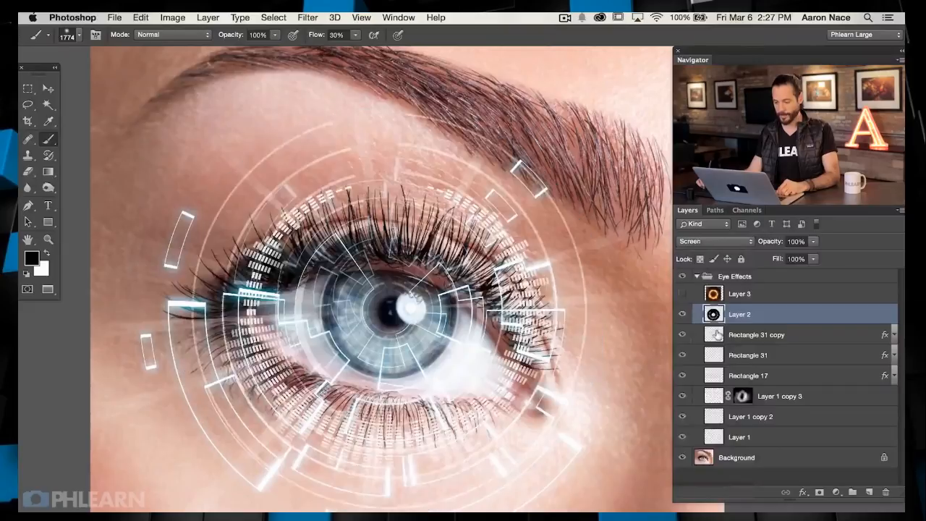
Step: Scale the equalizer ring on Layer 2 down around its center so it fits within the iris
key("ctrl+t")
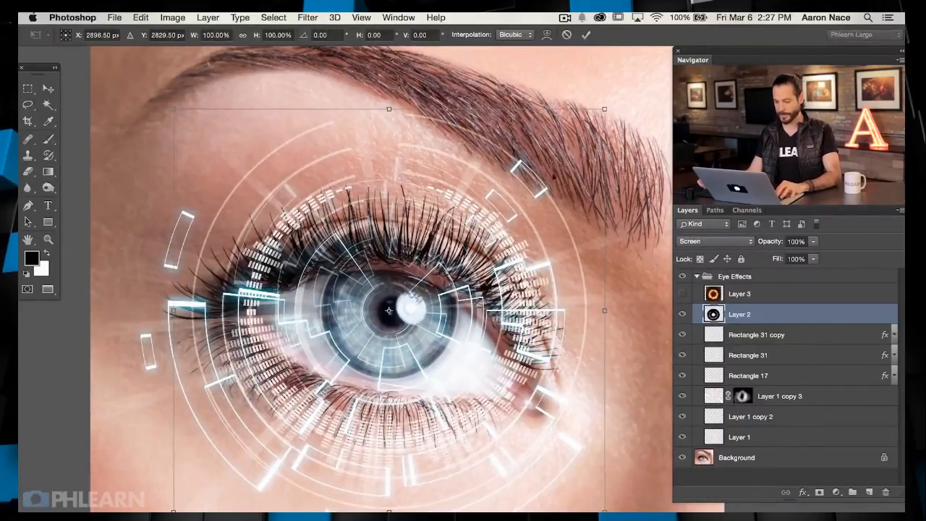
mouse_move(604, 108)
left_mouse_down()
mouse_move(461, 243)
mouse_move(470, 235)
left_mouse_up()
key("Return")
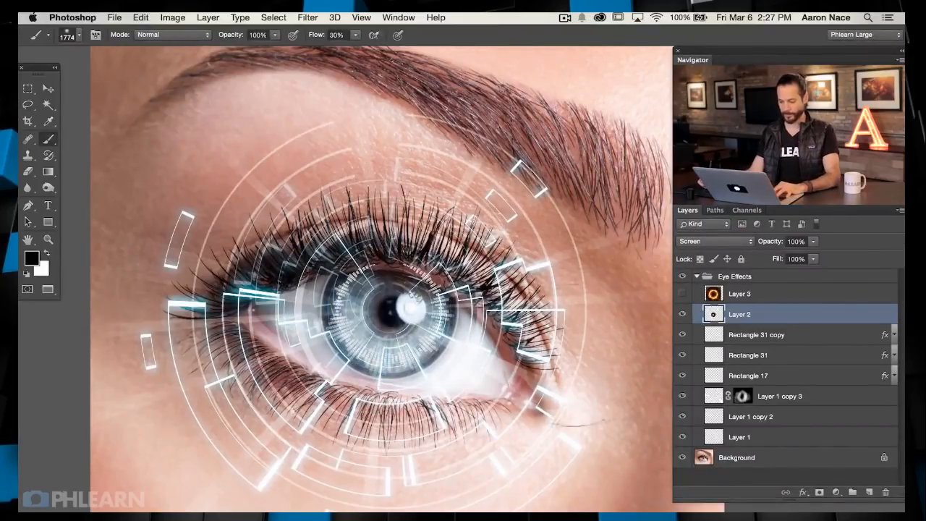
left_click_drag(473, 416, 466, 401)
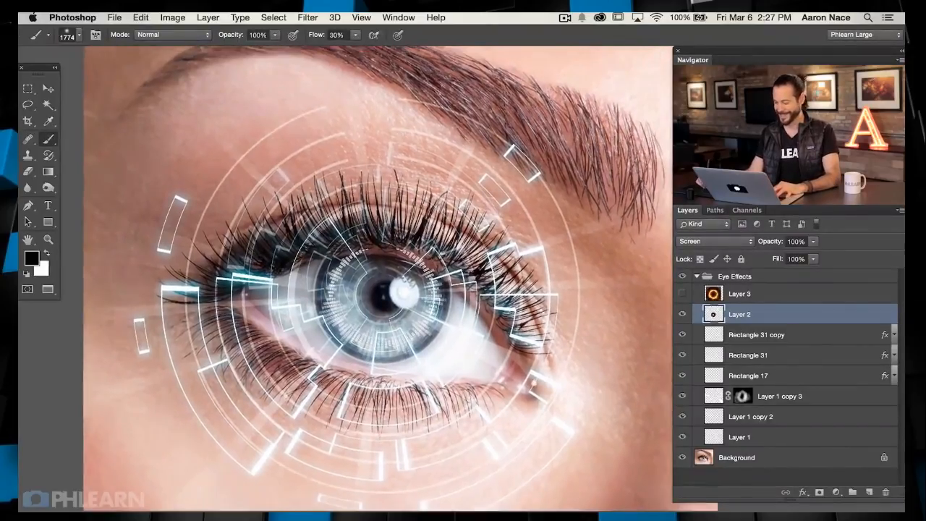
Step: Show the fiery ring on Layer 3 and set its blend mode to Screen
left_click(776, 437)
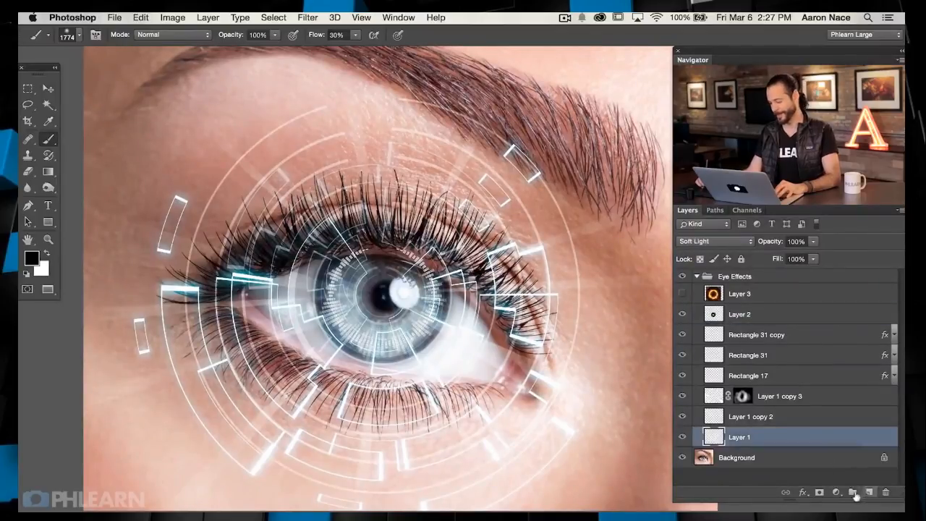
left_click_drag(494, 317, 504, 351)
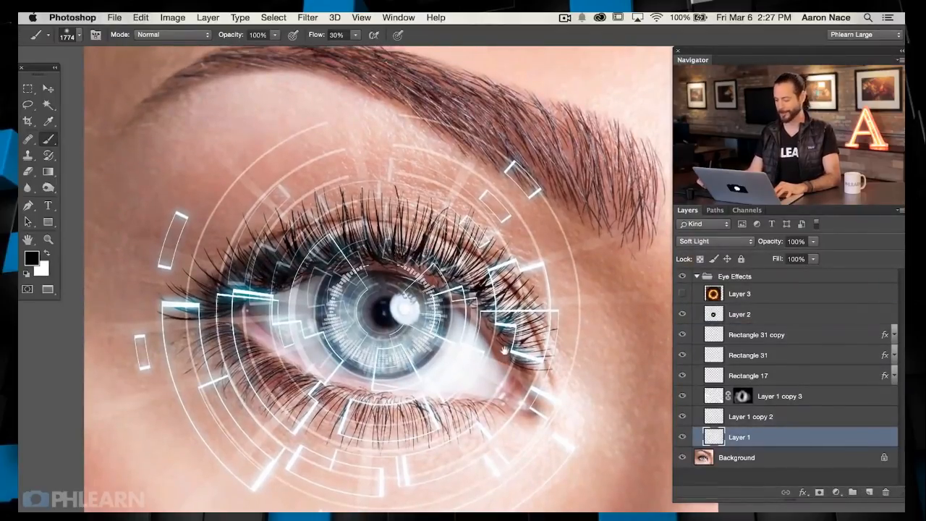
left_click(683, 292)
left_click(738, 294)
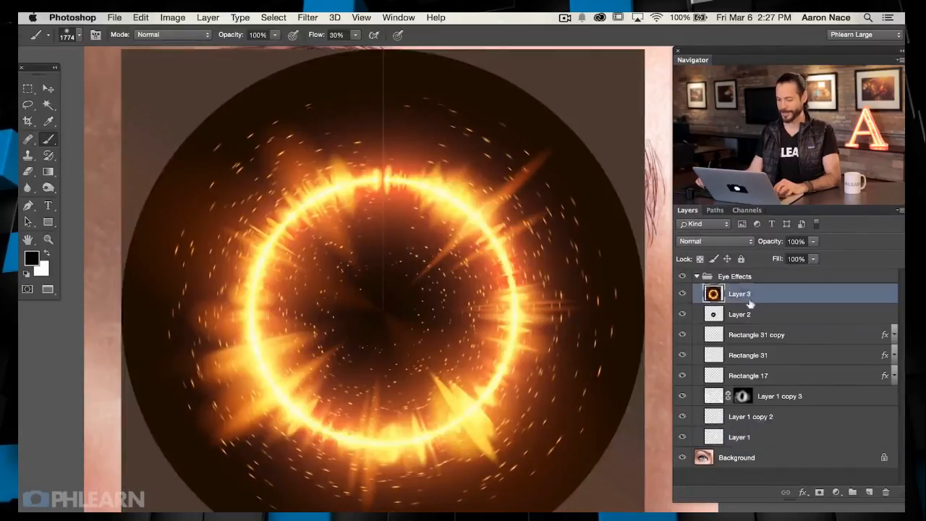
left_click(714, 242)
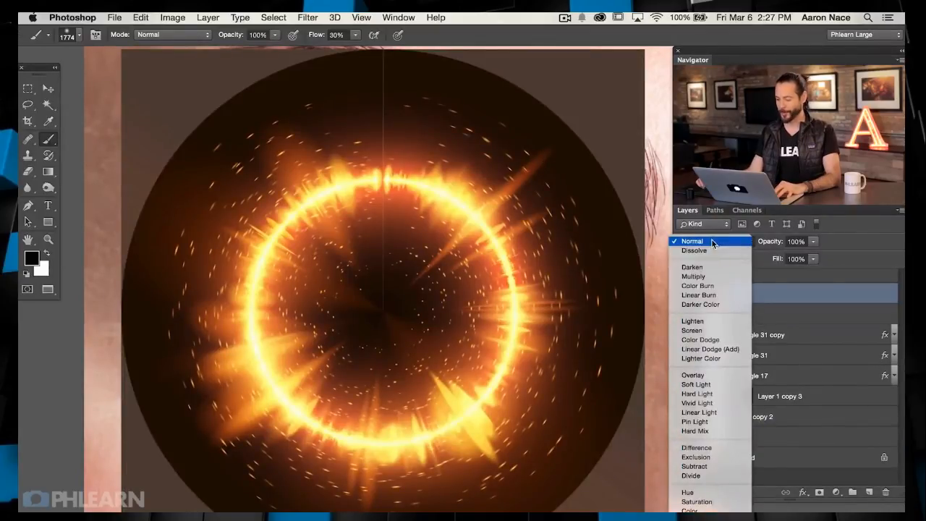
left_click(717, 331)
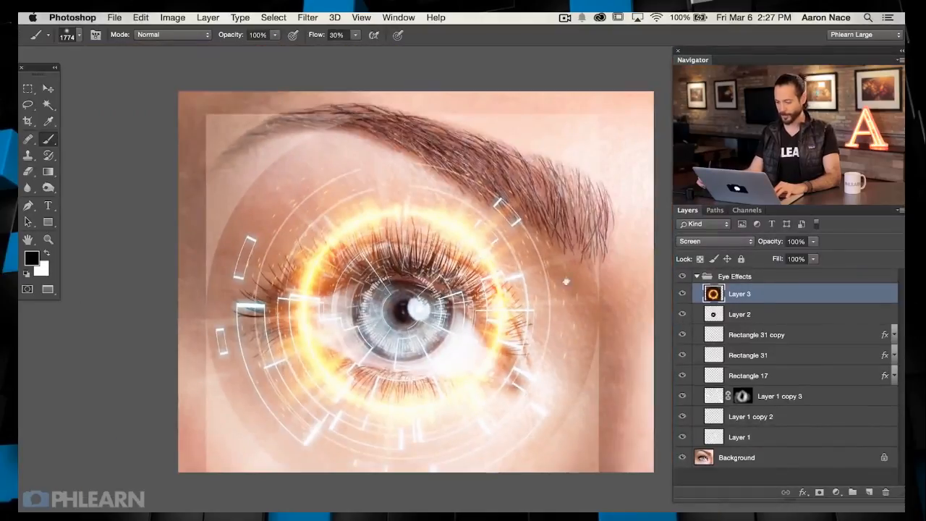
Step: Compare the eye with and without the orange fire ring on Layer 3
left_click(683, 294)
left_click(682, 294)
left_click(683, 294)
left_click(683, 294)
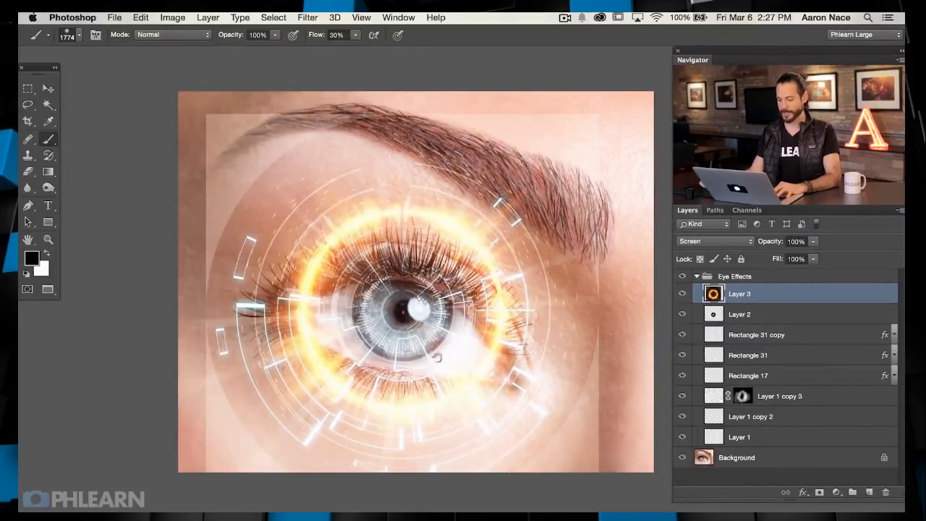
Step: Shift the fire ring on Layer 3 from orange to blue with Hue/Saturation, using a Hue of -173
left_click_drag(437, 358, 469, 357)
key("super+u")
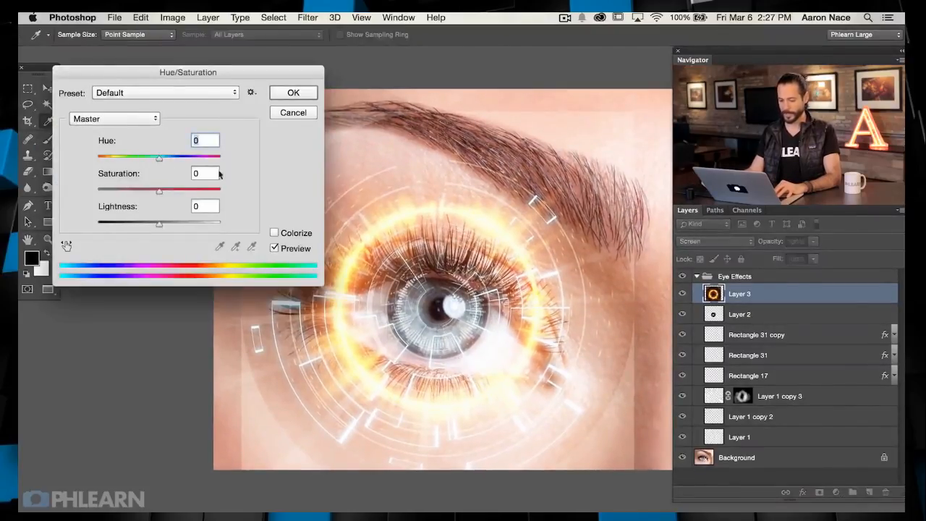
left_click_drag(133, 162, 100, 161)
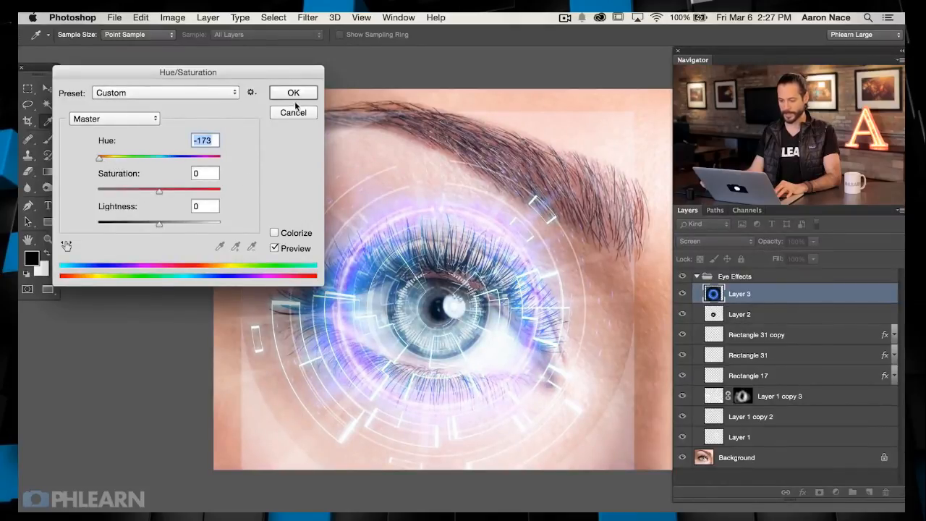
left_click(294, 94)
Step: Compare the image with the recolored blue ring on Layer 3 hidden and shown
left_click(682, 293)
left_click(681, 293)
left_click(682, 293)
left_click(682, 293)
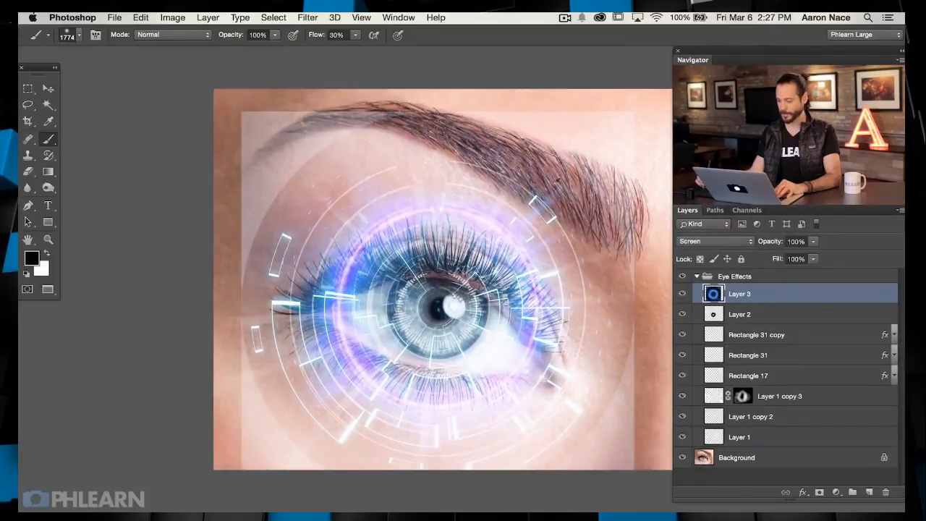
Step: Add a layer mask to Layer 3 and paint black at 80% flow to hide its square outer edges around the ring
left_click(820, 492)
left_click_drag(552, 329, 552, 329)
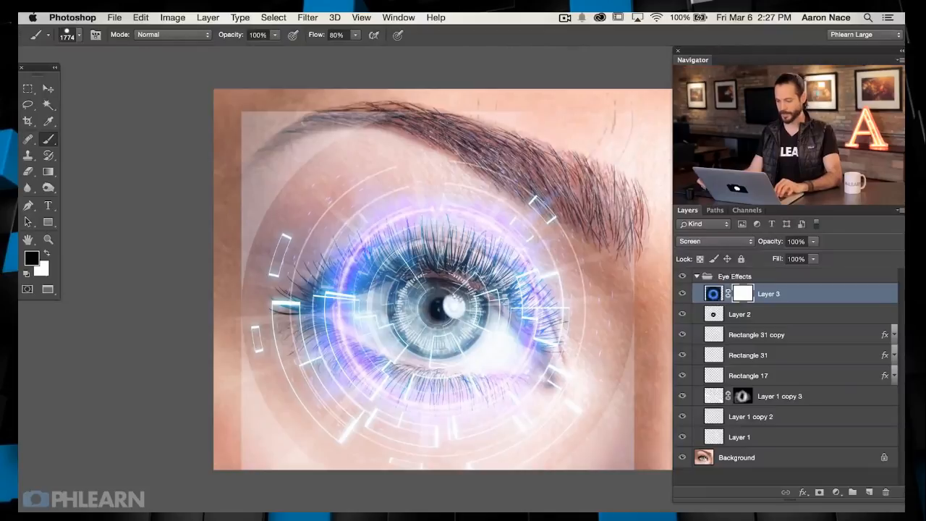
mouse_move(646, 171)
left_mouse_down()
mouse_move(644, 333)
mouse_move(610, 510)
left_mouse_up()
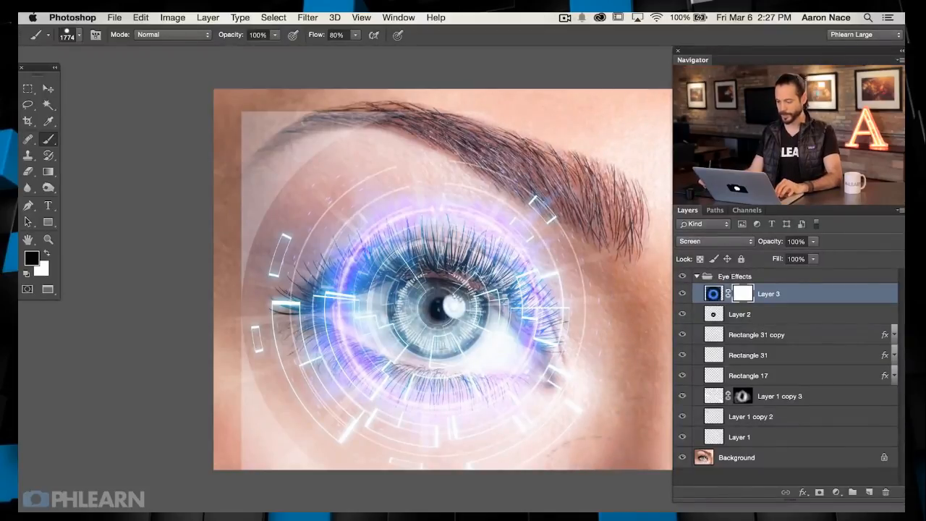
mouse_move(250, 500)
left_mouse_down()
mouse_move(257, 217)
mouse_move(326, 130)
mouse_move(405, 116)
left_mouse_up()
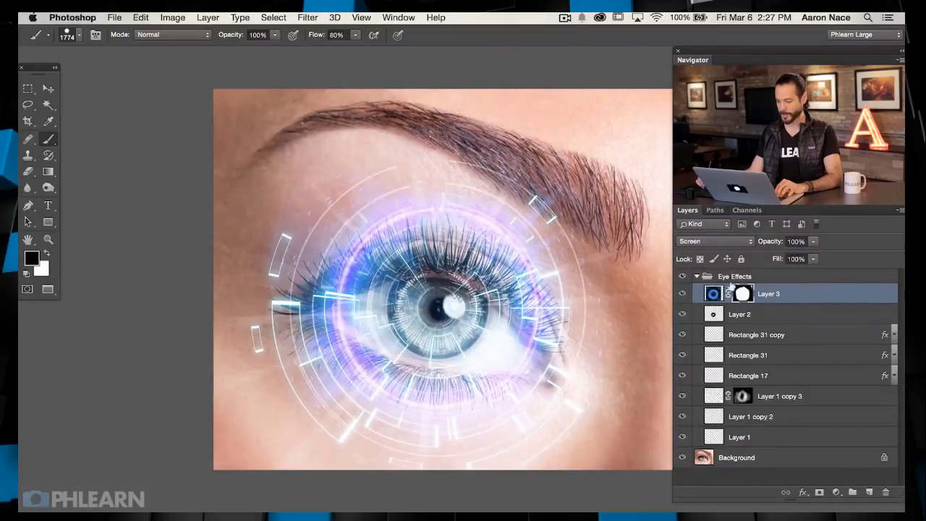
Step: Check the masked blue ring by viewing the eye with and without Layer 3
left_click(683, 294)
left_click(682, 293)
left_click(683, 293)
left_click(682, 293)
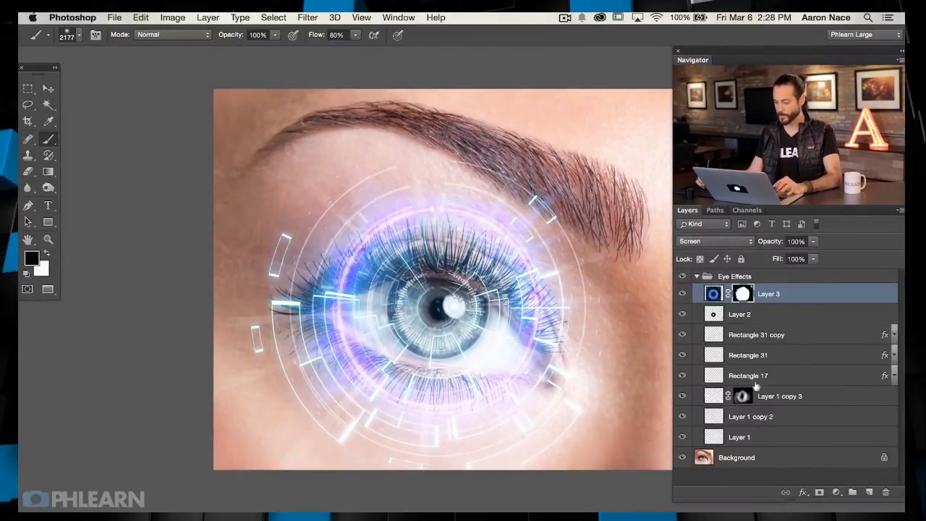
Step: Add a Curves adjustment above the Background, darken it with an RGB point at input 154, output 99, and compare before and after
left_click(761, 453)
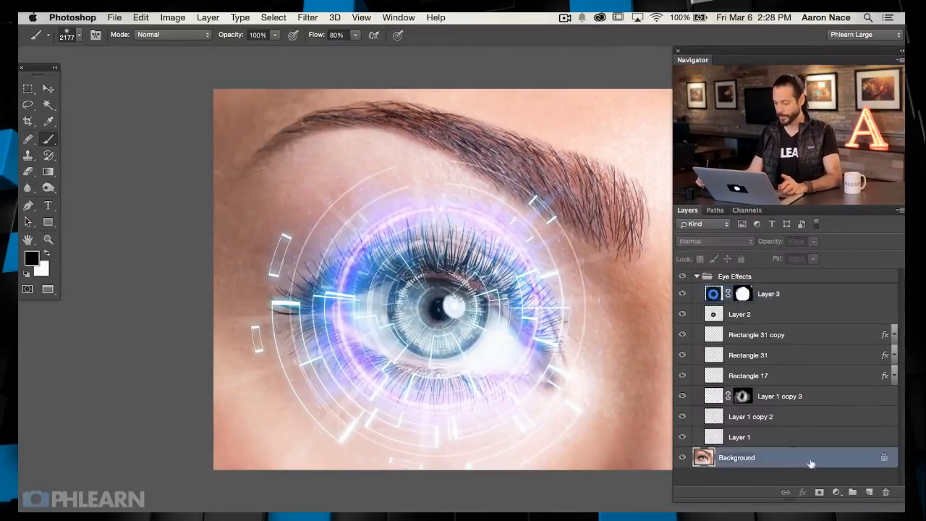
left_click(837, 492)
left_click(851, 485)
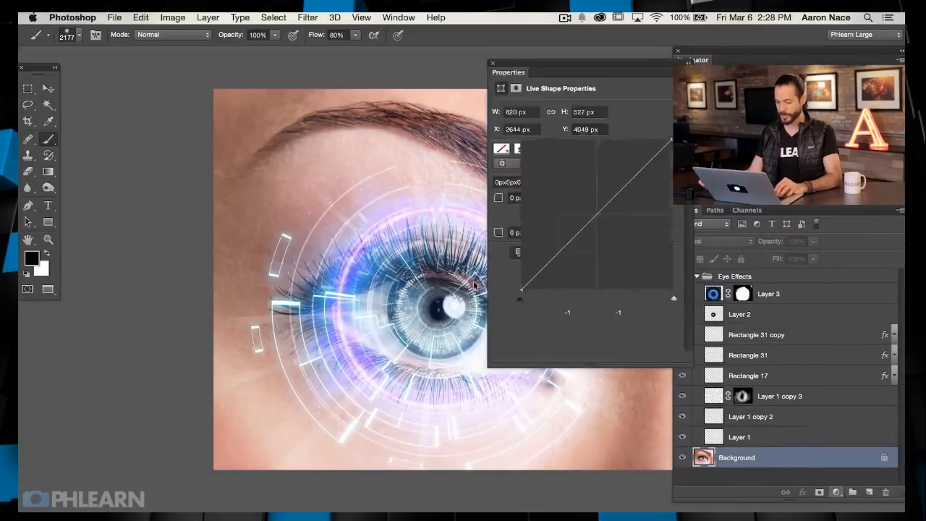
left_click_drag(594, 215, 613, 231)
left_click(682, 460)
left_click(682, 460)
left_click(682, 460)
left_click(682, 460)
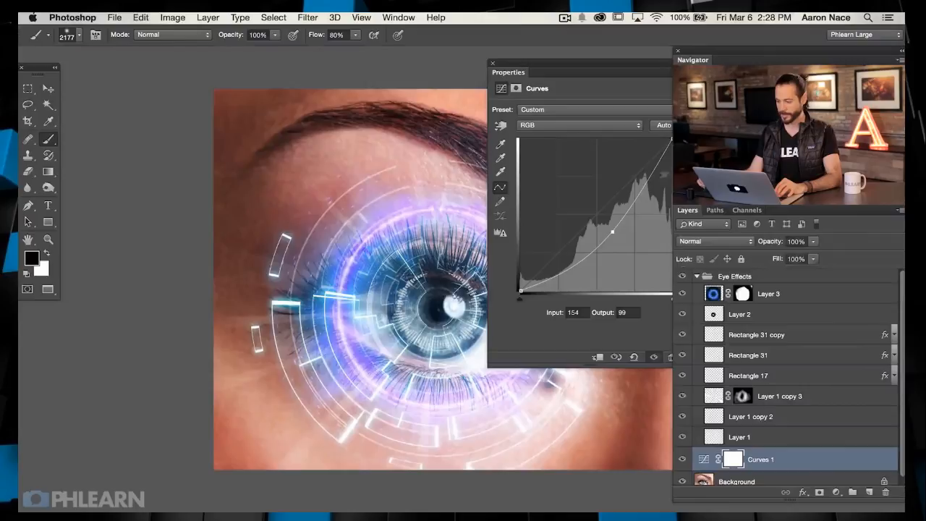
Step: Invert the Curves 1 mask to black and paint white over the center of the eye to darken only that area
left_click(492, 63)
key("super+i")
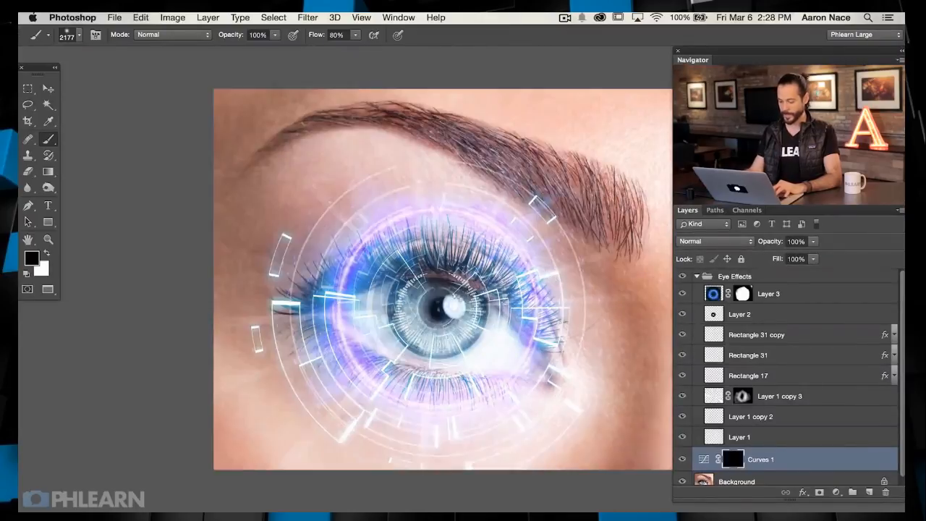
key("x")
left_click_drag(426, 339, 437, 340)
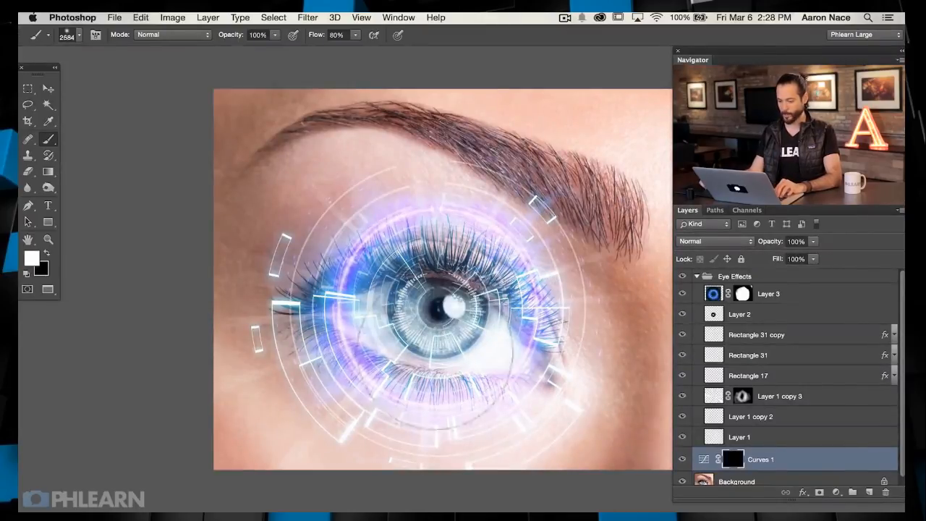
mouse_move(440, 308)
left_mouse_down()
mouse_move(434, 300)
mouse_move(447, 308)
mouse_move(442, 317)
left_mouse_up()
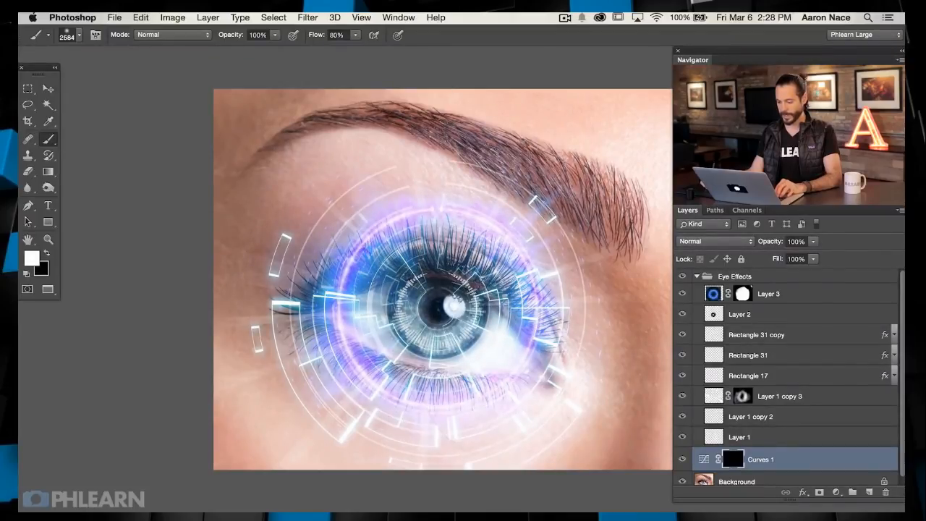
Step: Lower the Curves 1 opacity to 73% and compare the eye with and without the adjustment
left_click(683, 461)
left_click(683, 461)
left_click(683, 461)
left_click(682, 461)
left_click_drag(771, 241, 753, 241)
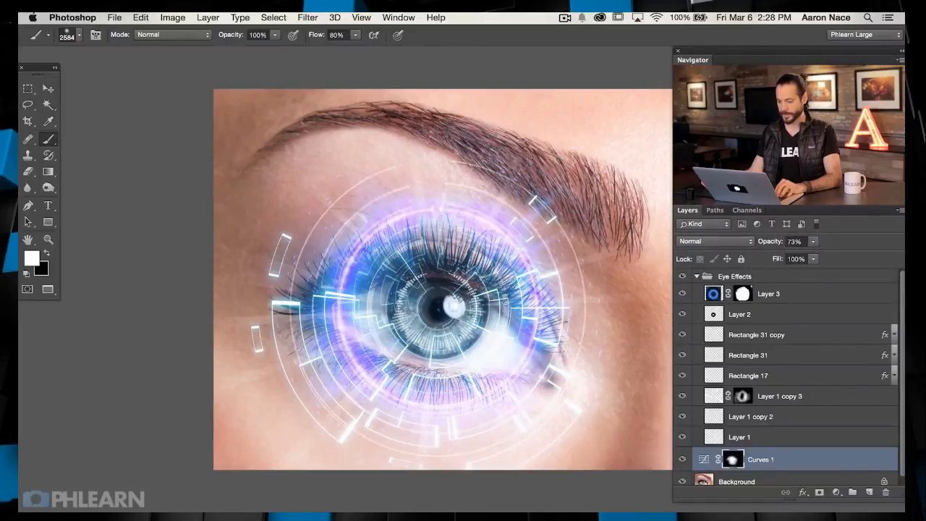
left_click(684, 458)
left_click(683, 459)
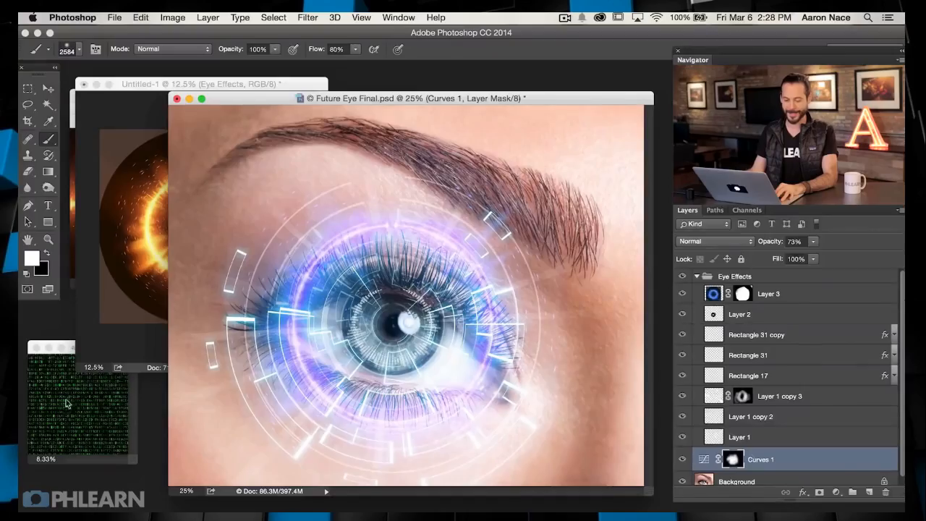
Step: Enlarge the green code image's view and copy the image into Future Eye Final.psd over the eye
left_click(101, 354)
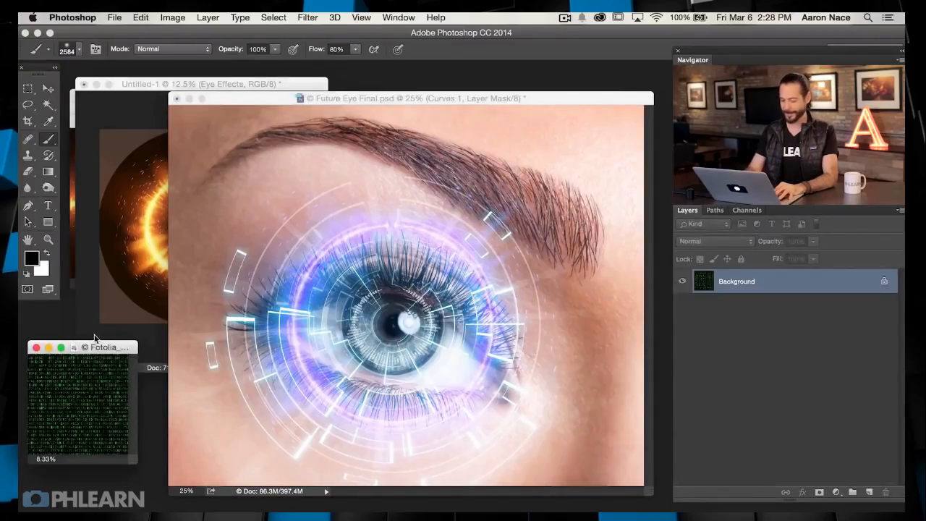
key("super+equal")
key("super+equal")
key("super+equal")
key("super+equal")
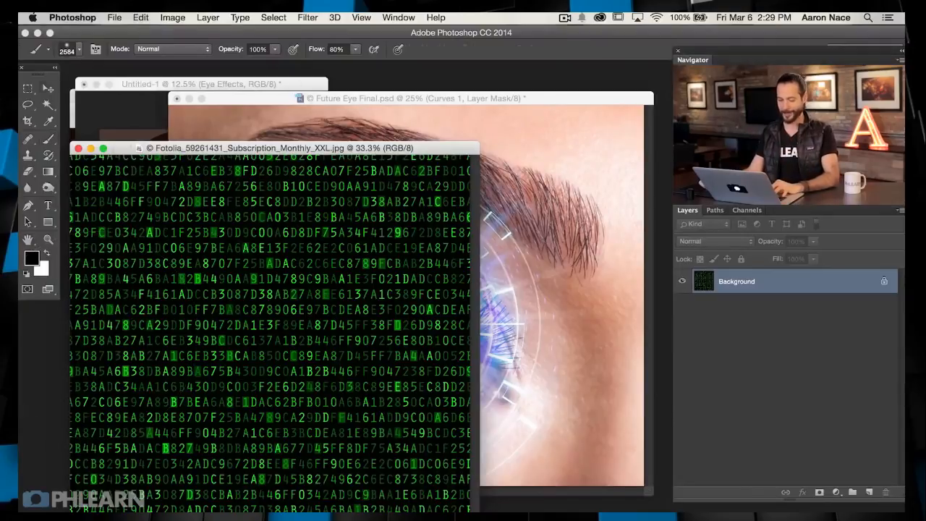
key("v")
left_click_drag(314, 147, 302, 138)
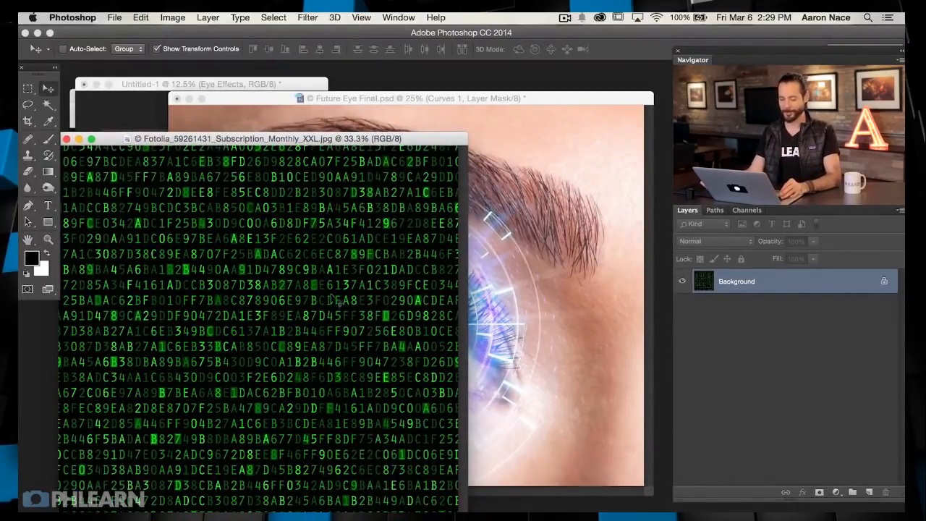
left_click_drag(335, 341, 573, 345)
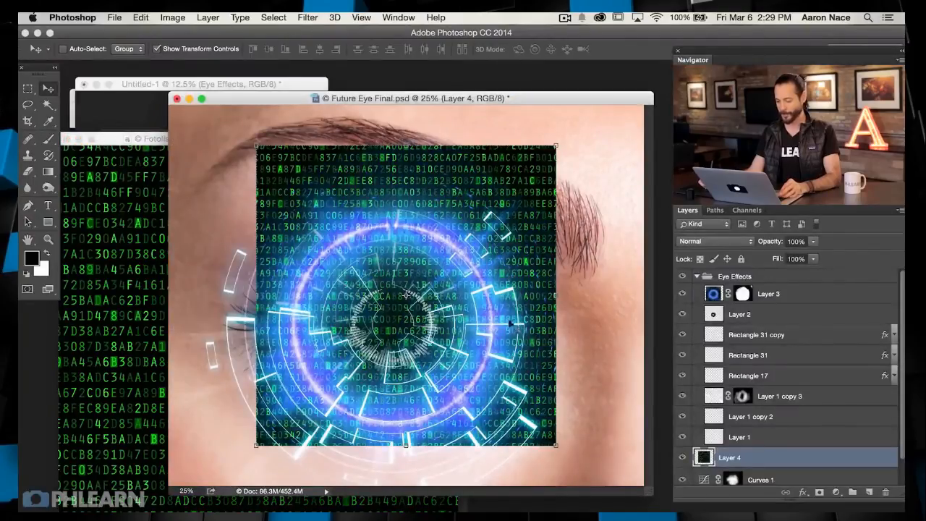
Step: Bring the code layer to the top of the Eye Effects group, above Layer 3, and return to full-screen view
key("super+bracketright")
key("super+bracketright")
key("super+bracketright")
key("super+bracketright")
key("super+bracketright")
key("super+bracketright")
key("super+bracketright")
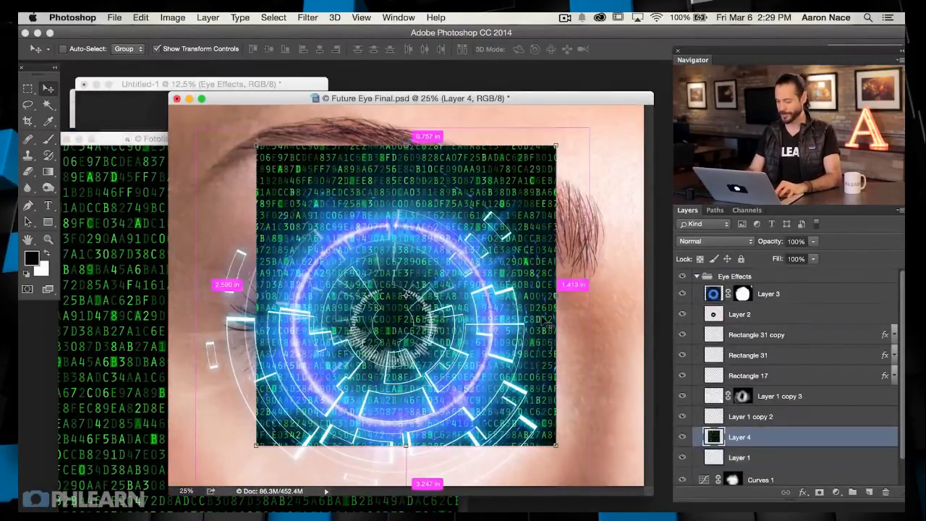
key("super+bracketright")
key("super+bracketright")
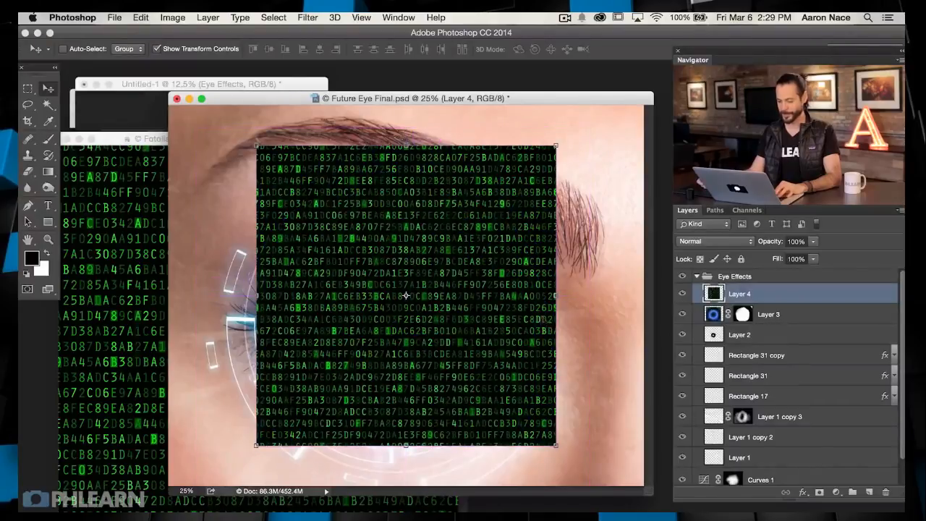
key("f")
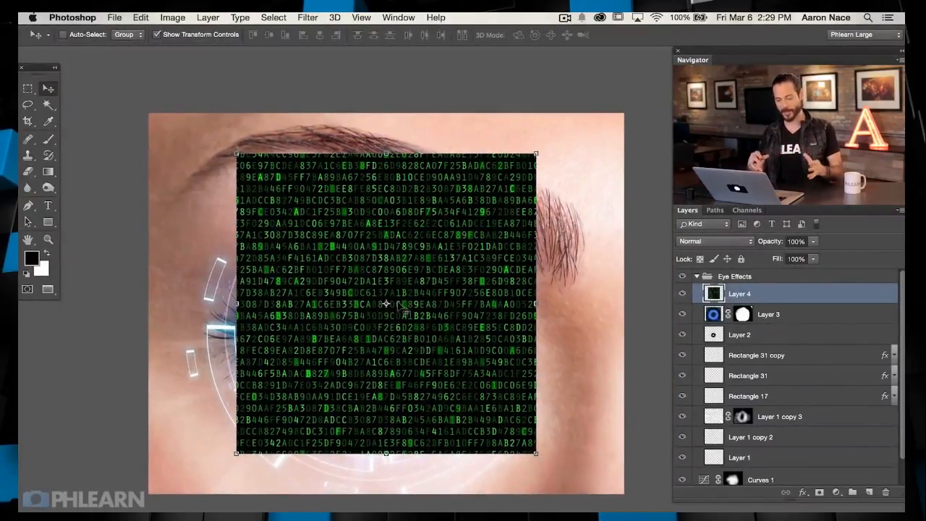
Step: Set the code layer's blend mode to Screen and move it down and right so it overlaps the eye's inner corner
left_click(700, 242)
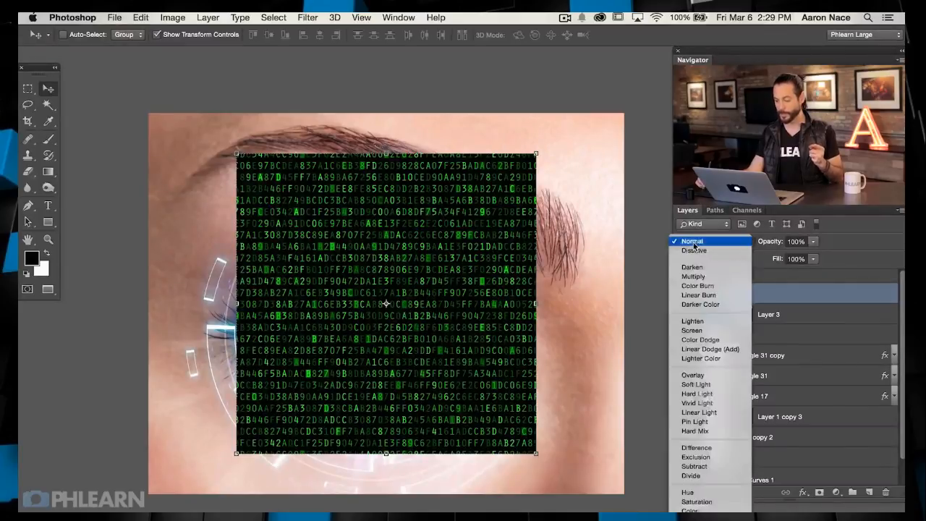
left_click(712, 333)
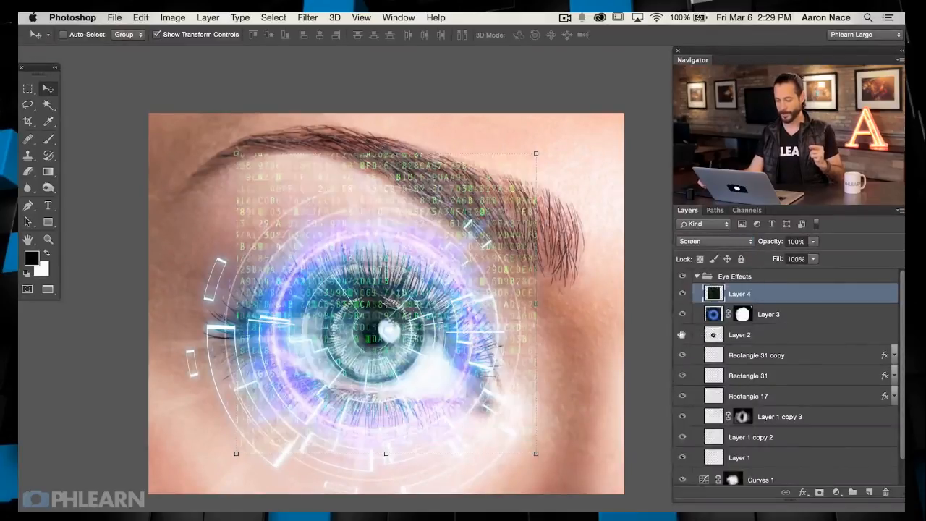
left_click_drag(459, 347, 546, 403)
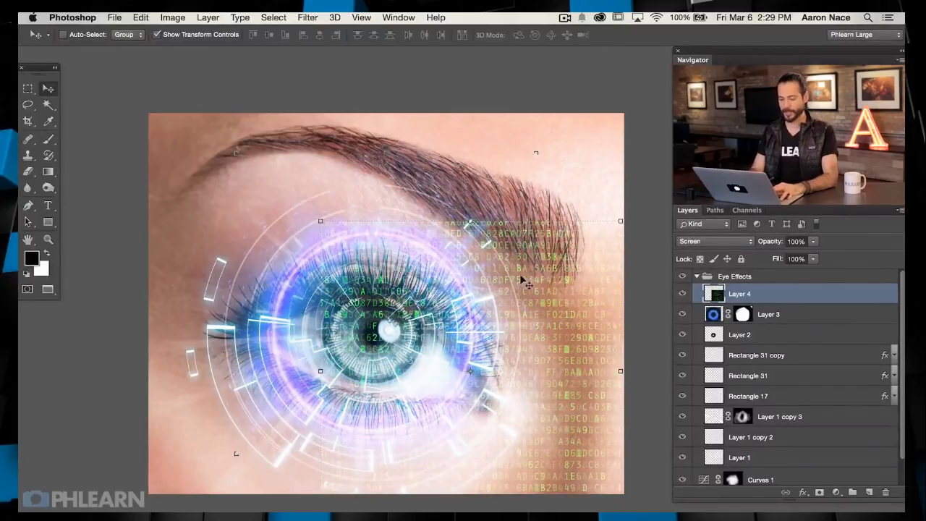
Step: Shift the code on Layer 4 from green to blue with Hue/Saturation and nudge the layer slightly
key("super+u")
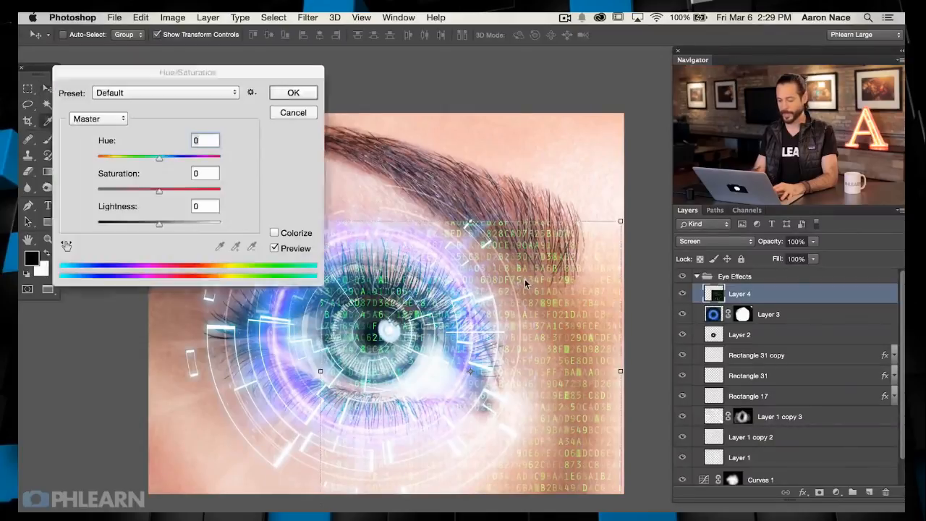
left_click(172, 157)
mouse_move(180, 157)
left_mouse_down()
mouse_move(212, 158)
mouse_move(193, 158)
left_mouse_up()
left_click_drag(114, 161, 192, 161)
left_click(294, 97)
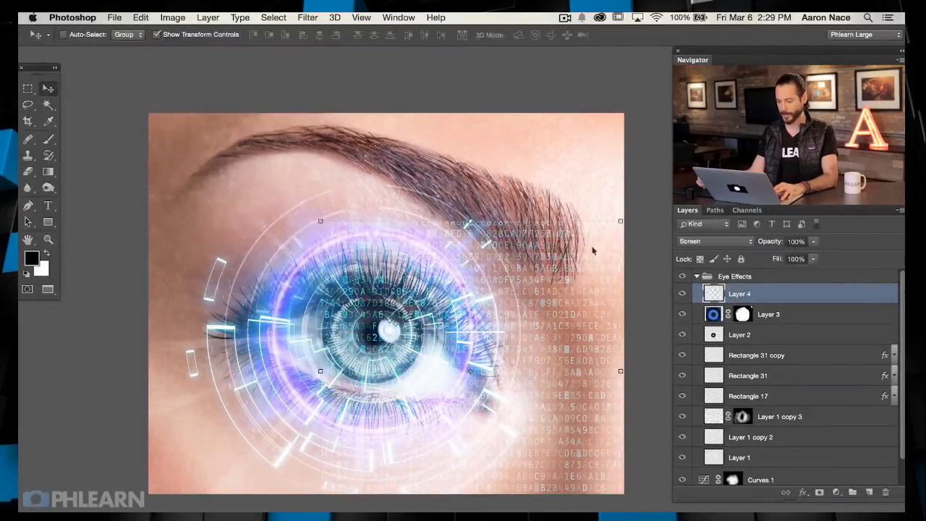
mouse_move(564, 361)
left_mouse_down()
mouse_move(347, 344)
mouse_move(532, 337)
mouse_move(555, 362)
left_mouse_up()
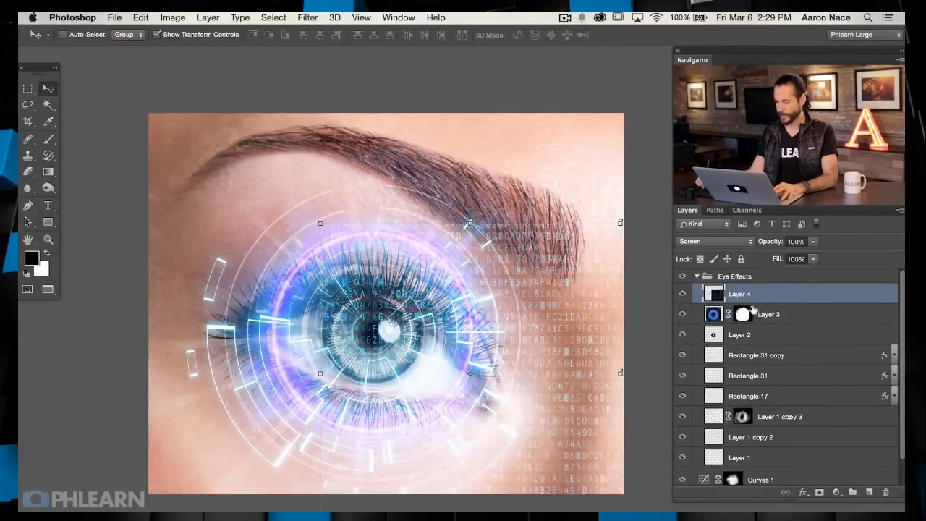
Step: Add a layer mask to Layer 4 and paint black at 60% flow to fade the code's upper, lower and right edges
left_click(819, 492)
key("b")
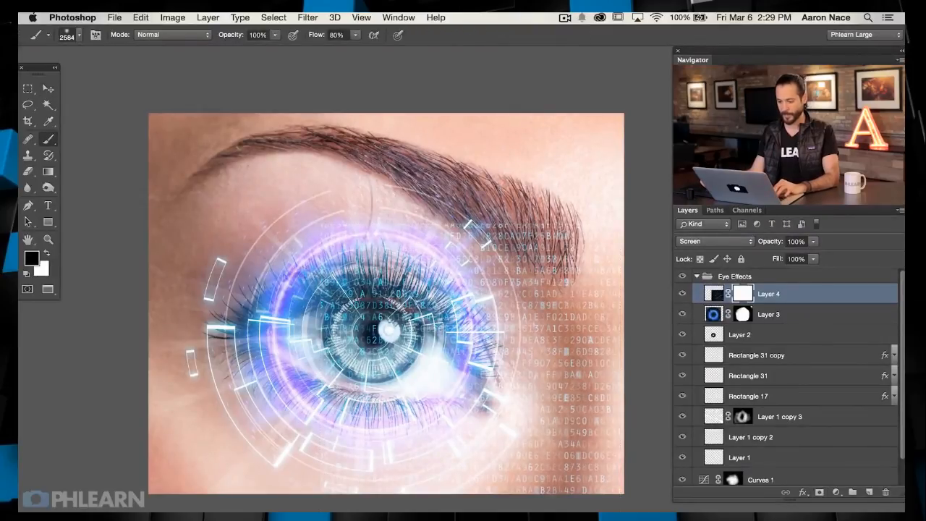
key("shift+6")
left_click_drag(355, 204, 463, 200)
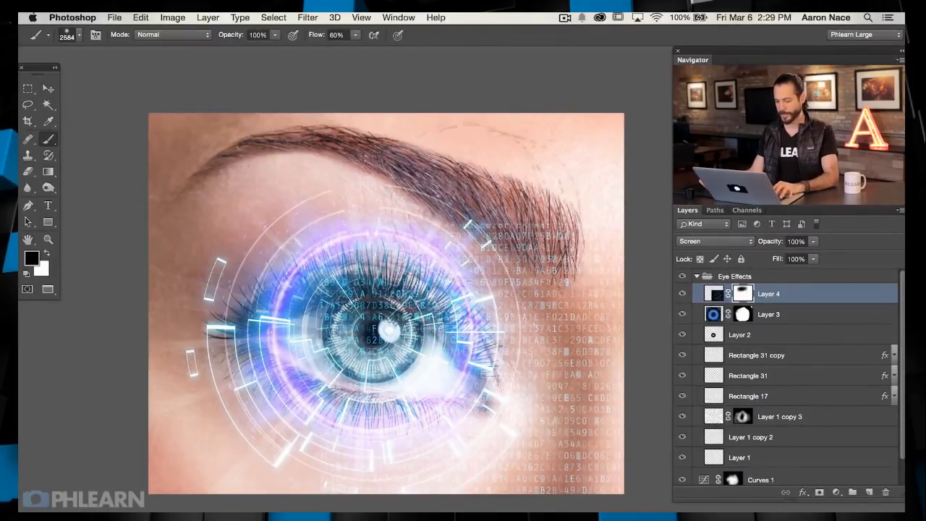
mouse_move(556, 205)
left_mouse_down()
mouse_move(406, 194)
mouse_move(337, 206)
left_mouse_up()
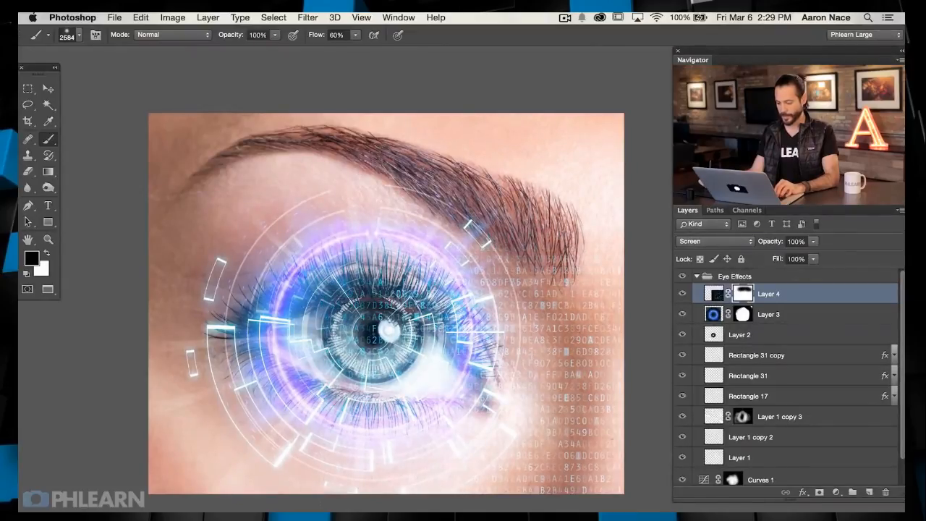
mouse_move(547, 486)
left_mouse_down()
mouse_move(579, 218)
mouse_move(595, 289)
left_mouse_up()
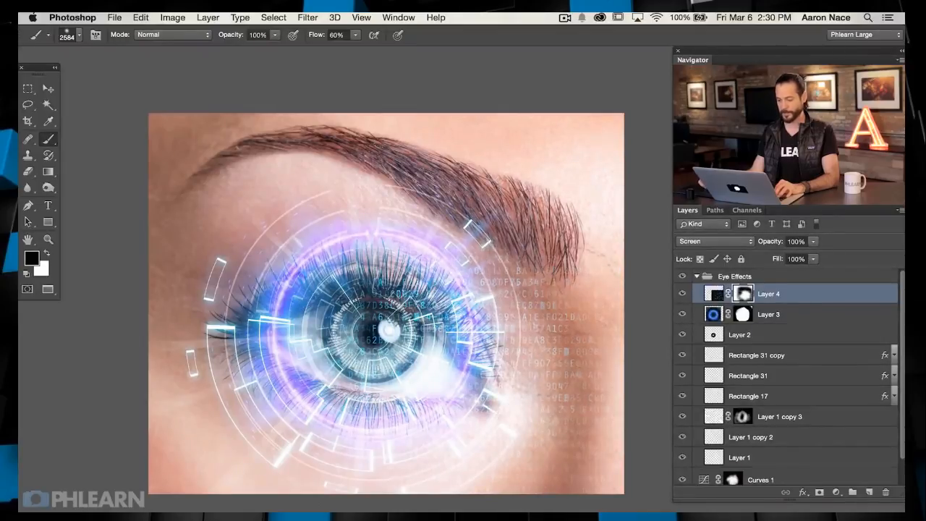
key("x")
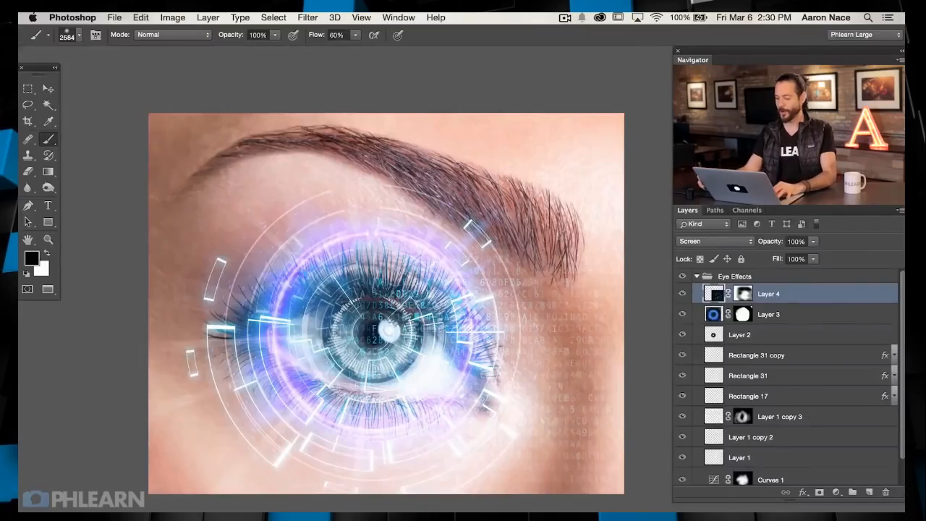
Step: Add a Curves adjustment above Layer 4 and raise its Green channel with a point at input 115, output 137
left_click(835, 491)
left_click(839, 482)
left_click(563, 125)
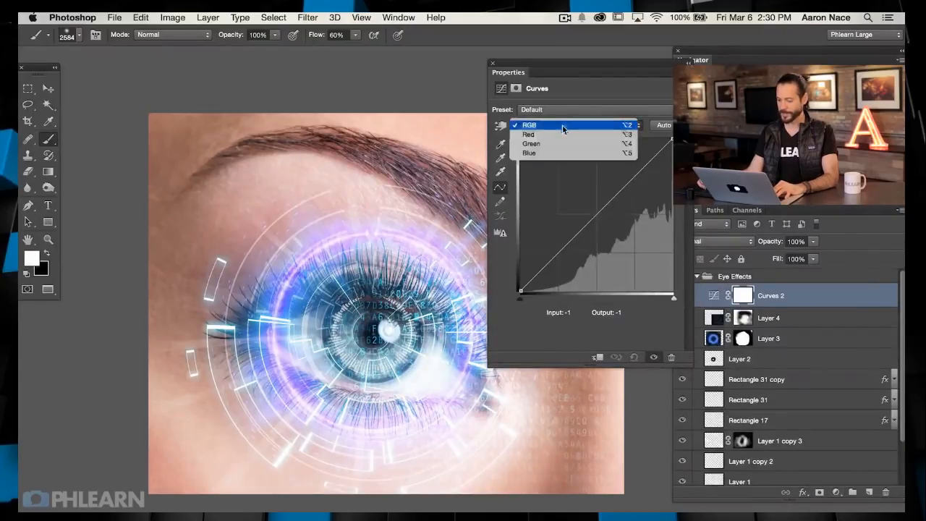
left_click(561, 143)
left_click(588, 210)
left_click_drag(589, 210, 589, 209)
Step: Raise the Blue channel of Curves 2 with a point at input 120, output 139, and compare before and after
left_click(560, 126)
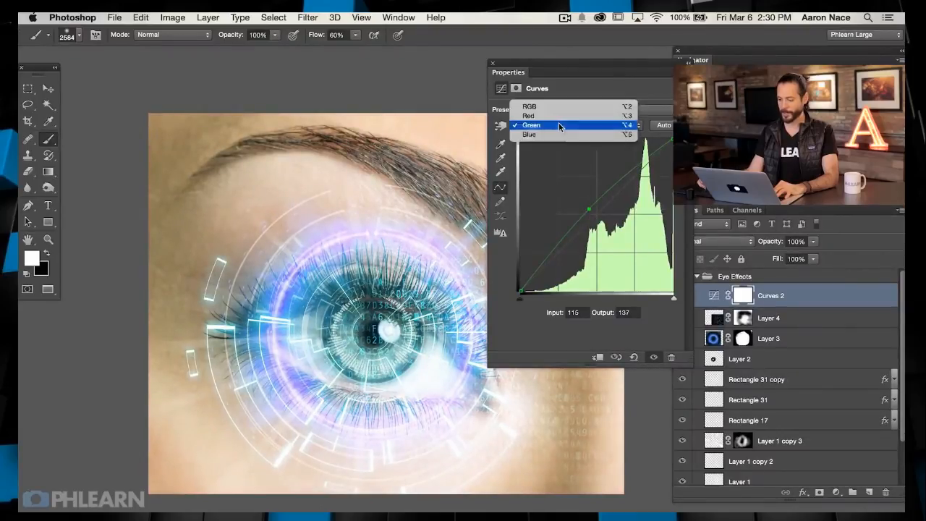
left_click(560, 136)
left_click_drag(596, 216, 591, 207)
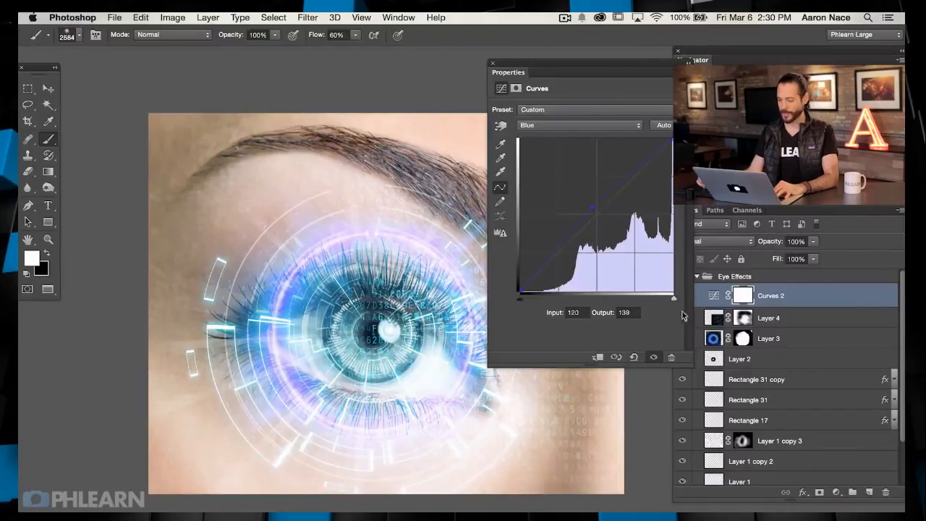
left_click(493, 63)
left_click(681, 297)
left_click(681, 296)
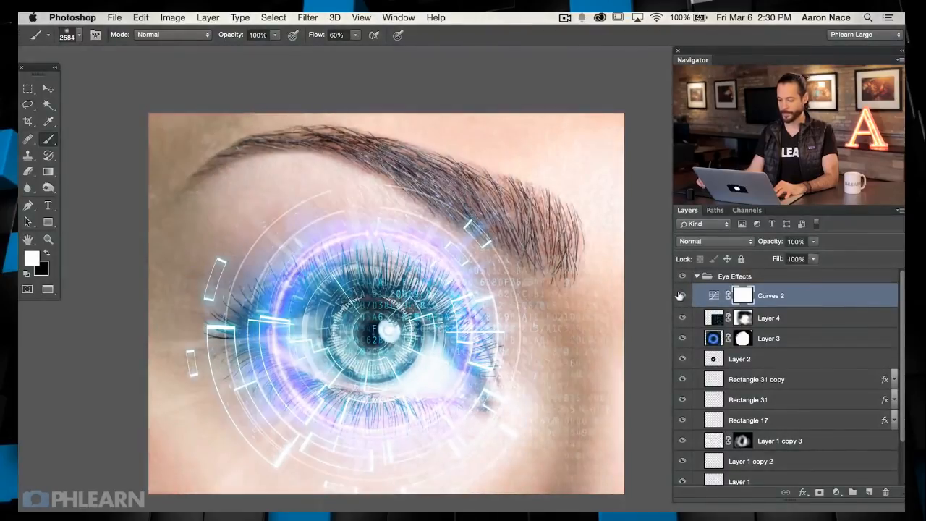
Step: Invert the Curves 2 mask to black and paint white at 70% flow over the iris and the skin around the rings
key("super+i")
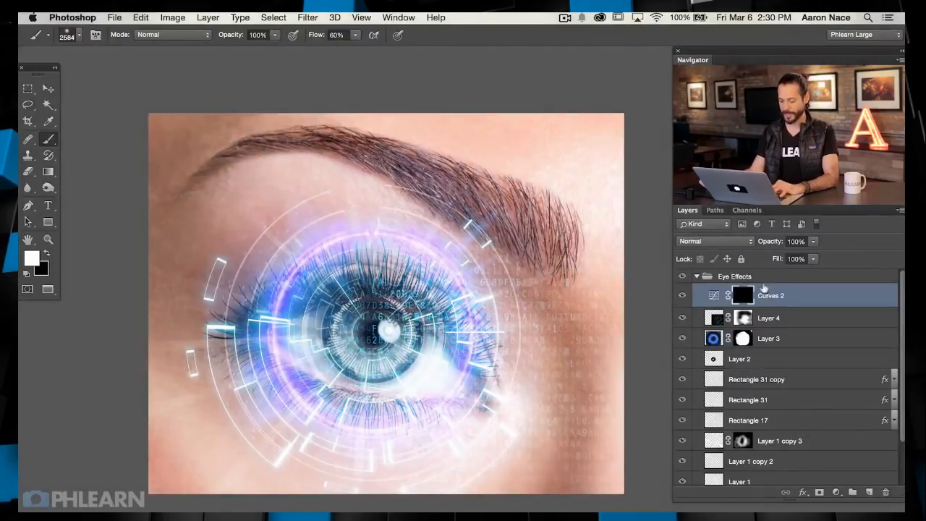
left_click_drag(378, 331, 325, 331)
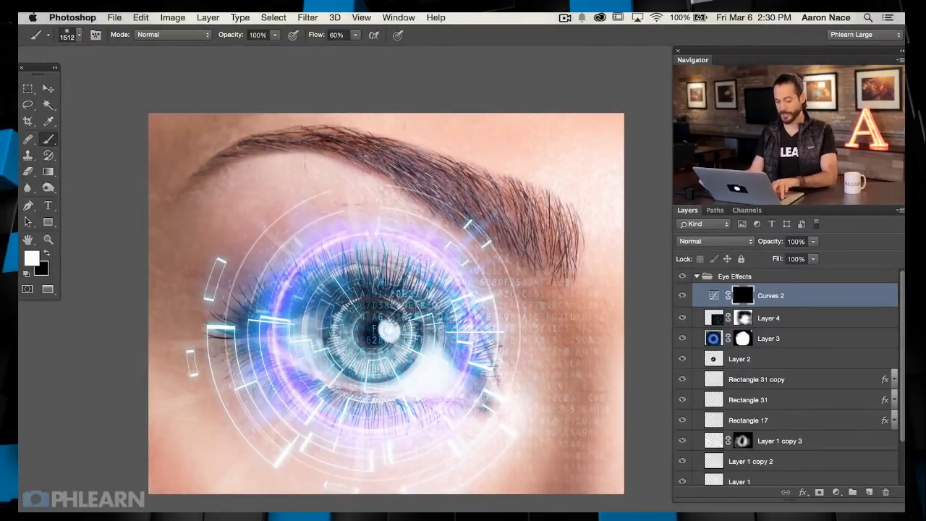
left_click(374, 333)
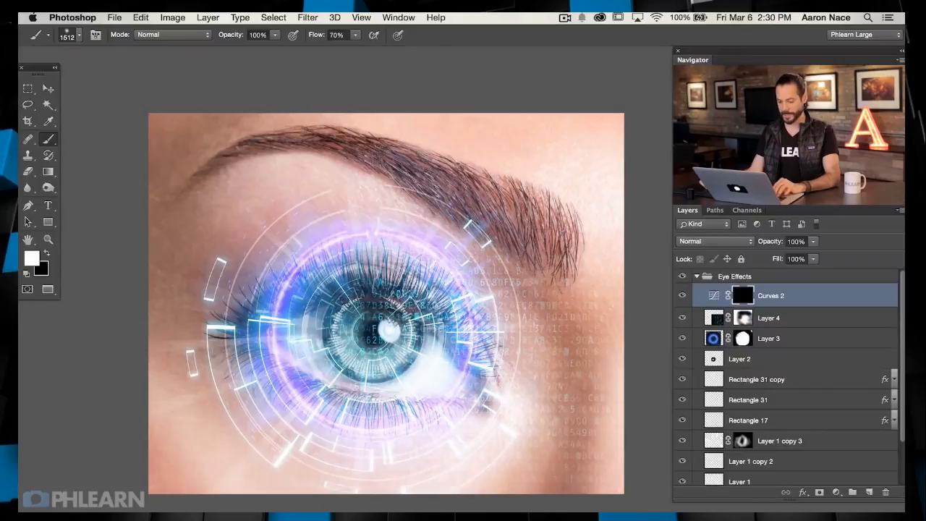
mouse_move(470, 369)
left_mouse_down()
mouse_move(391, 246)
mouse_move(290, 311)
left_mouse_up()
key("super+z")
left_click_drag(243, 370, 263, 370)
mouse_move(221, 416)
left_mouse_down()
mouse_move(199, 340)
mouse_move(199, 260)
left_mouse_up()
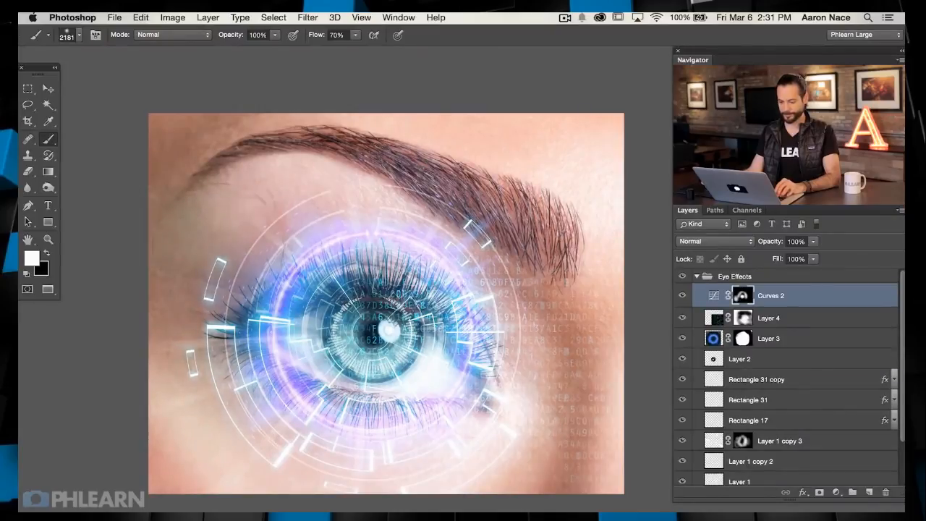
left_click_drag(509, 385, 521, 239)
Step: Reopen the Curves 2 adjustment and raise its Blue channel with the curve point at input 109, output 155
double_click(713, 295)
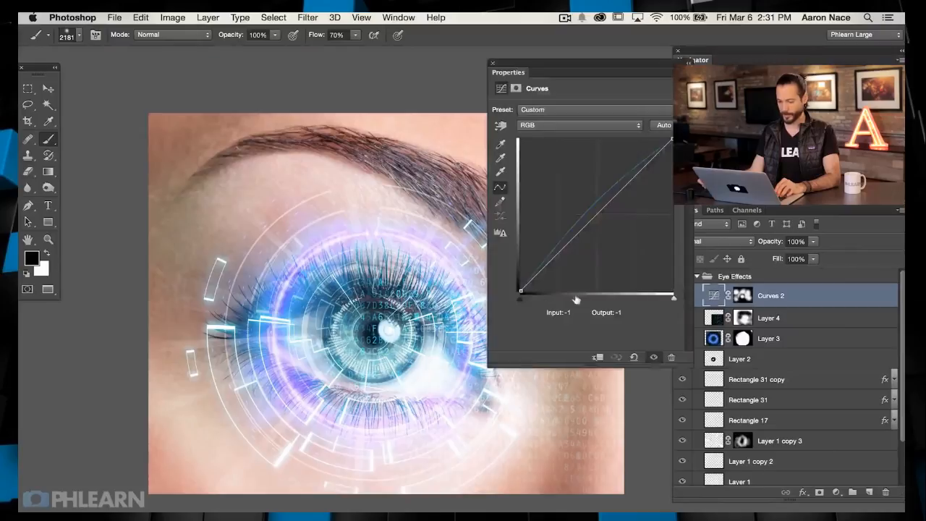
left_click(535, 124)
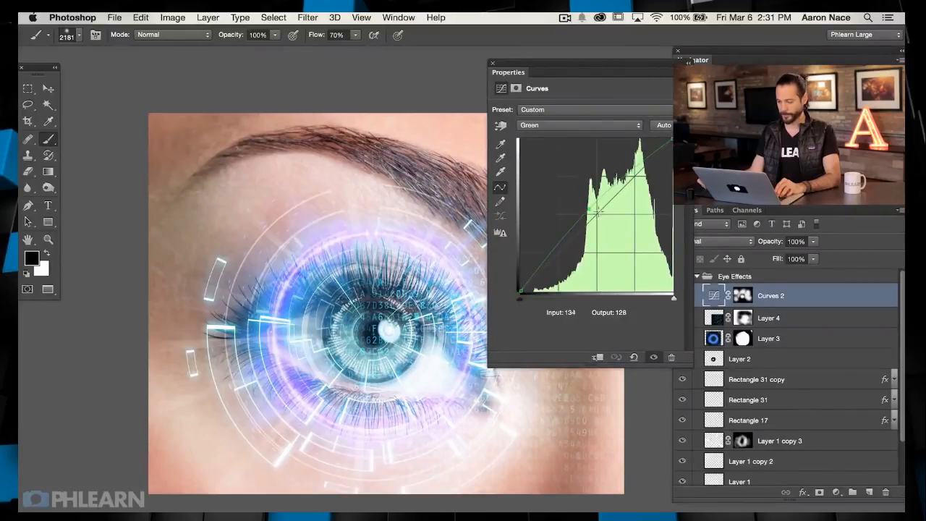
left_click(564, 125)
left_click(568, 137)
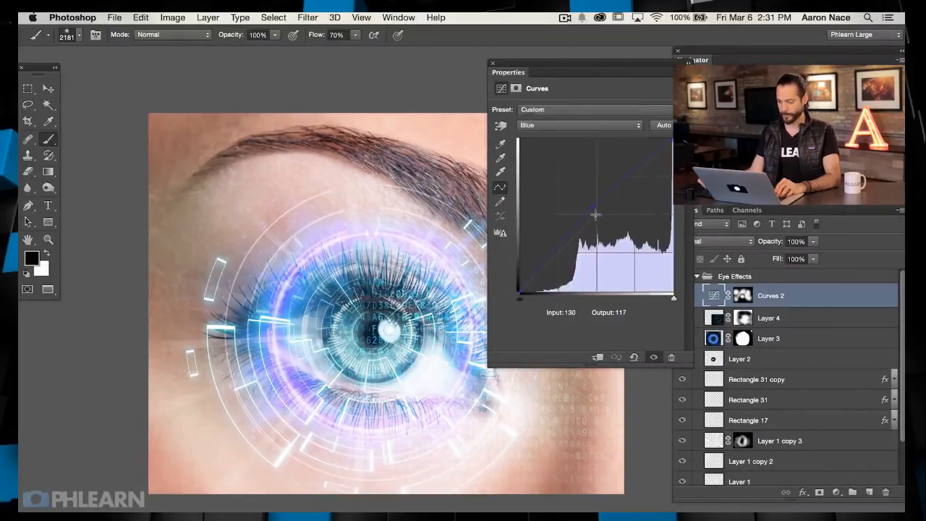
left_click_drag(587, 200, 587, 197)
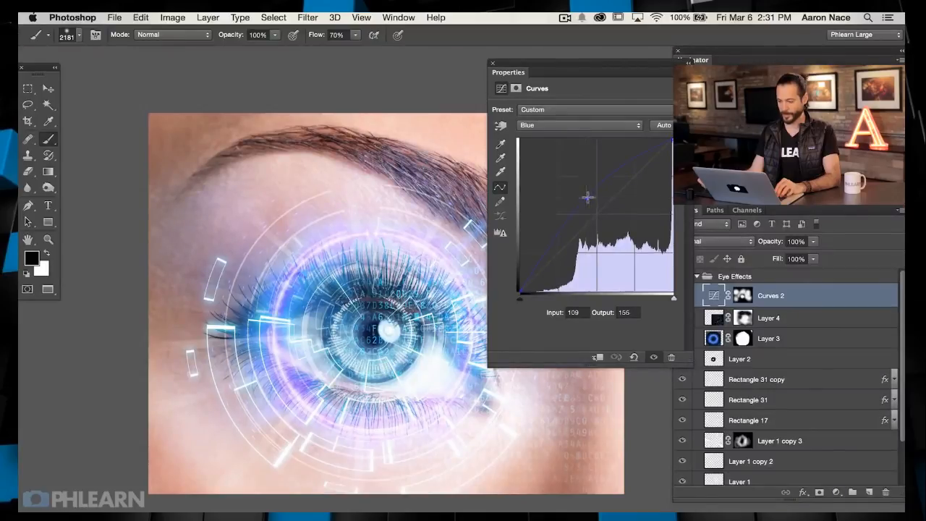
left_click(493, 63)
Step: Compare the image with and without Curves 2, reduce that layer's opacity to 61%, and inspect the iris up close
left_click(681, 295)
left_click(679, 296)
left_click(679, 295)
left_click(680, 296)
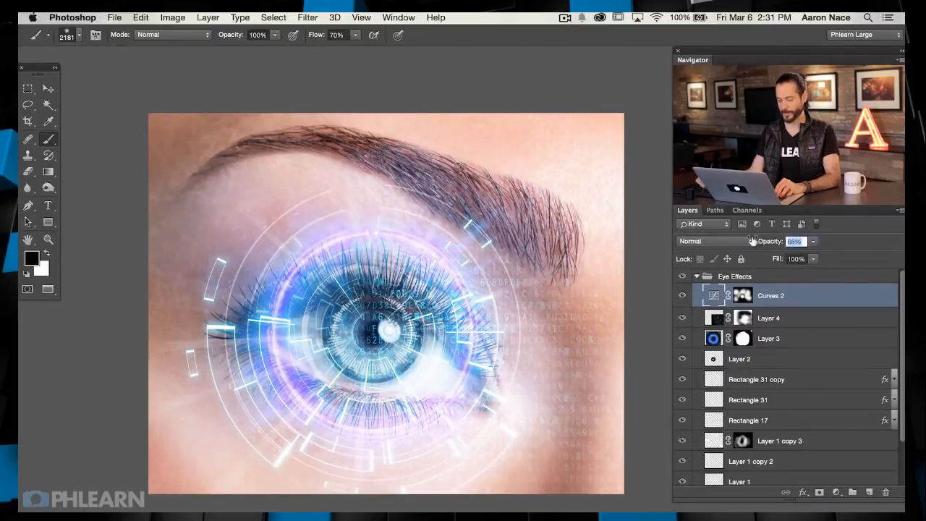
type("81")
key("super+equal")
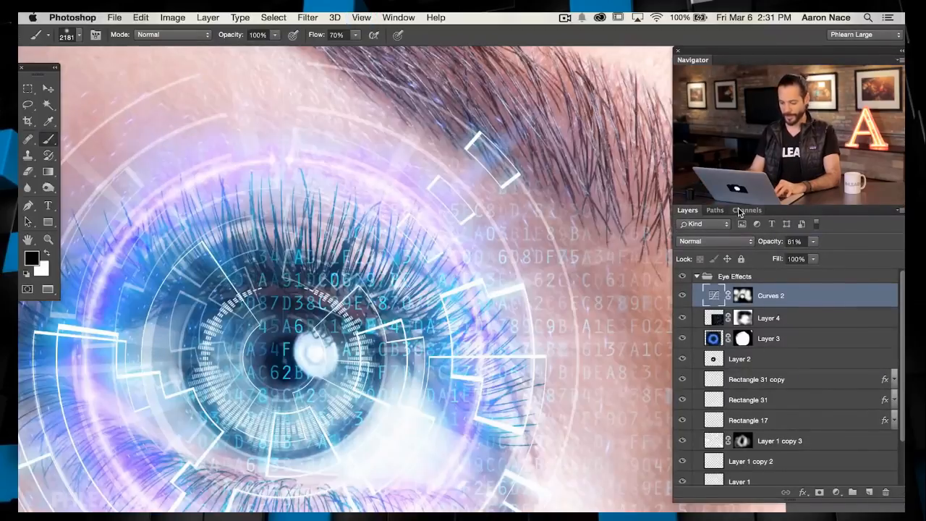
left_click_drag(327, 449, 410, 384)
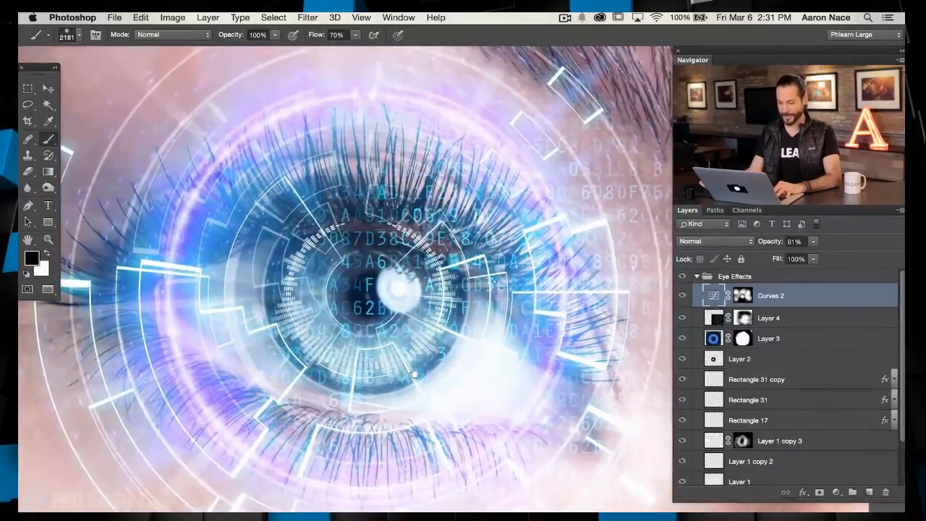